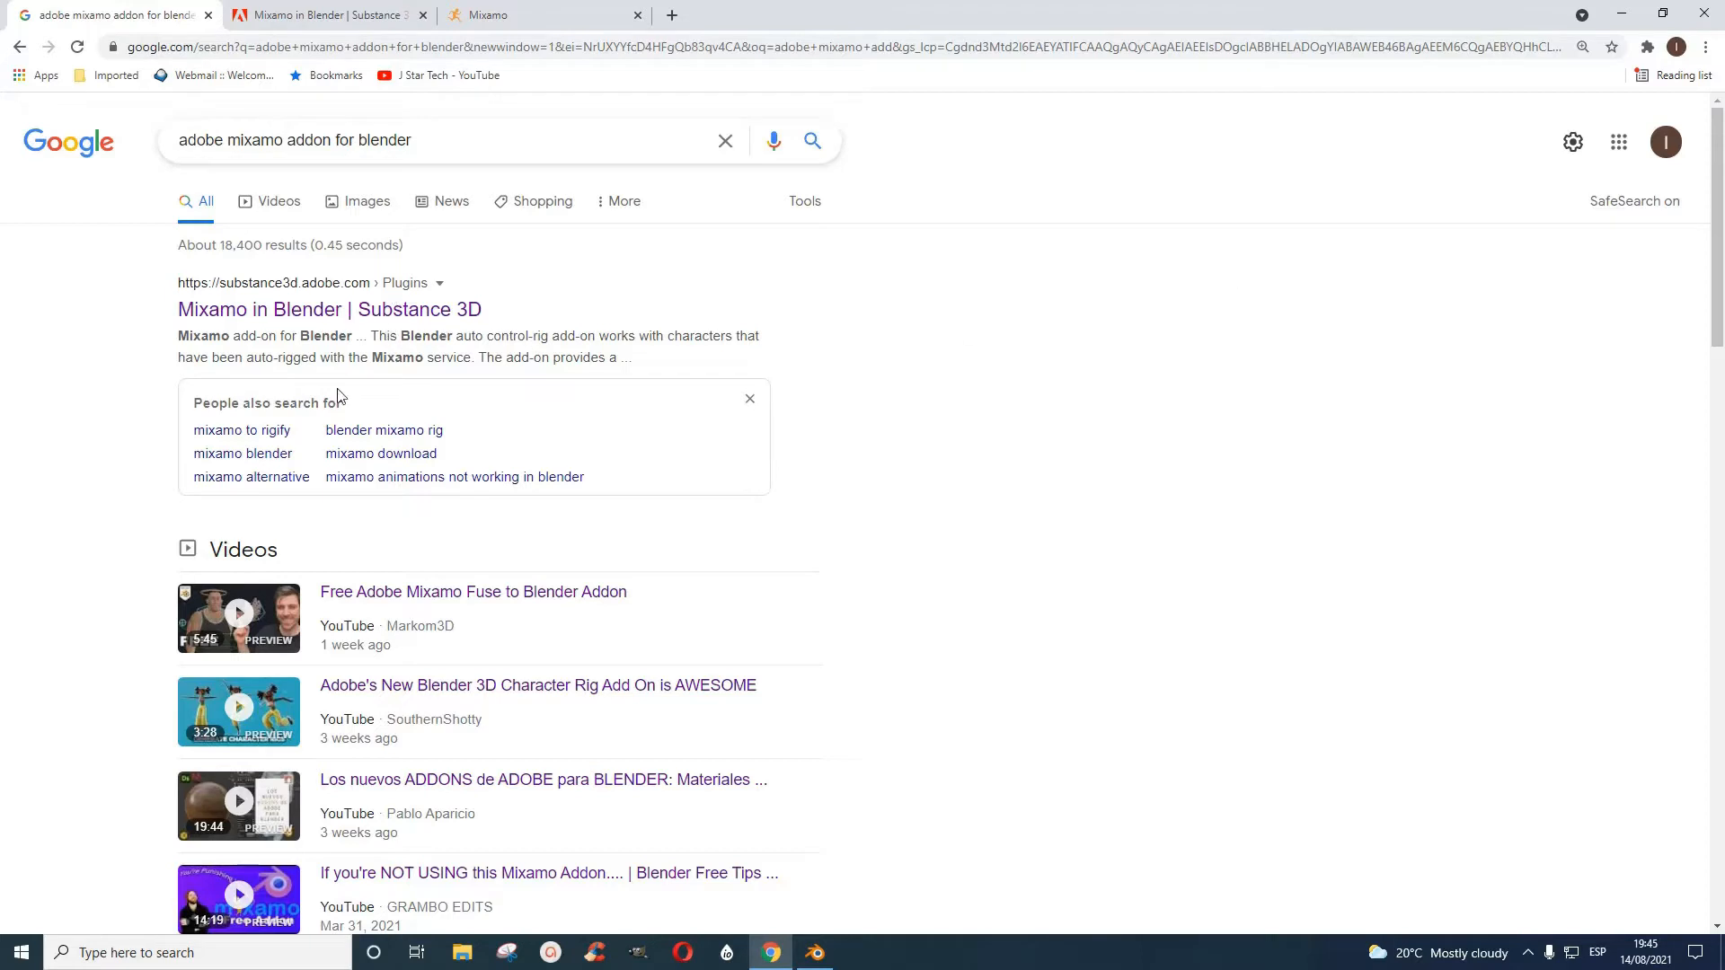
Look over the Mixamo in Blender add-on page on Adobe Substance 3D, from the add-on download link to the installation video
left_click(314, 14)
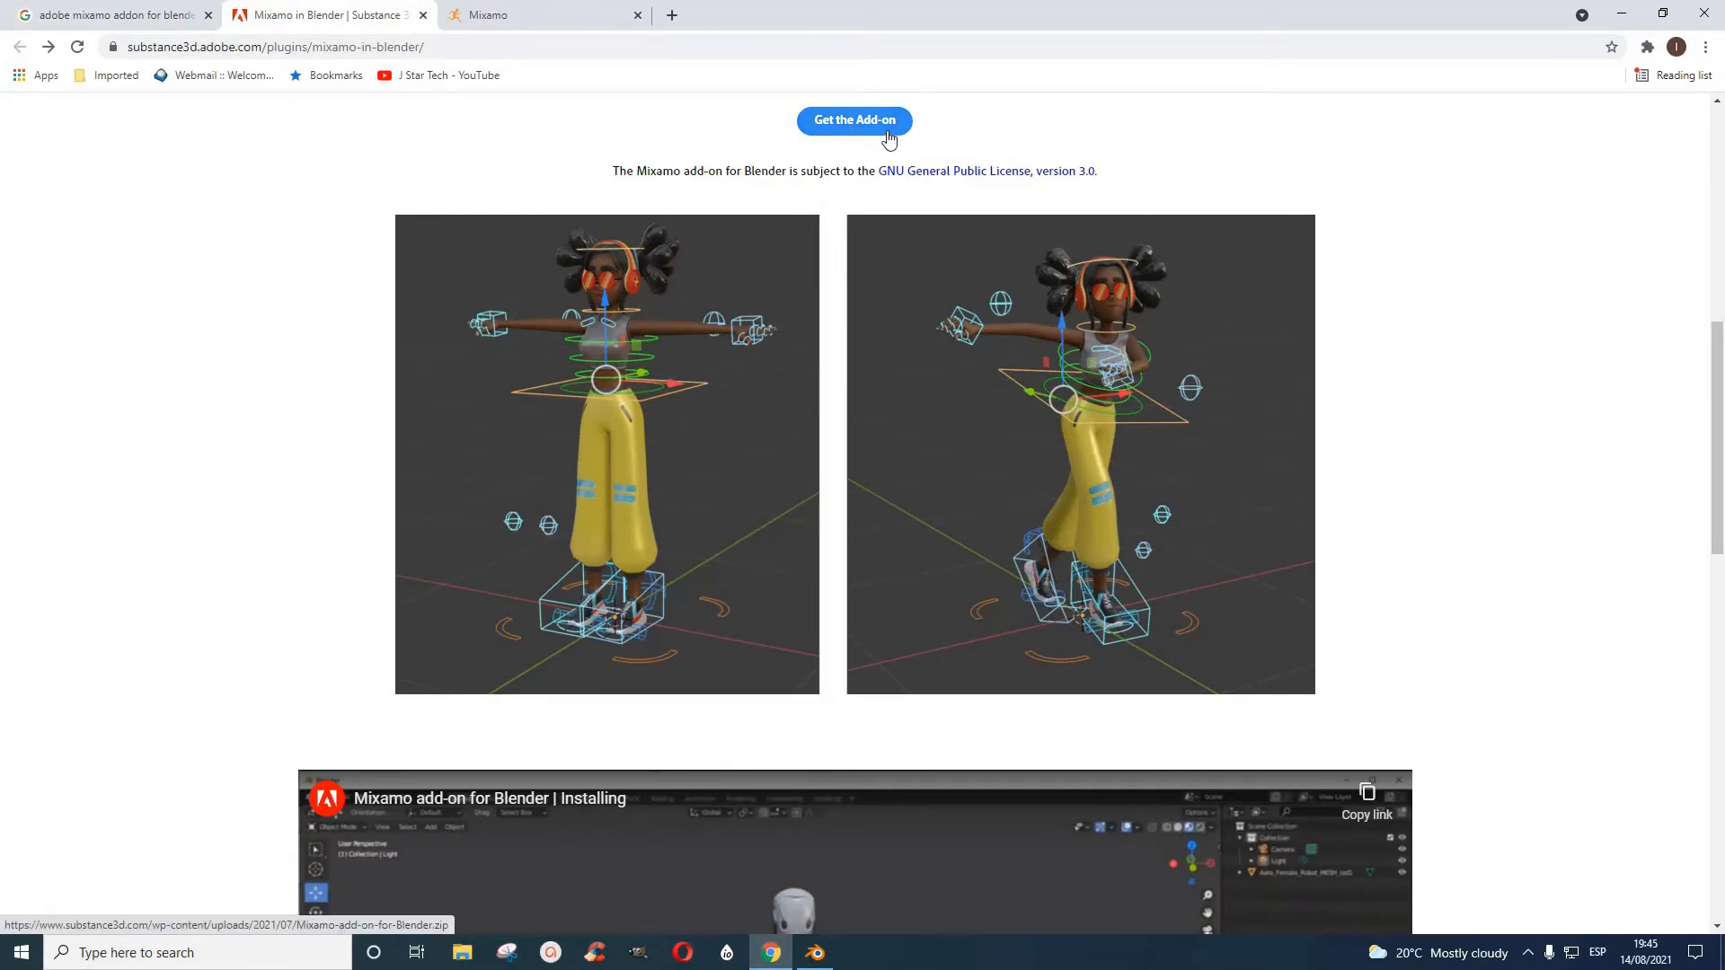
scroll(1131, 547, "down", 4)
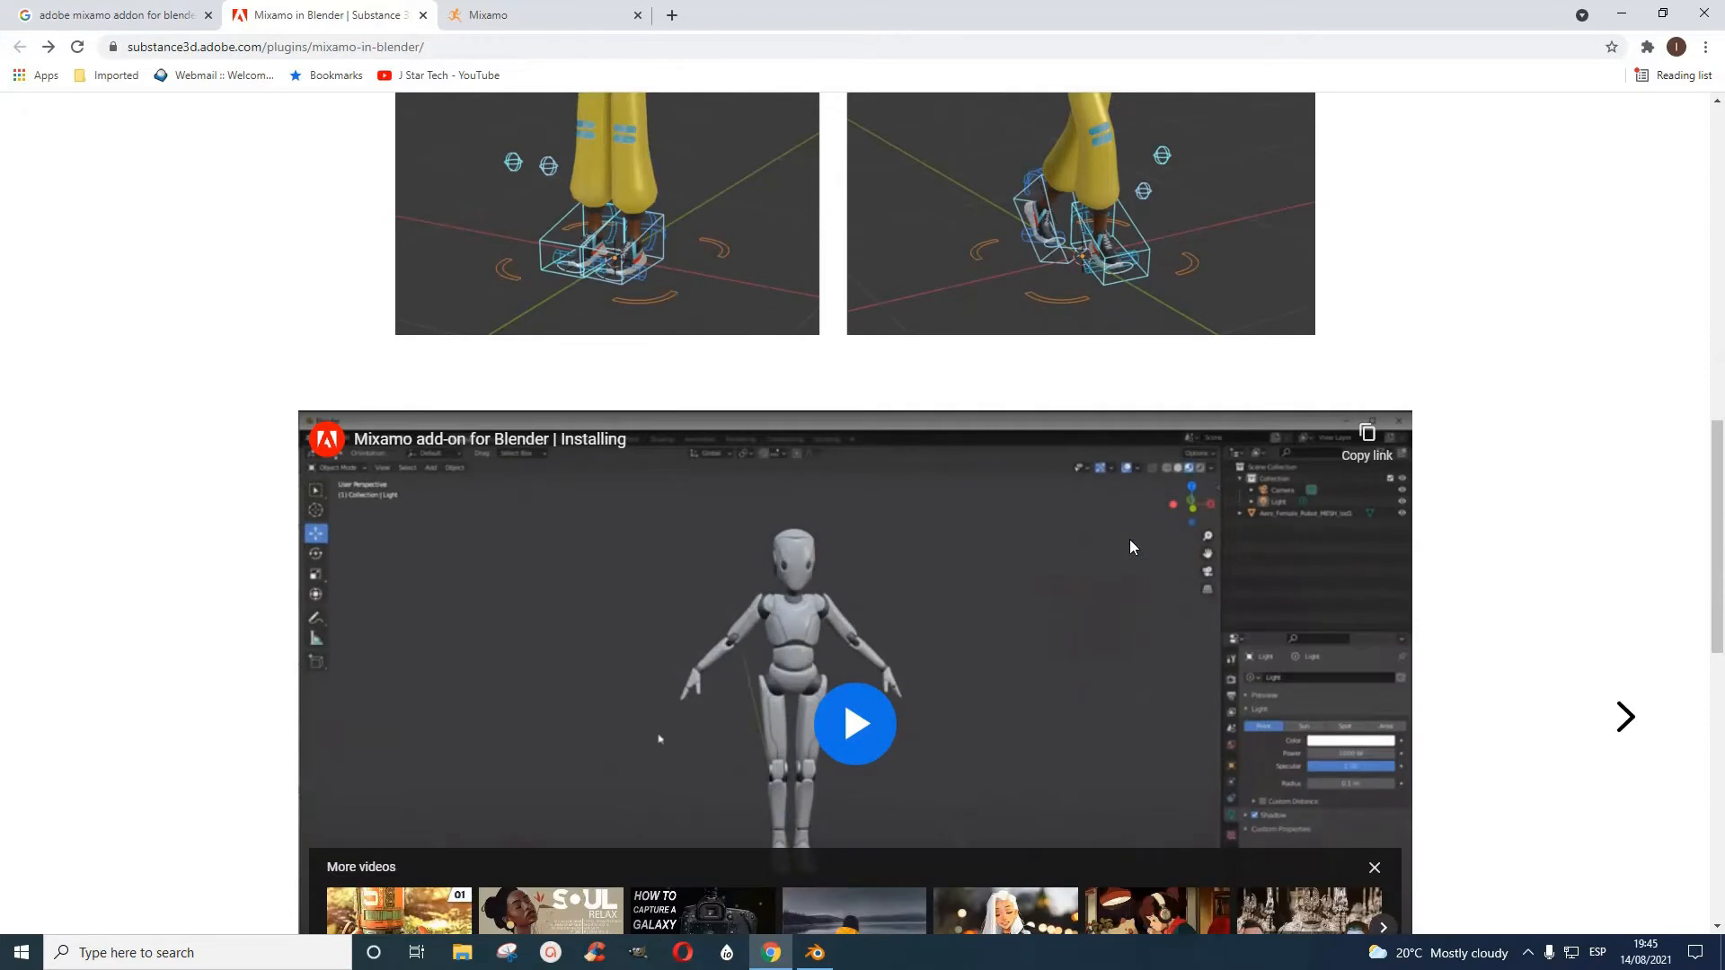
scroll(1129, 546, "down", 2)
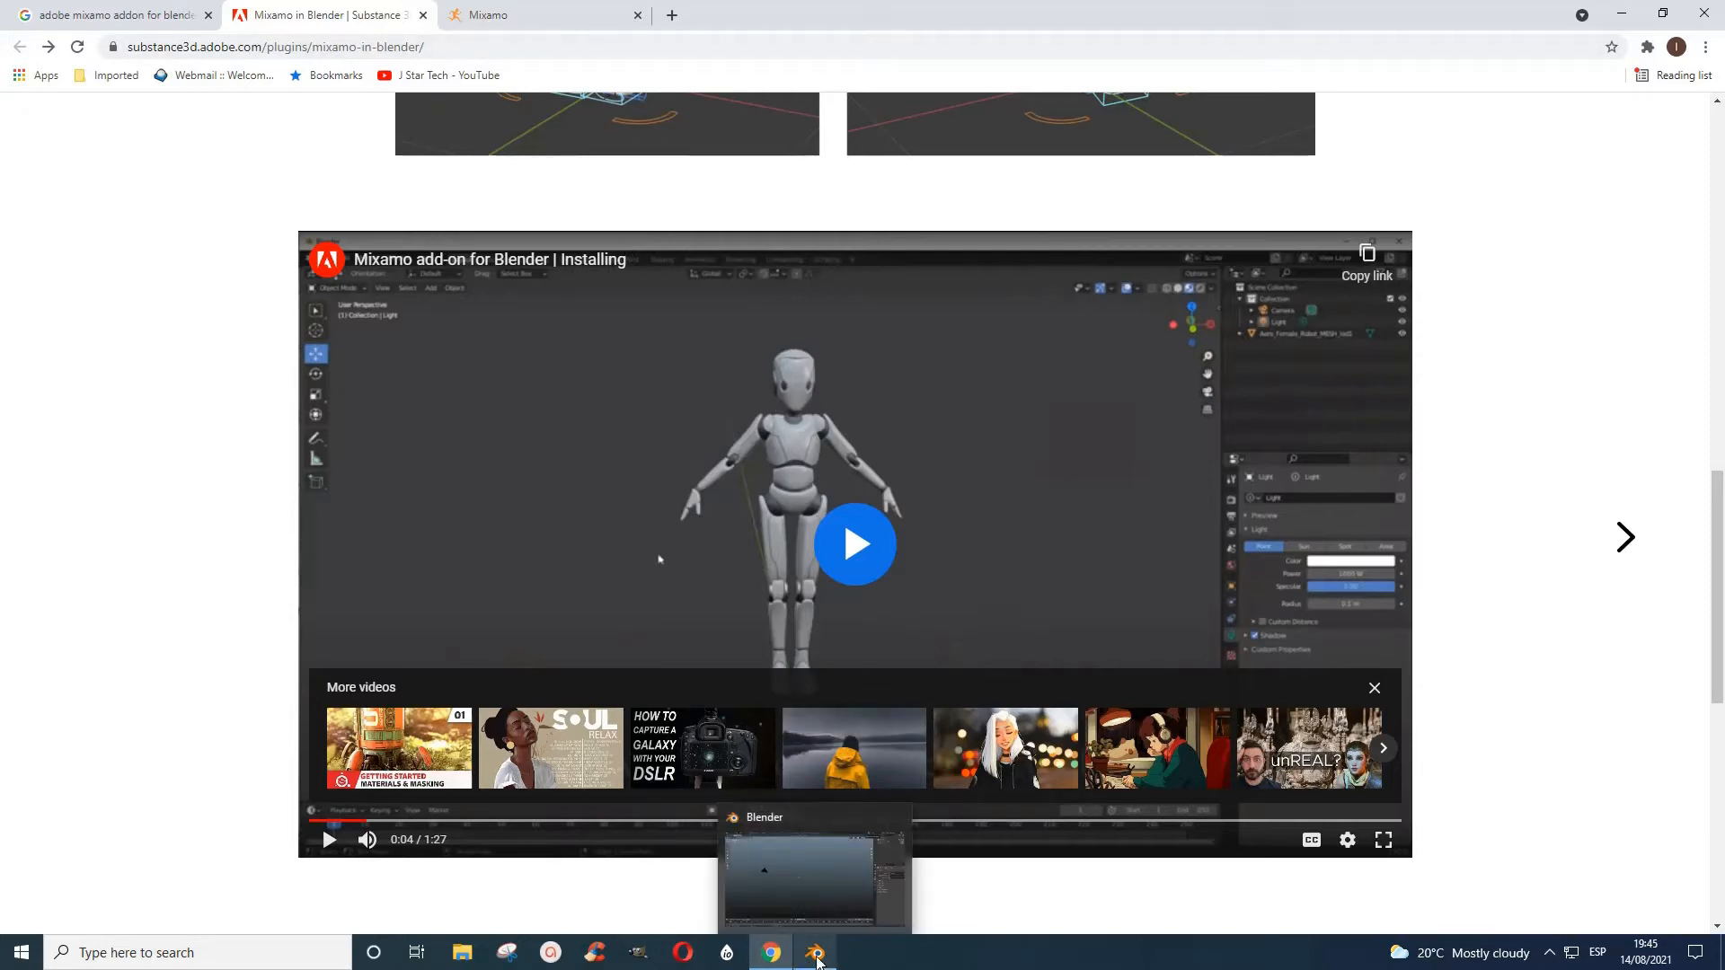
Switch to Blender, view the Add-ons section of the preferences where add-ons are installed, and close the preferences
left_click(816, 955)
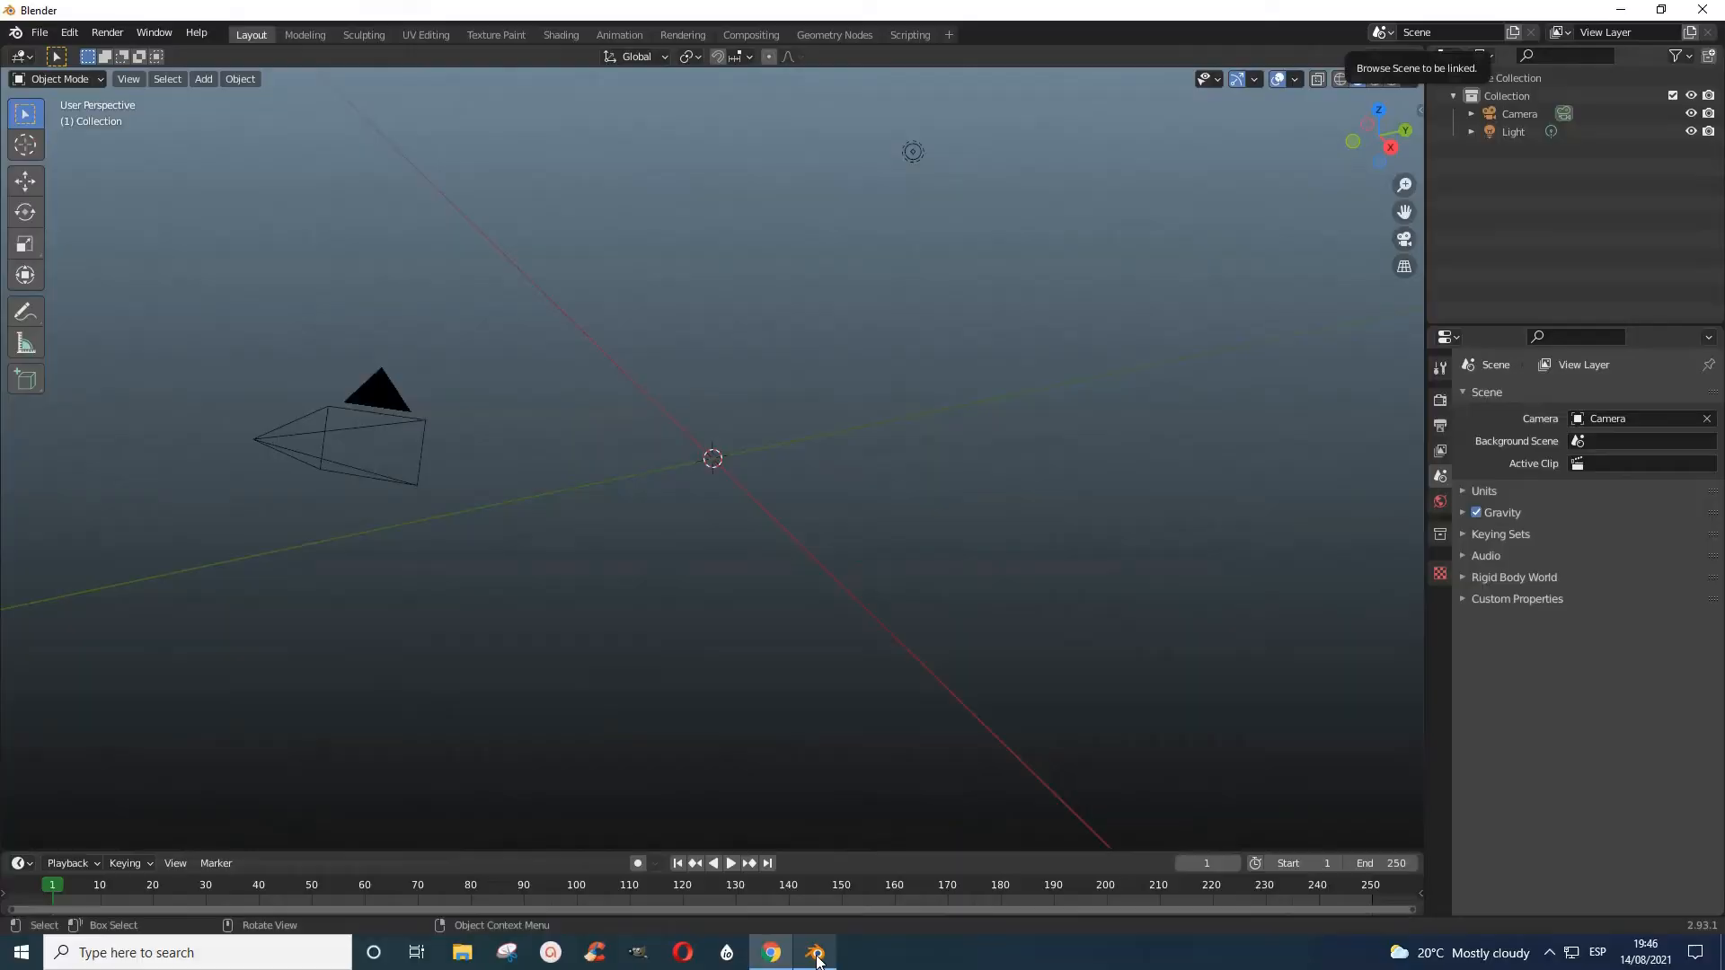
left_click(68, 34)
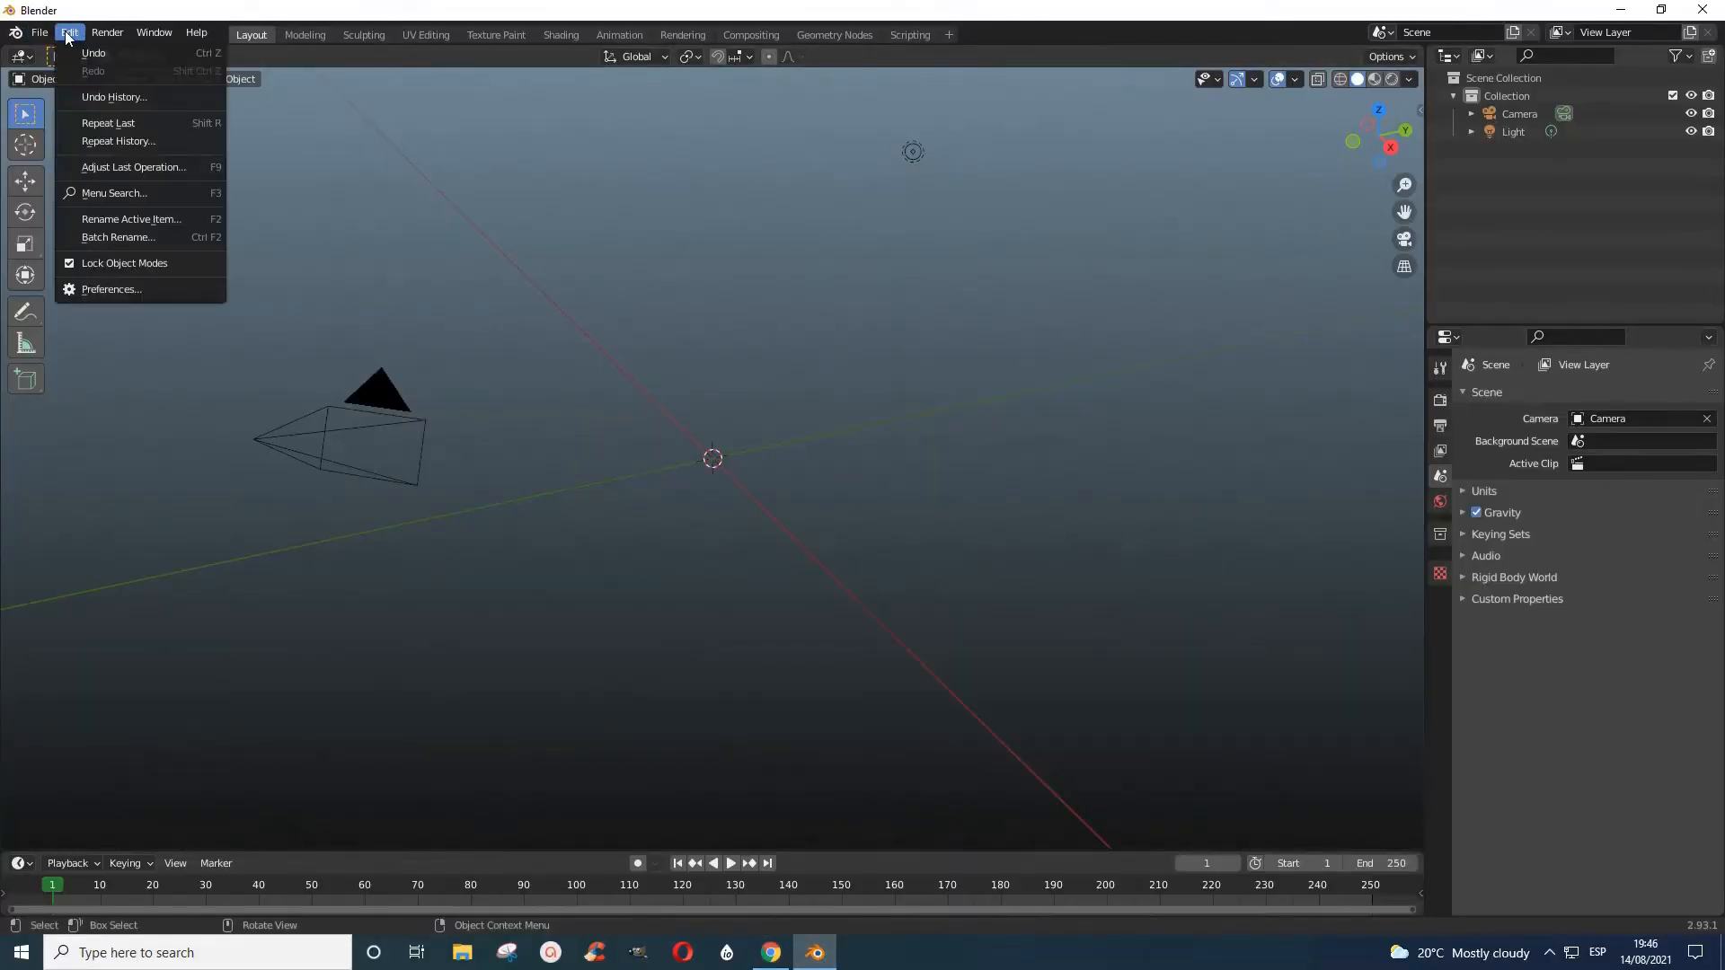
left_click(129, 290)
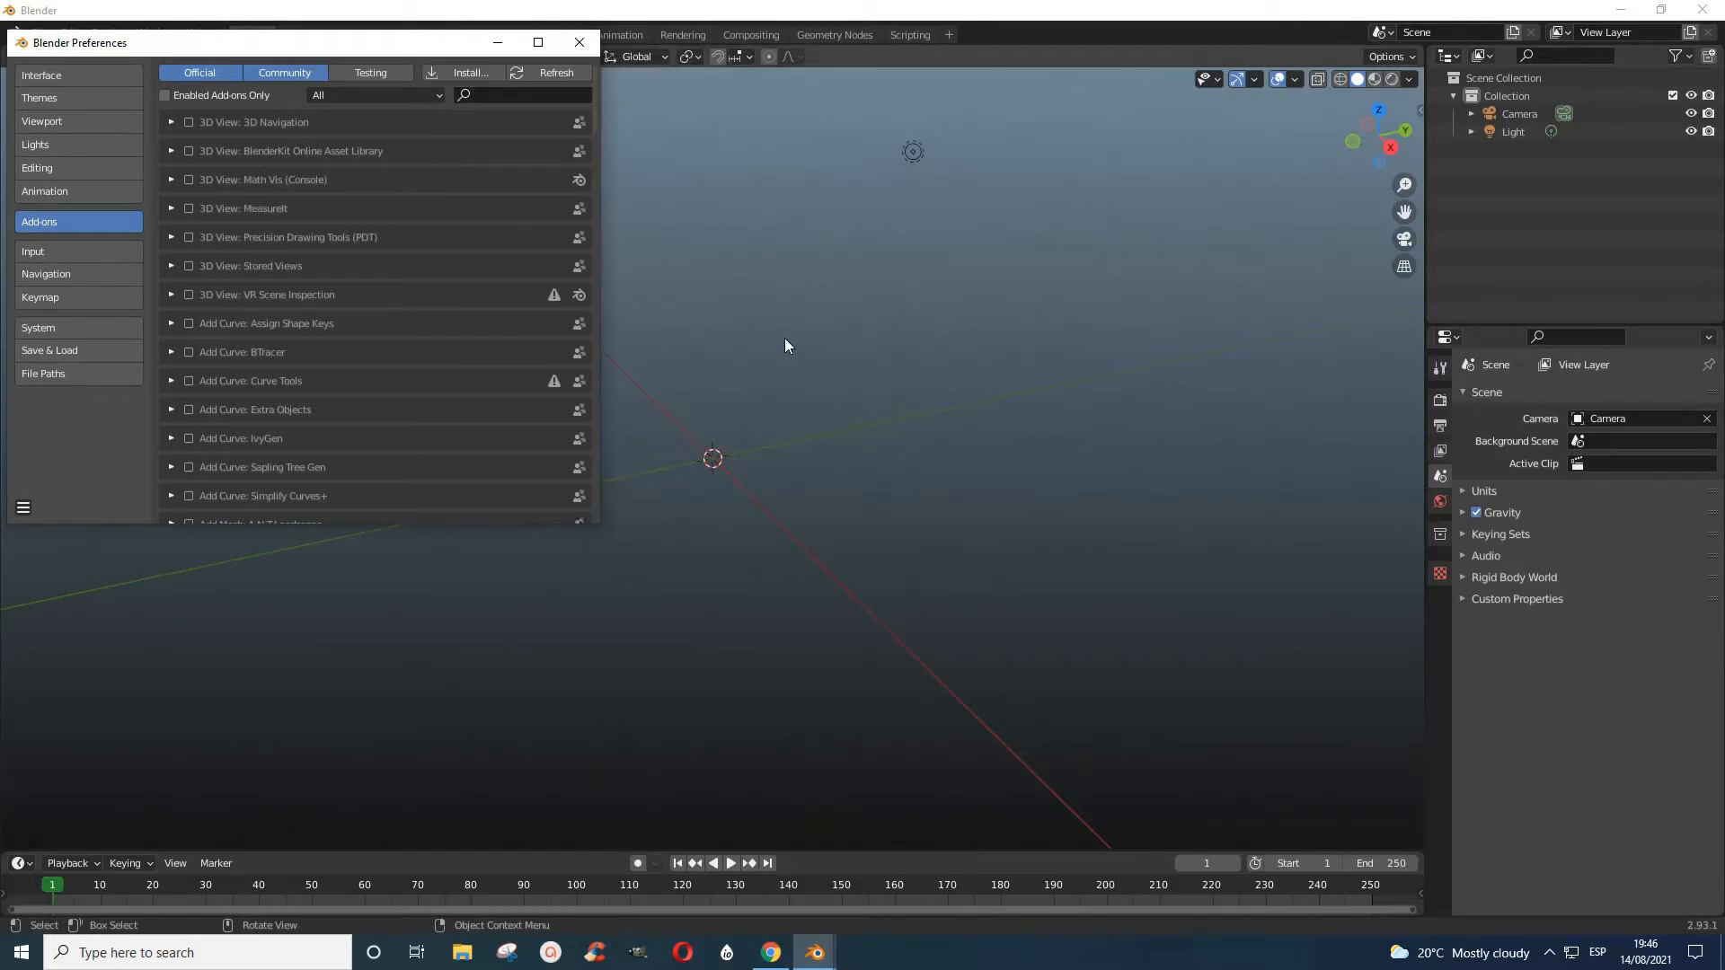
left_click(578, 43)
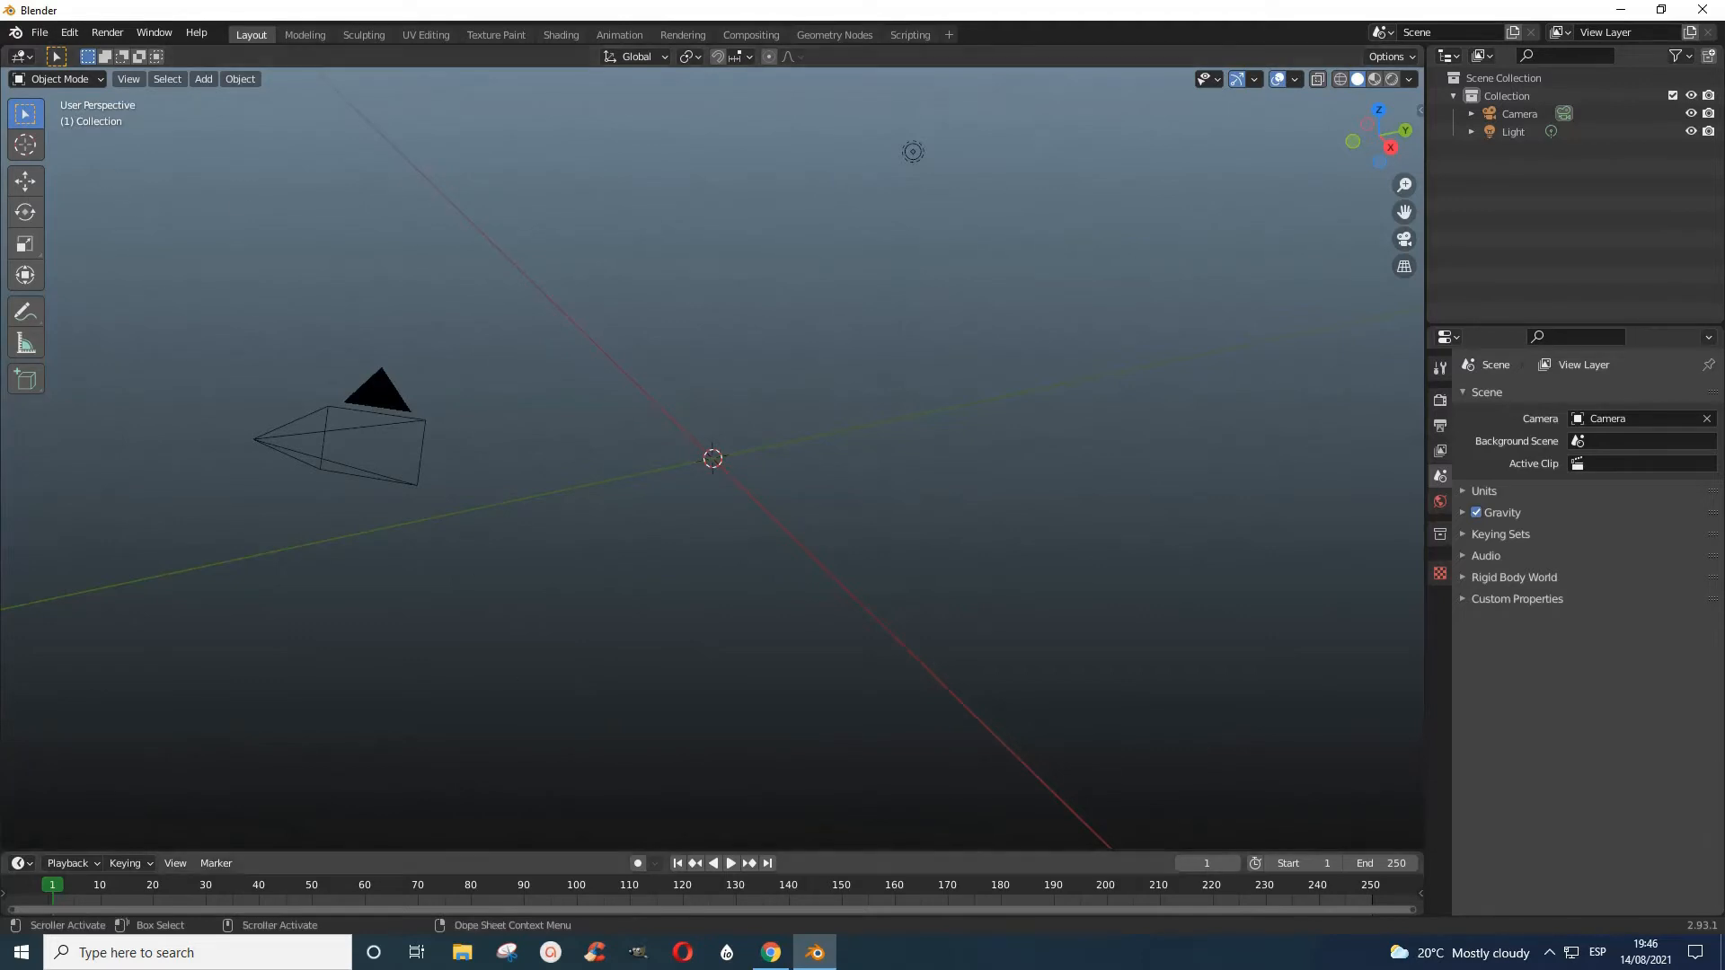
Switch back to the browser and open the Characters library on the Mixamo site
mouse_move(760, 964)
left_click(769, 958)
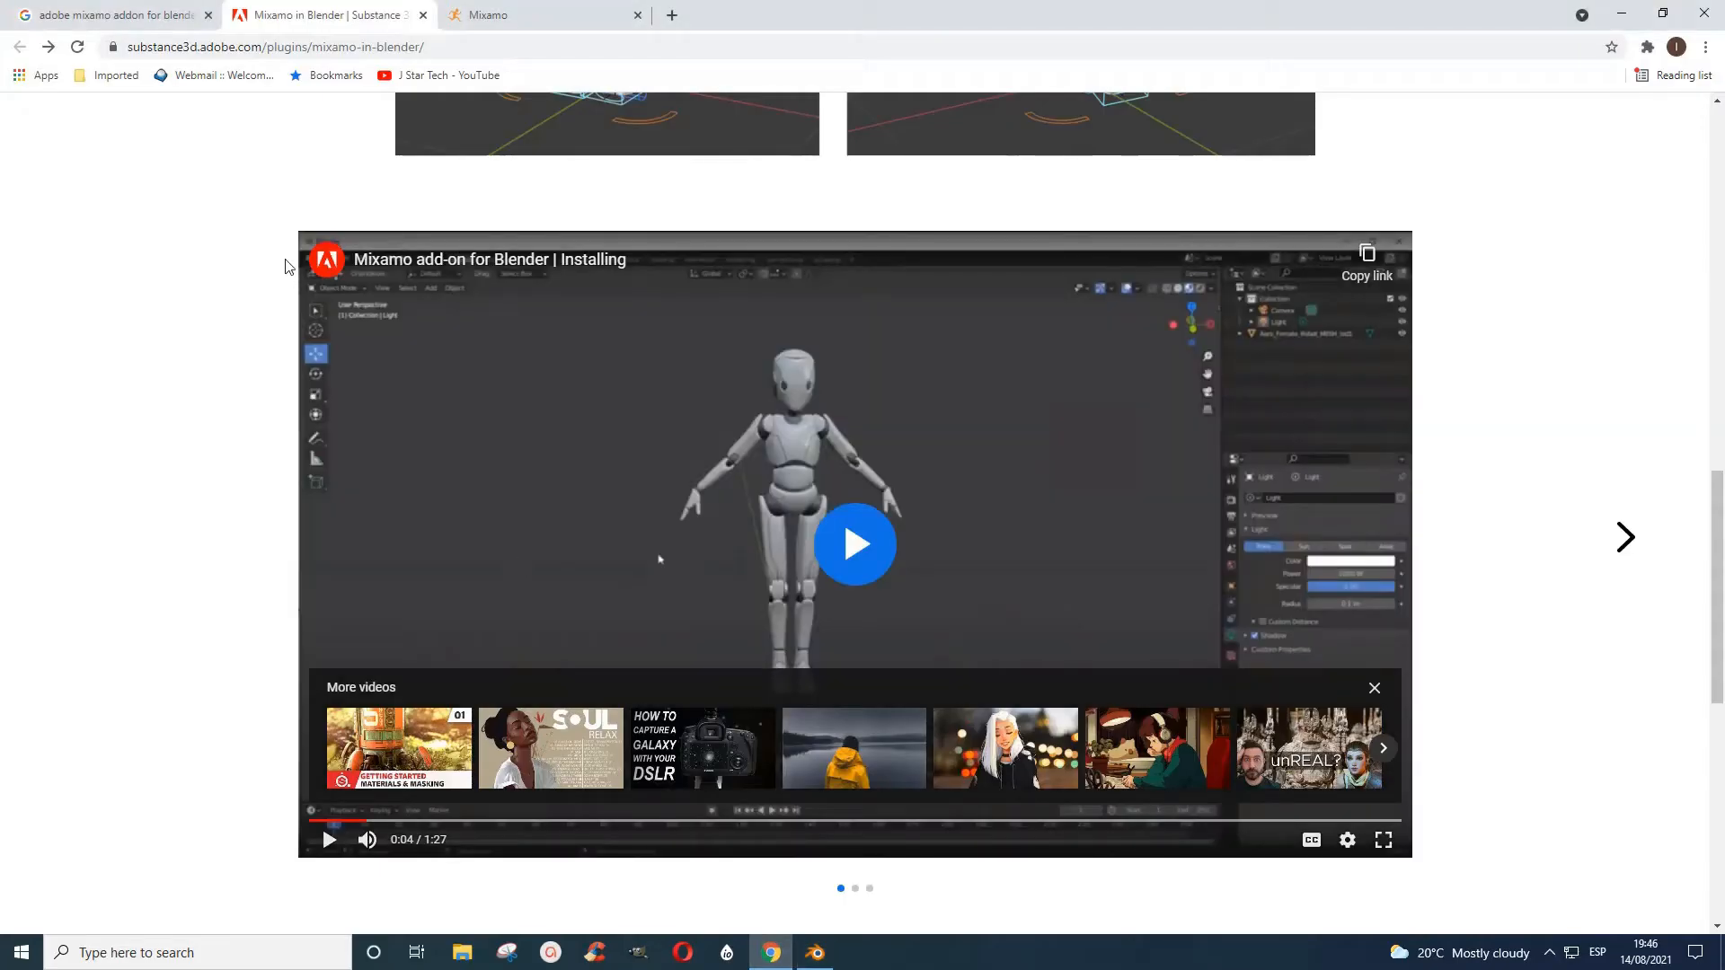
left_click(493, 18)
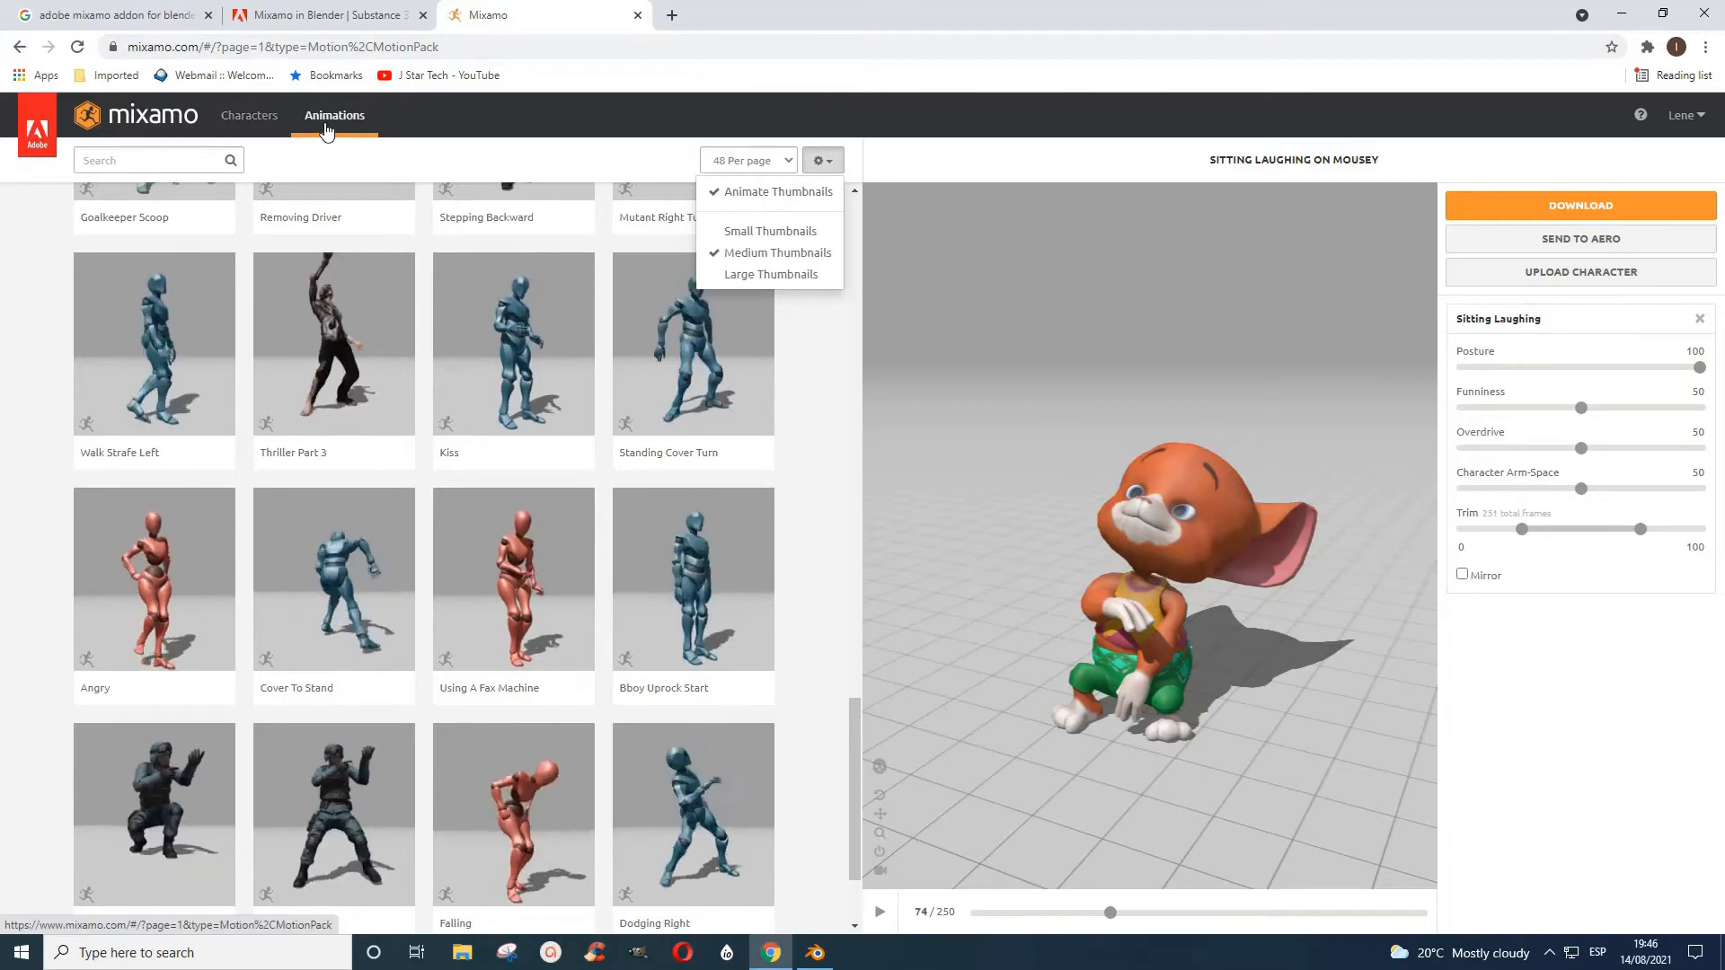
left_click(239, 119)
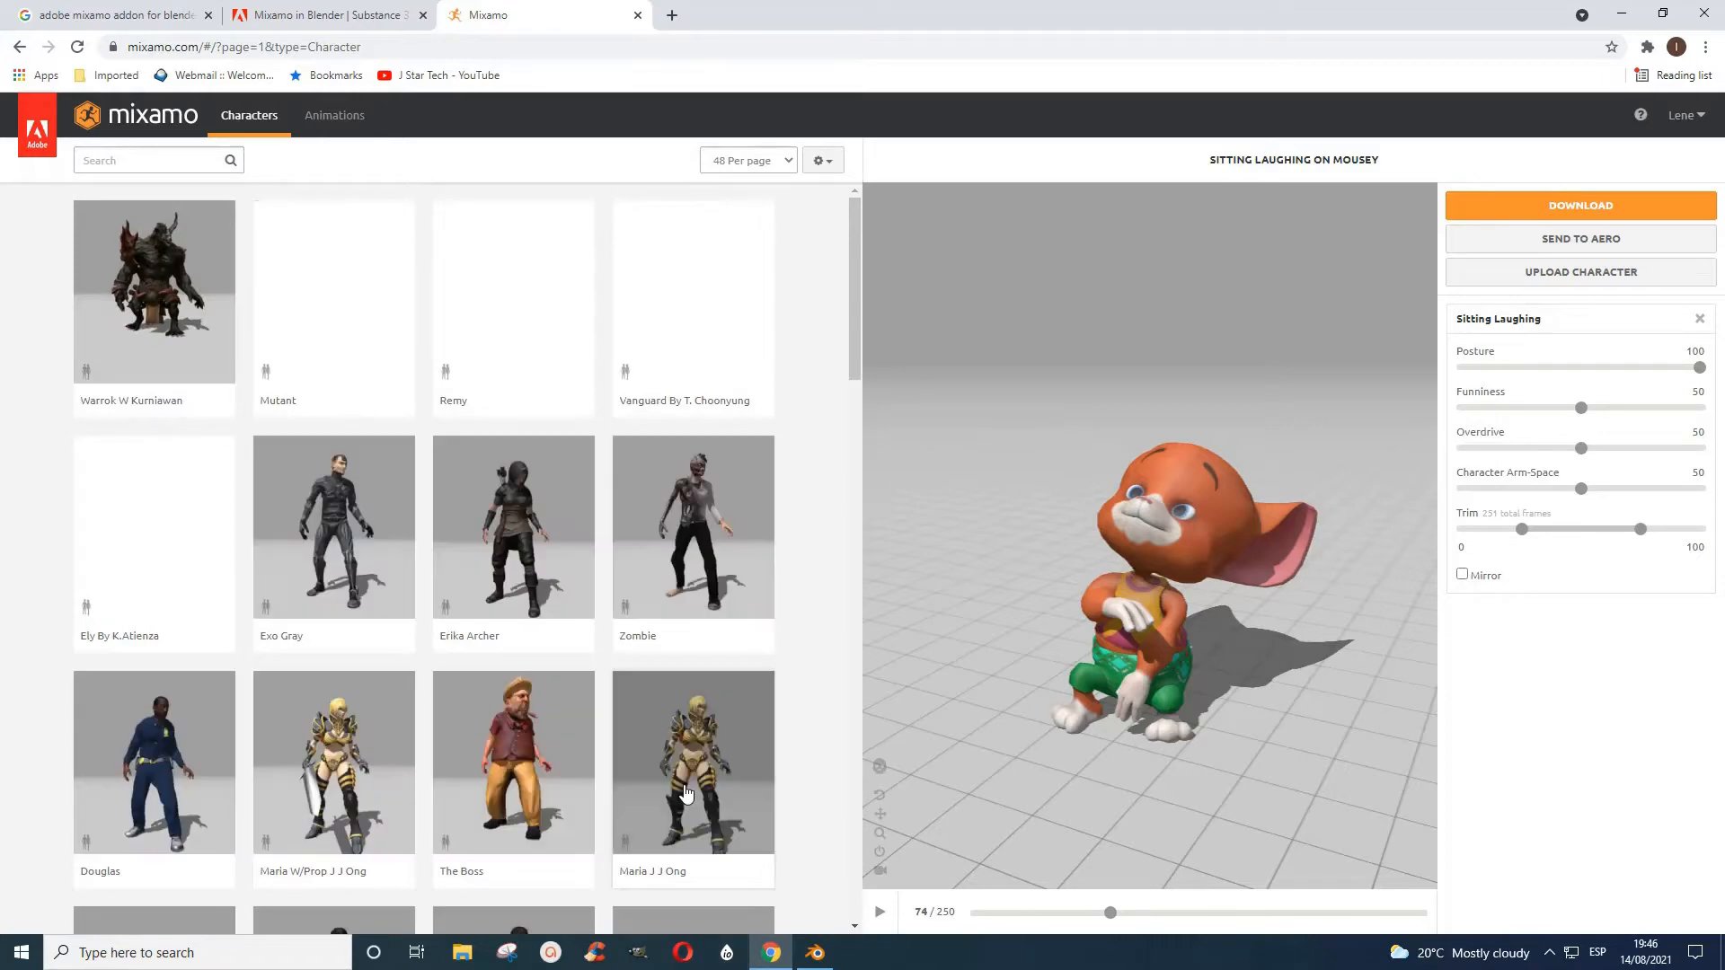
Load the Michelle character from page 2 of the character library, replacing the previous character
scroll(683, 768, "down", 12)
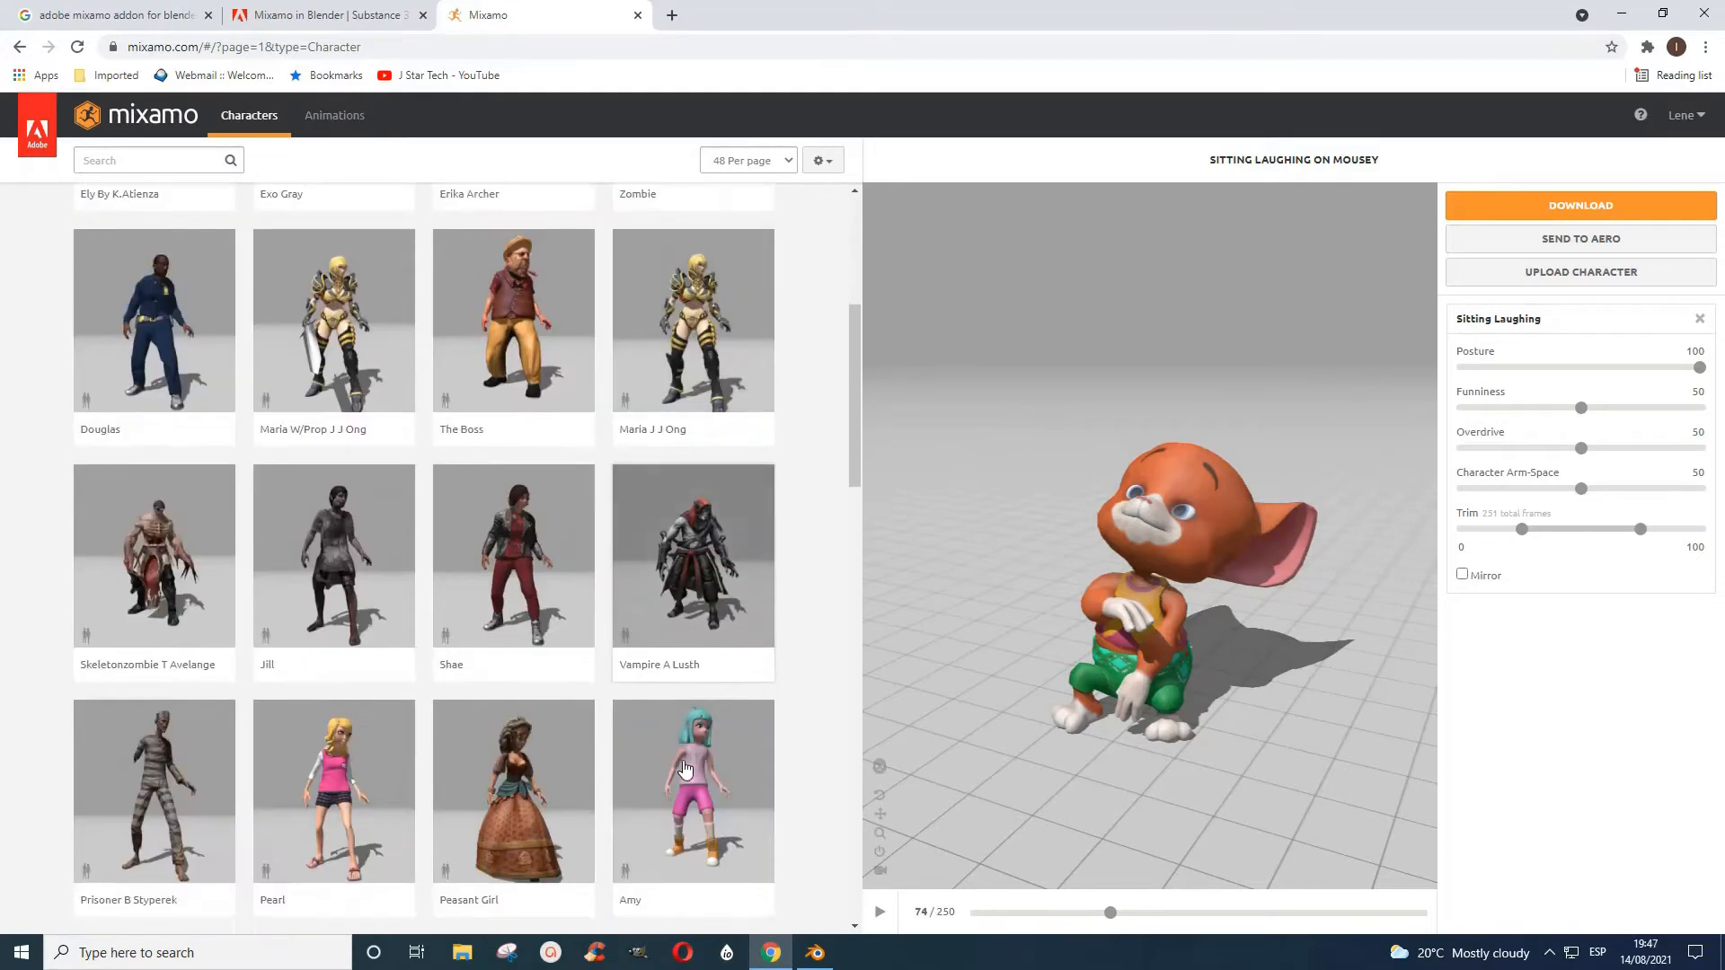
scroll(683, 768, "down", 10)
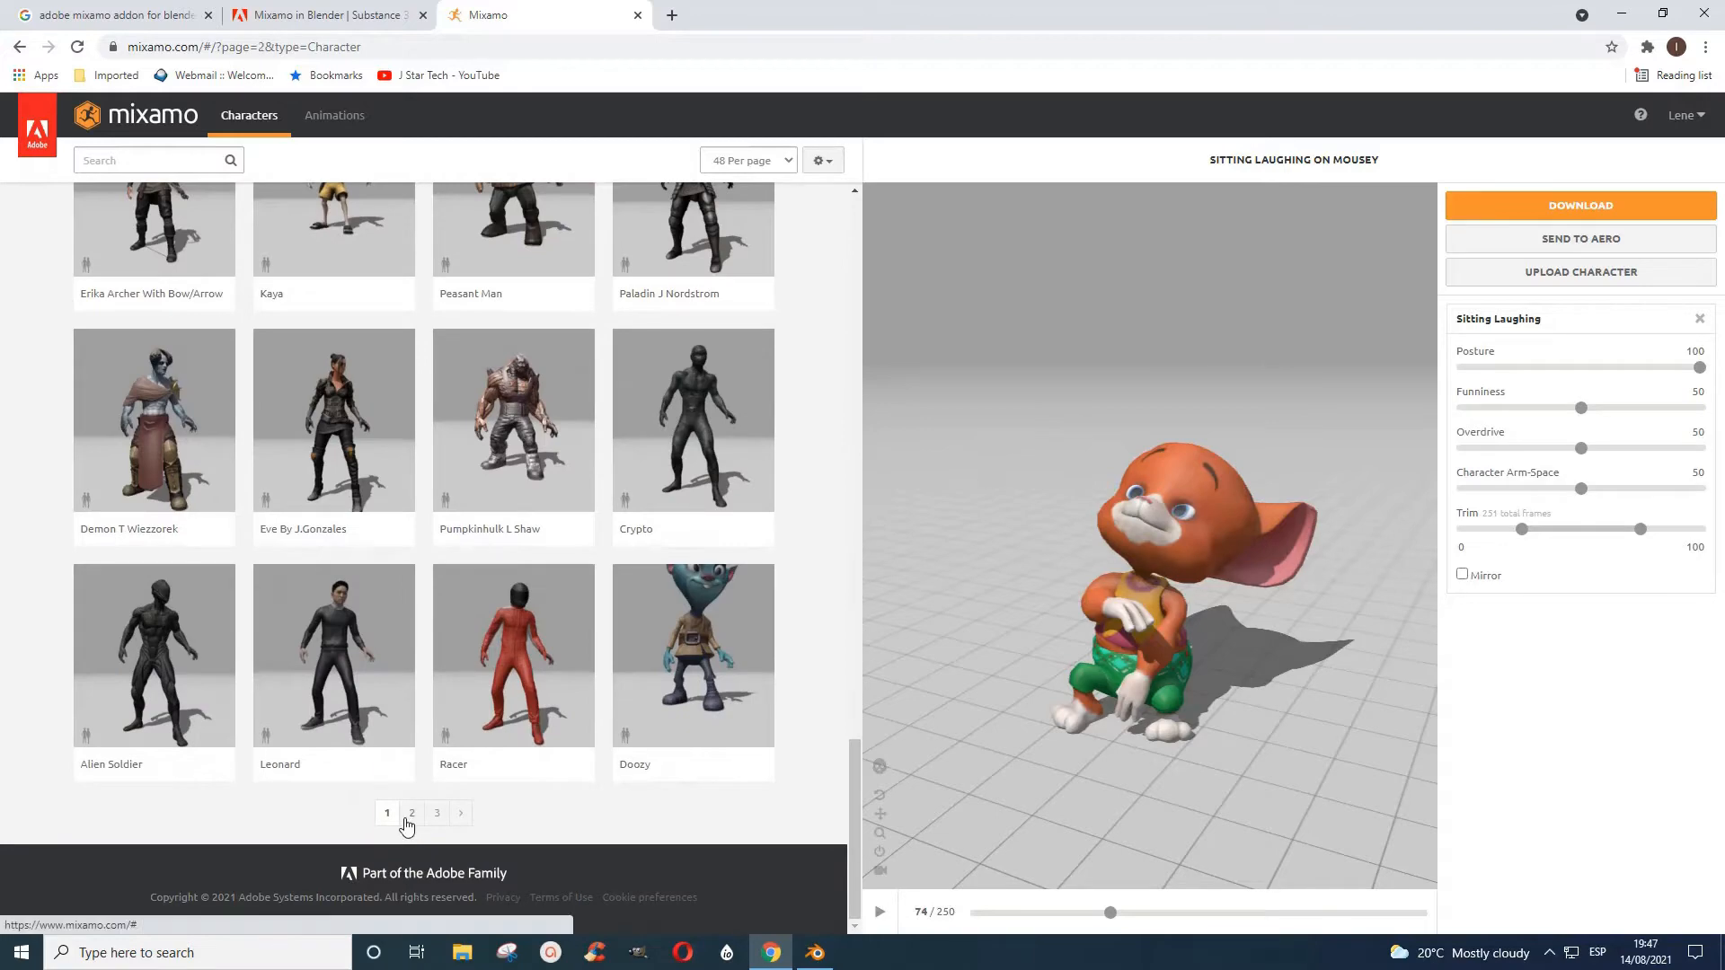
left_click(412, 813)
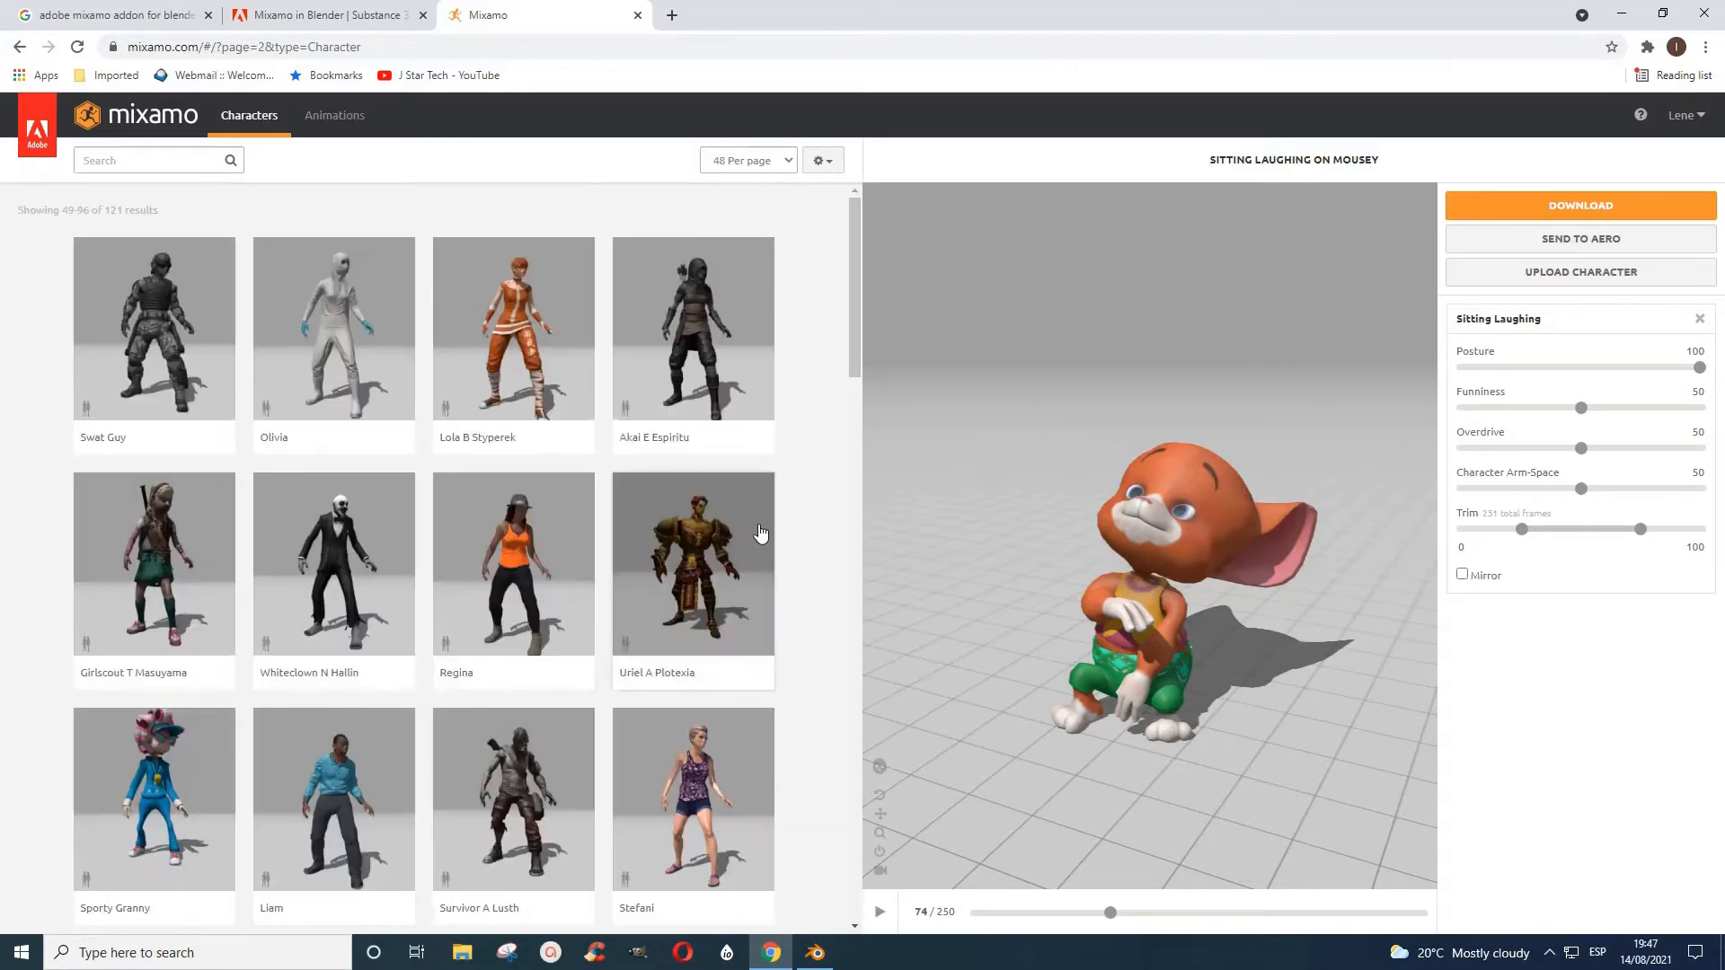
scroll(760, 537, "down", 6)
scroll(760, 537, "down", 12)
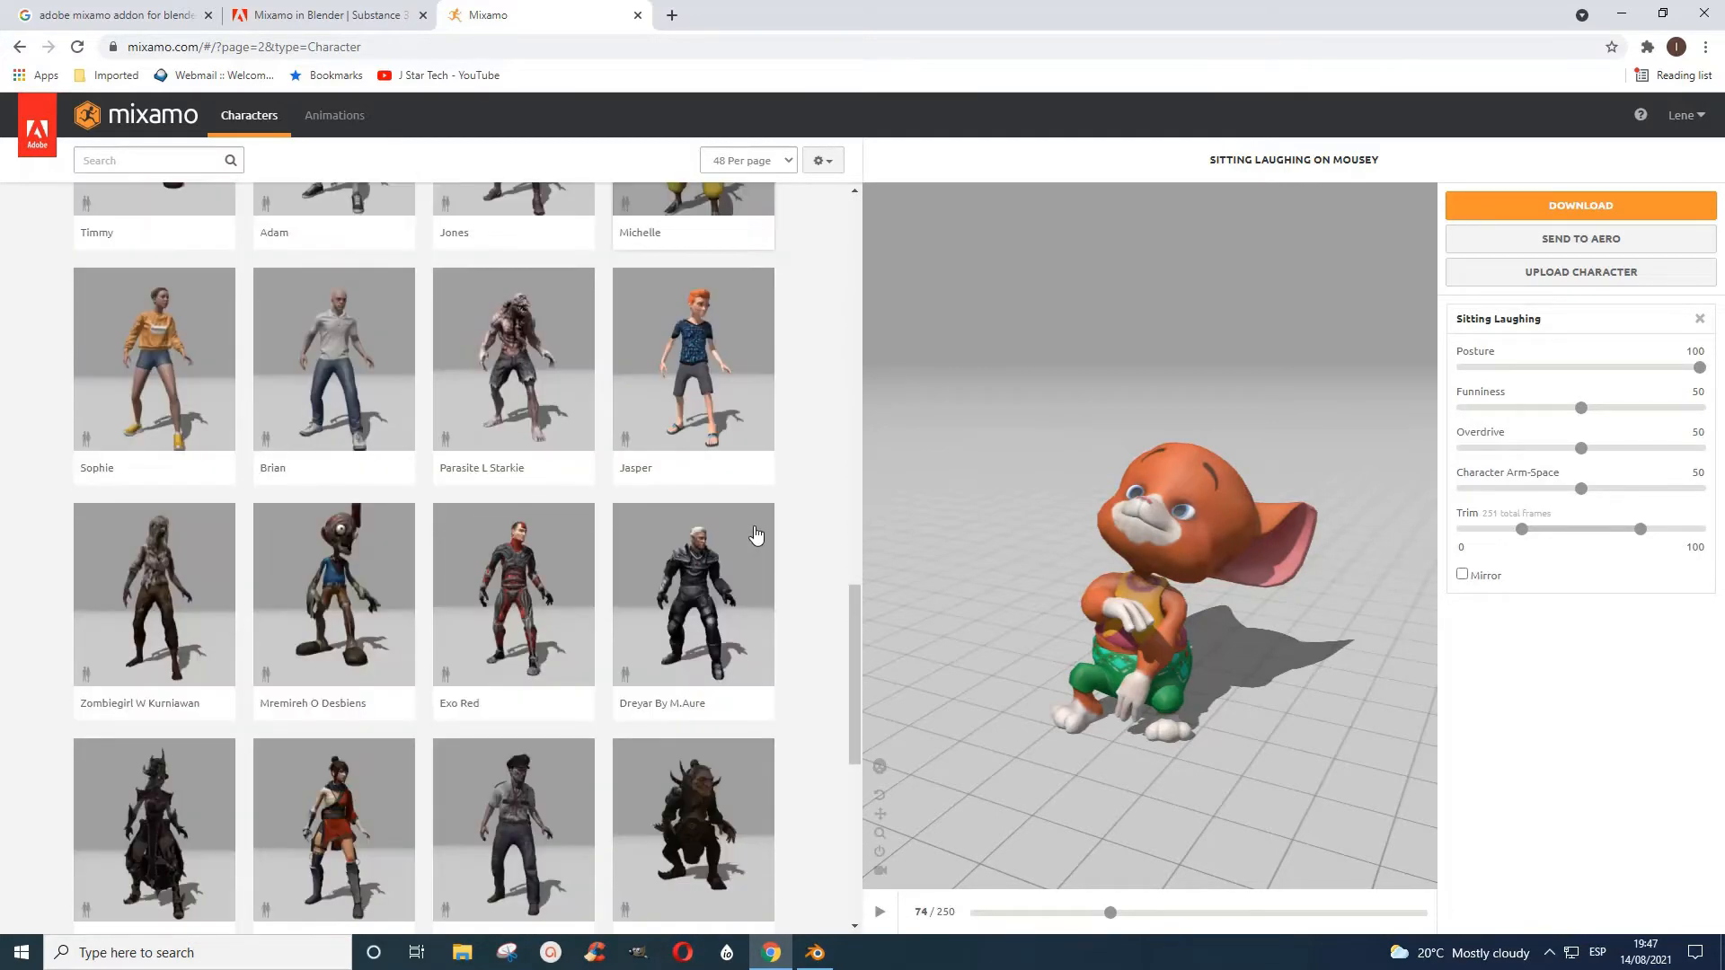
scroll(709, 599, "up", 4)
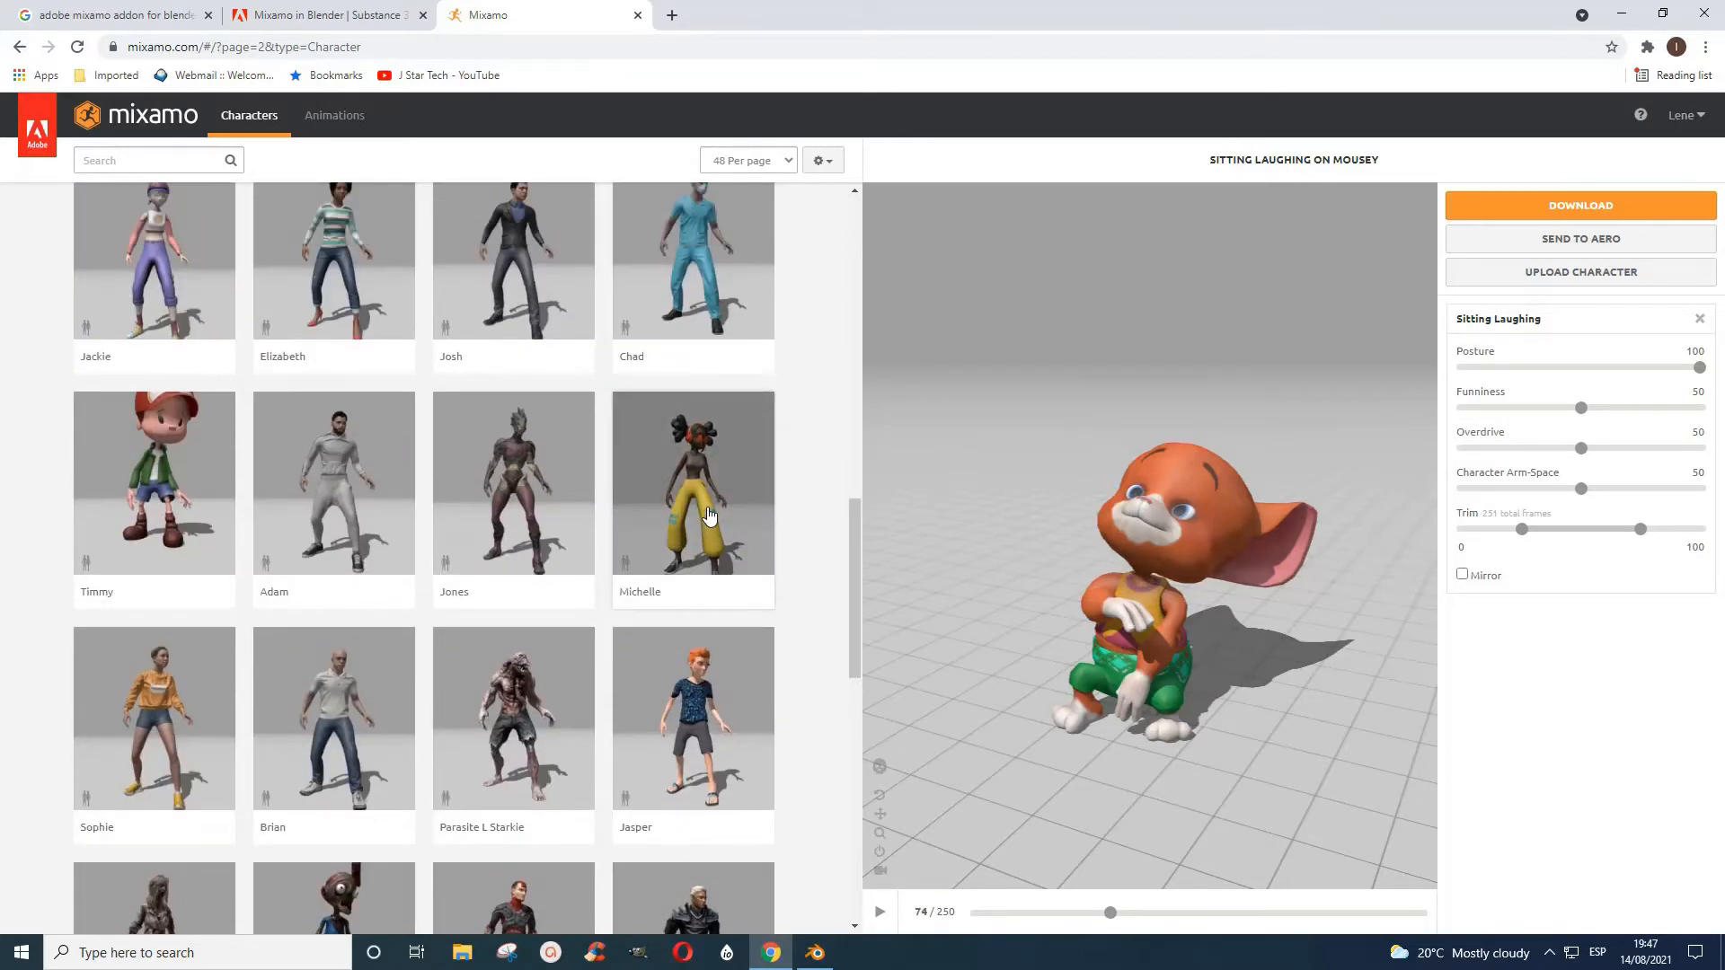
left_click(709, 515)
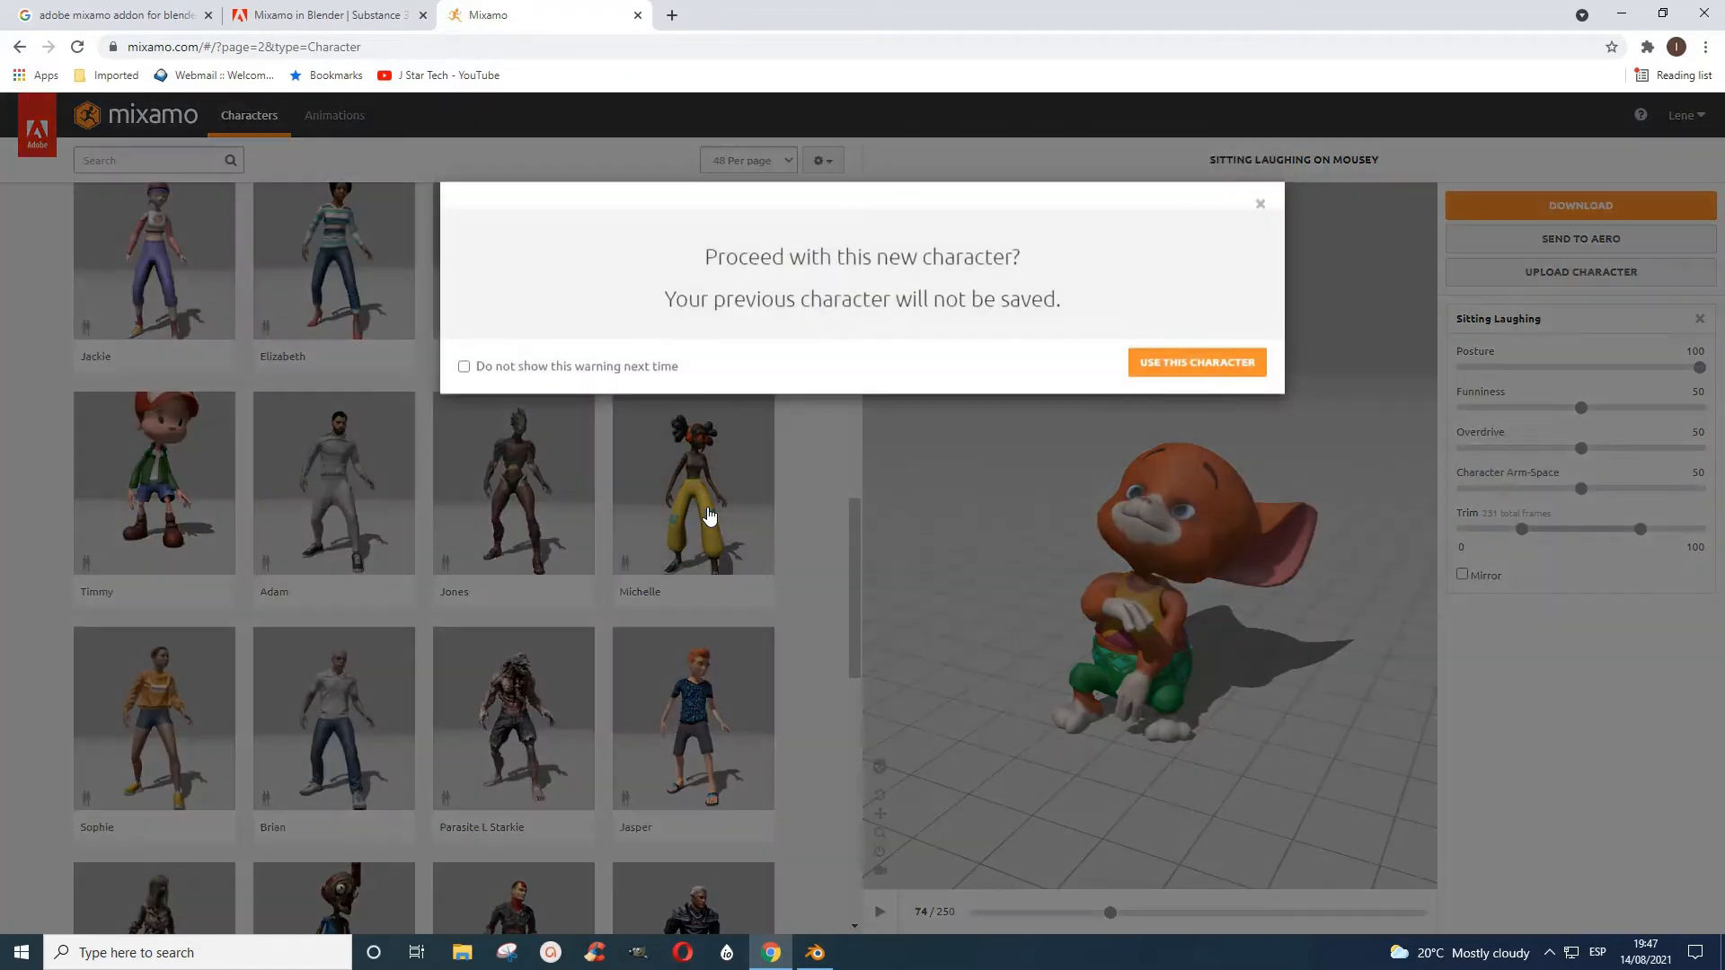
left_click(1172, 364)
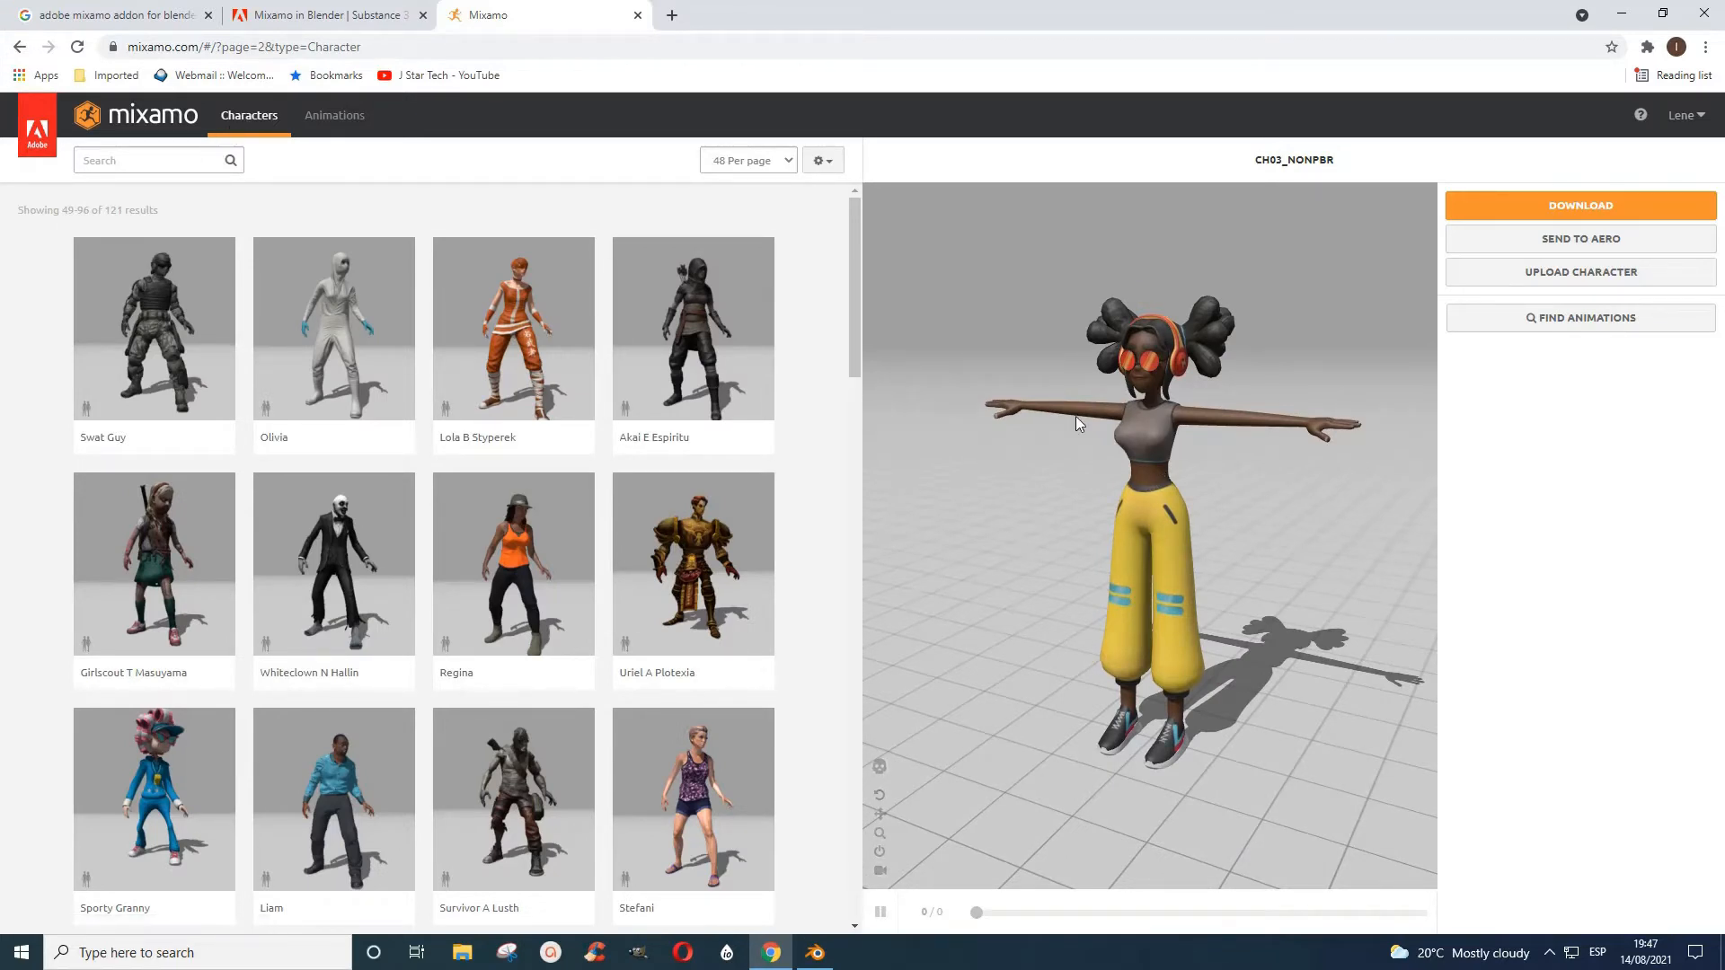
scroll(789, 768, "down", 20)
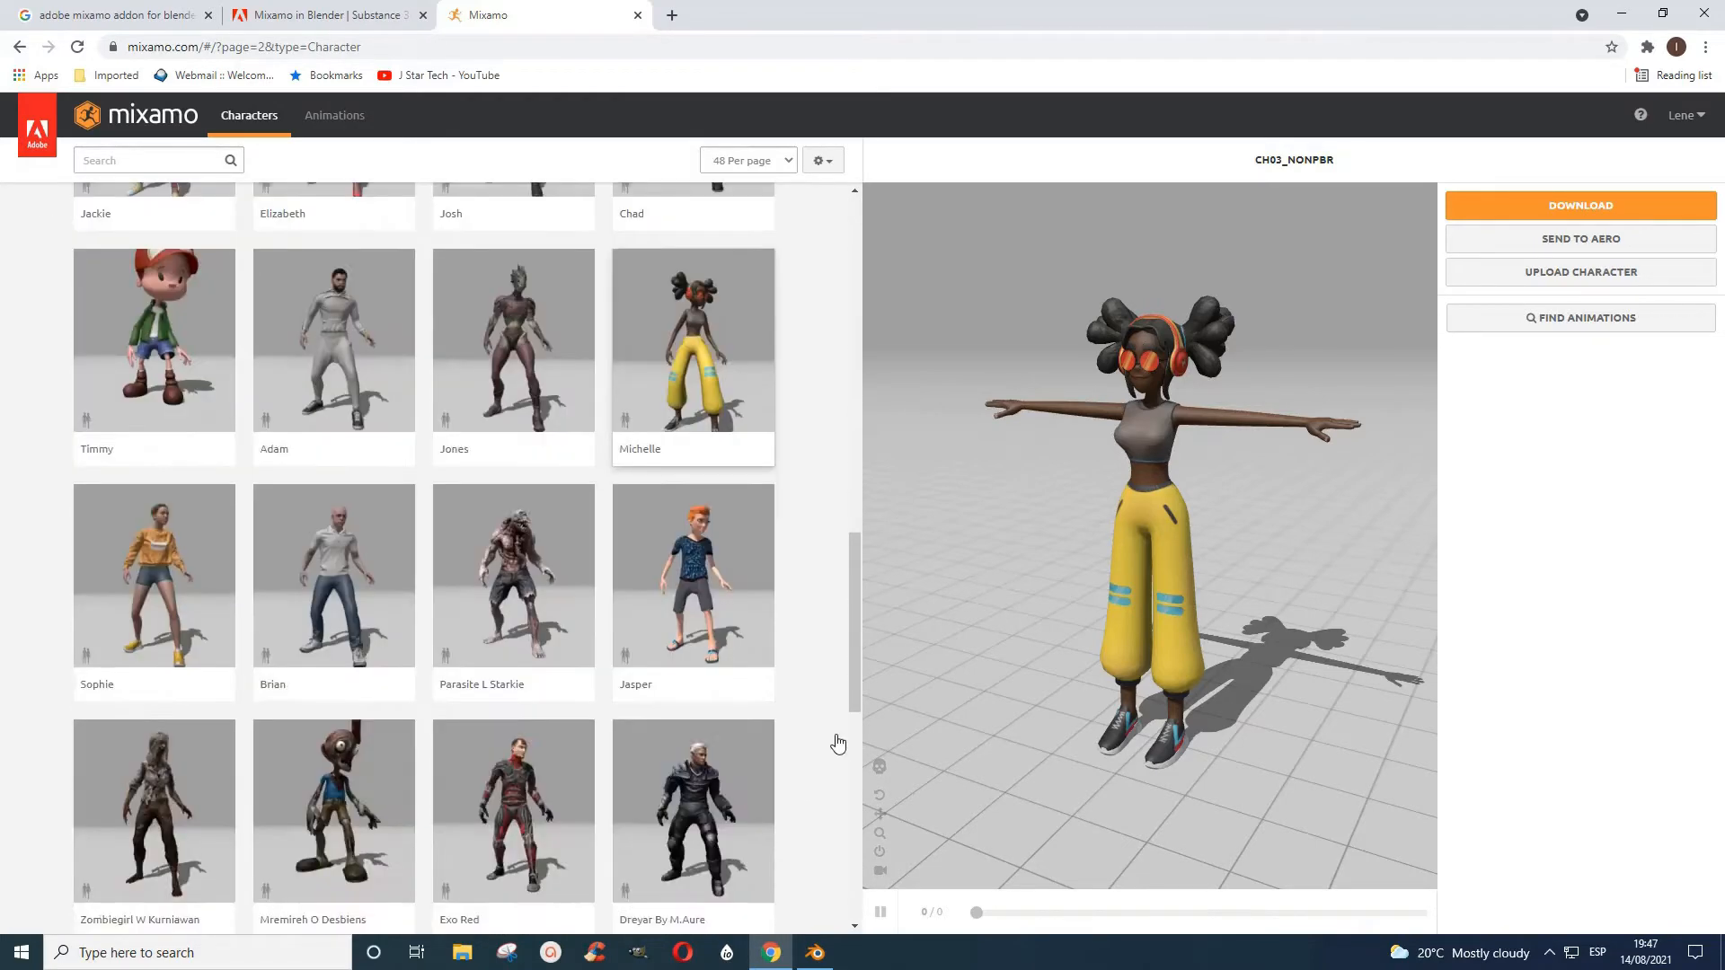
scroll(748, 596, "up", 7)
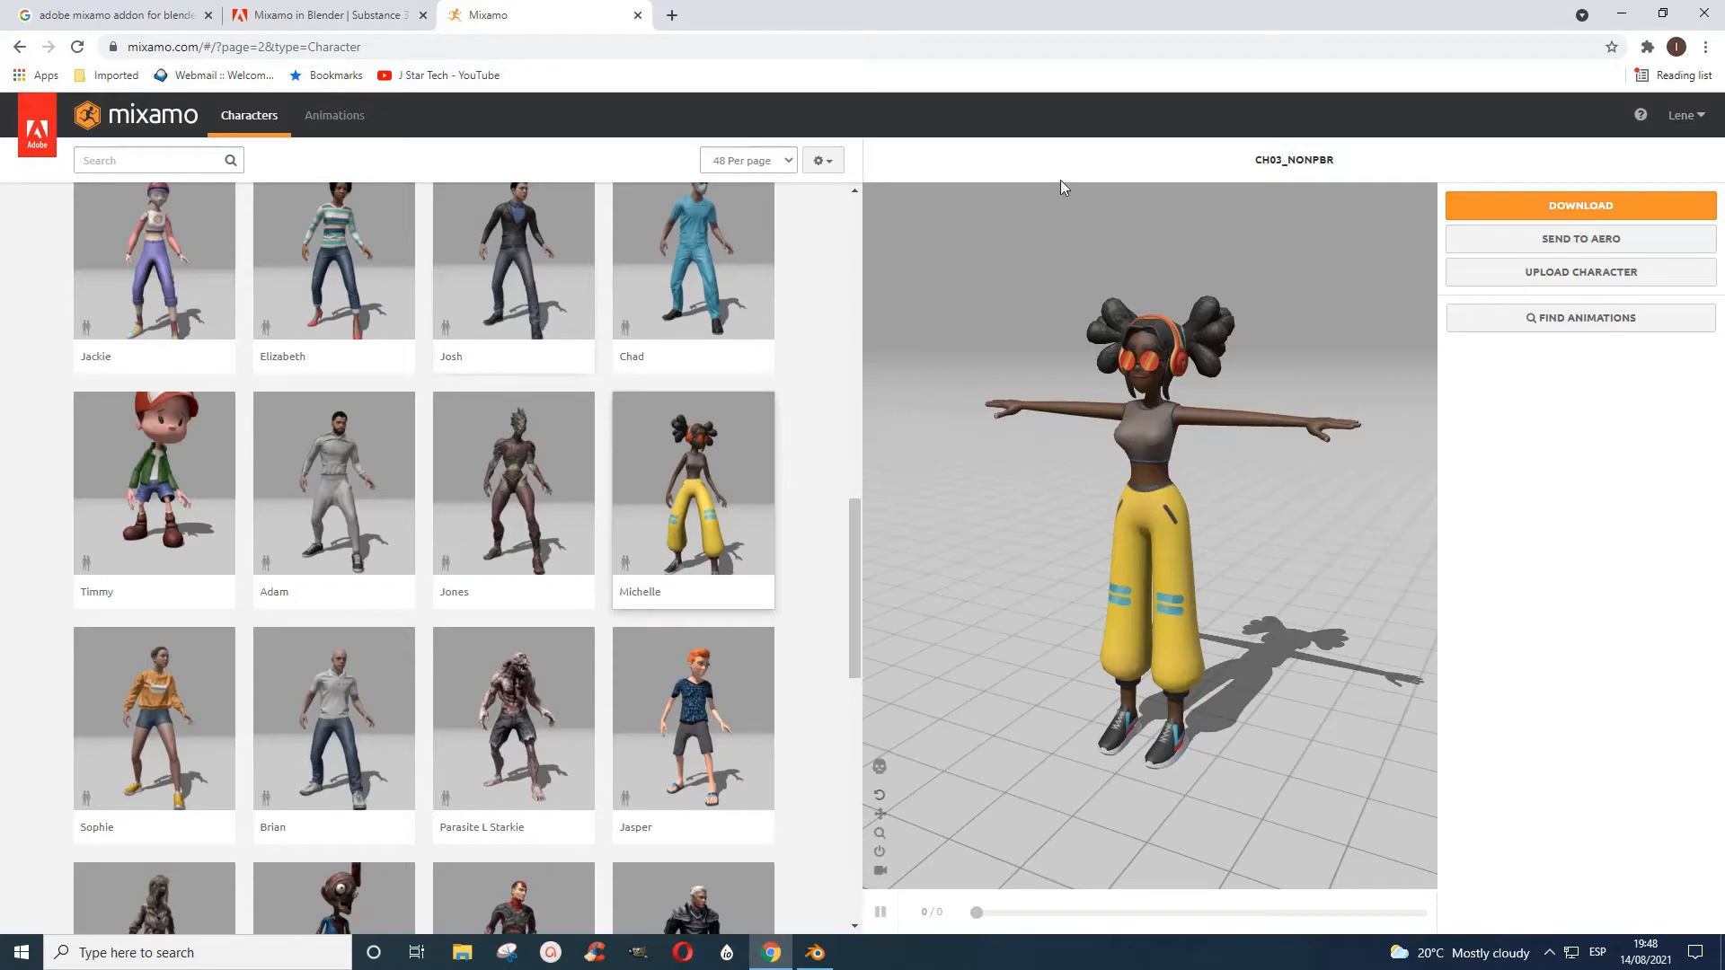
Review the format and pose options in the character's download settings, keeping FBX Binary and T-pose, and cancel without downloading
left_click(1538, 221)
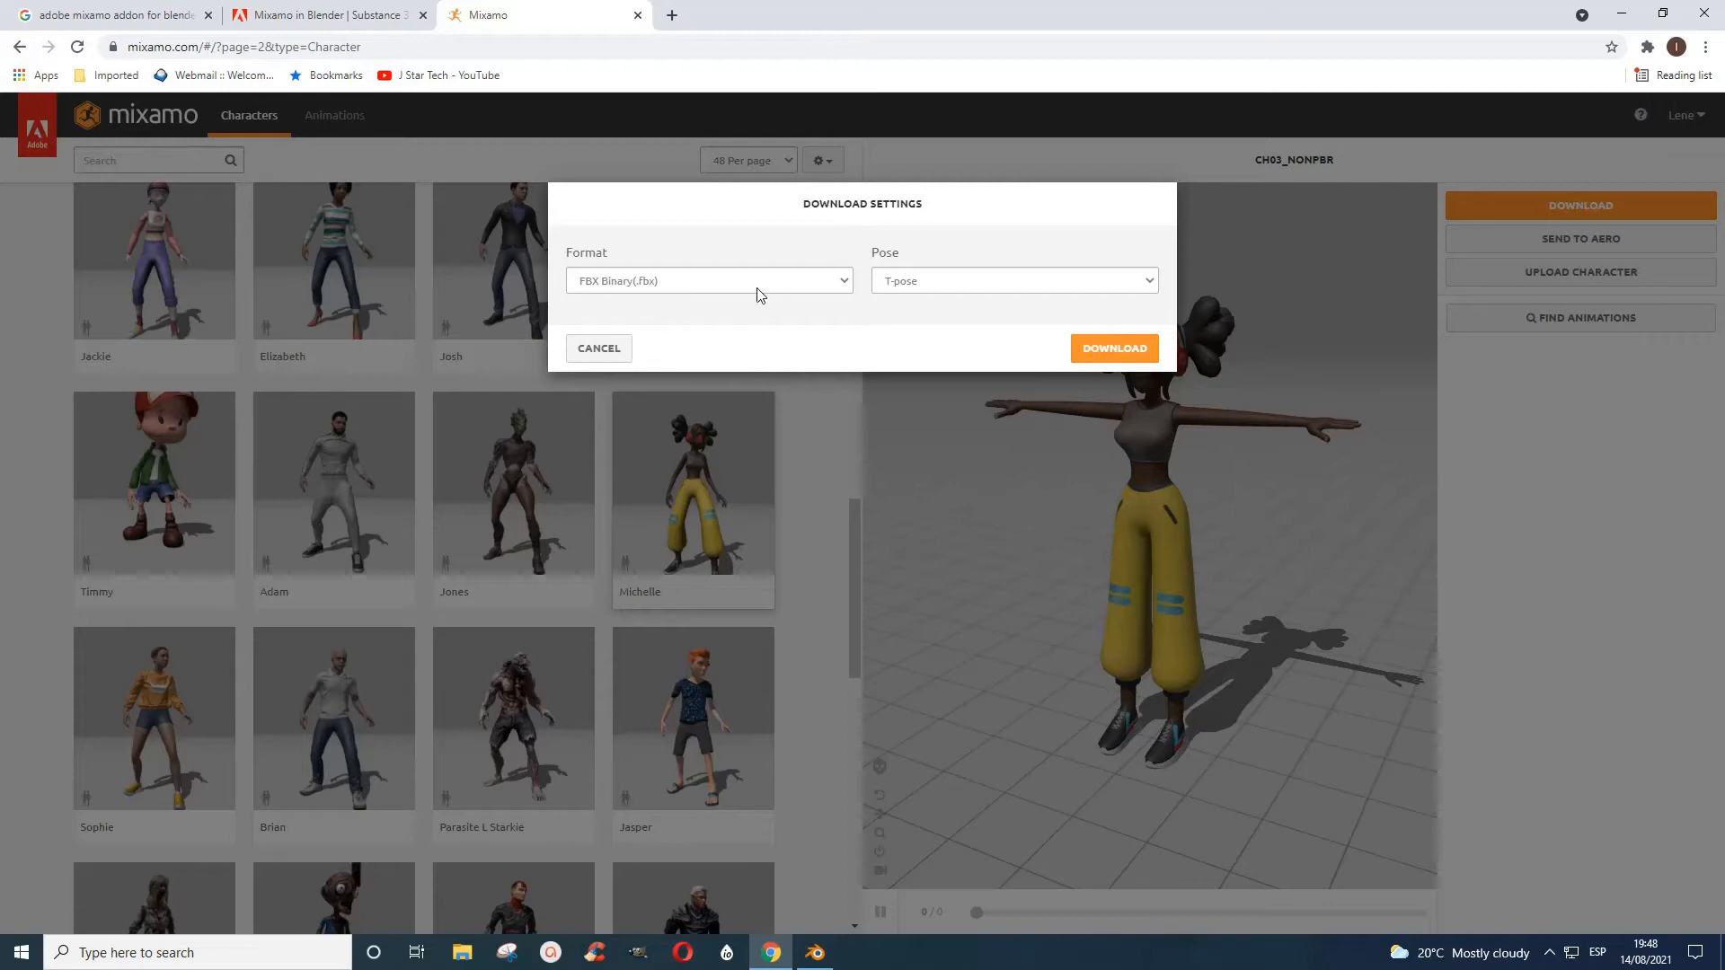
left_click(849, 281)
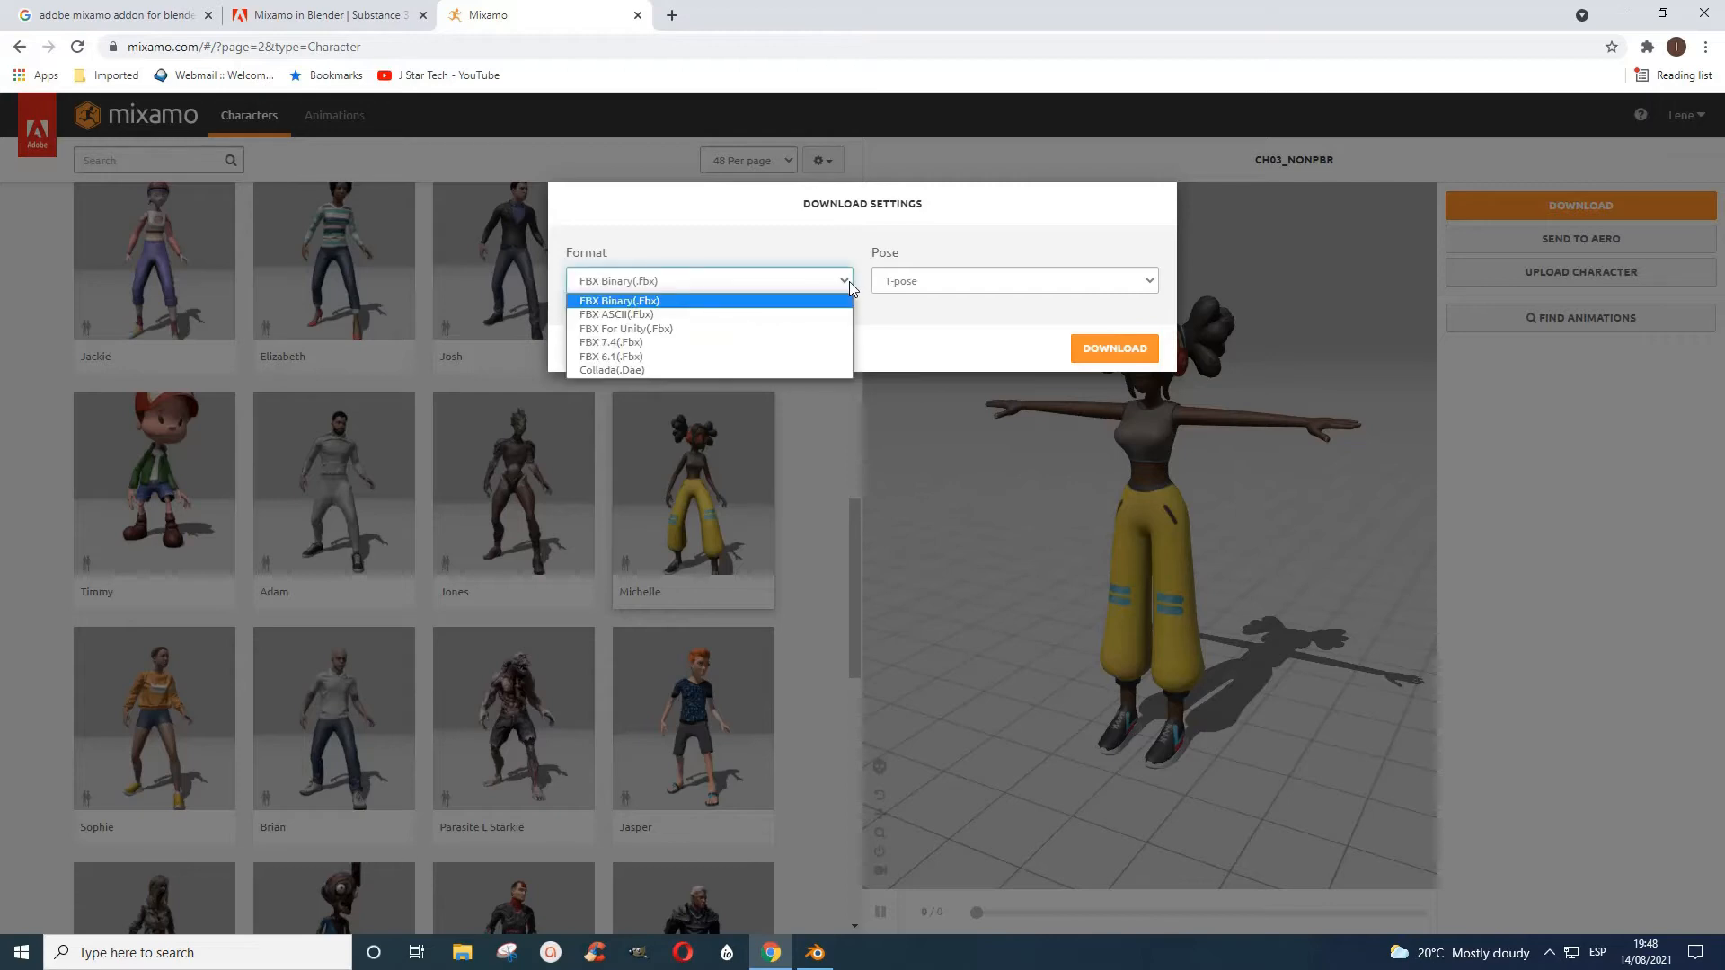
left_click(849, 282)
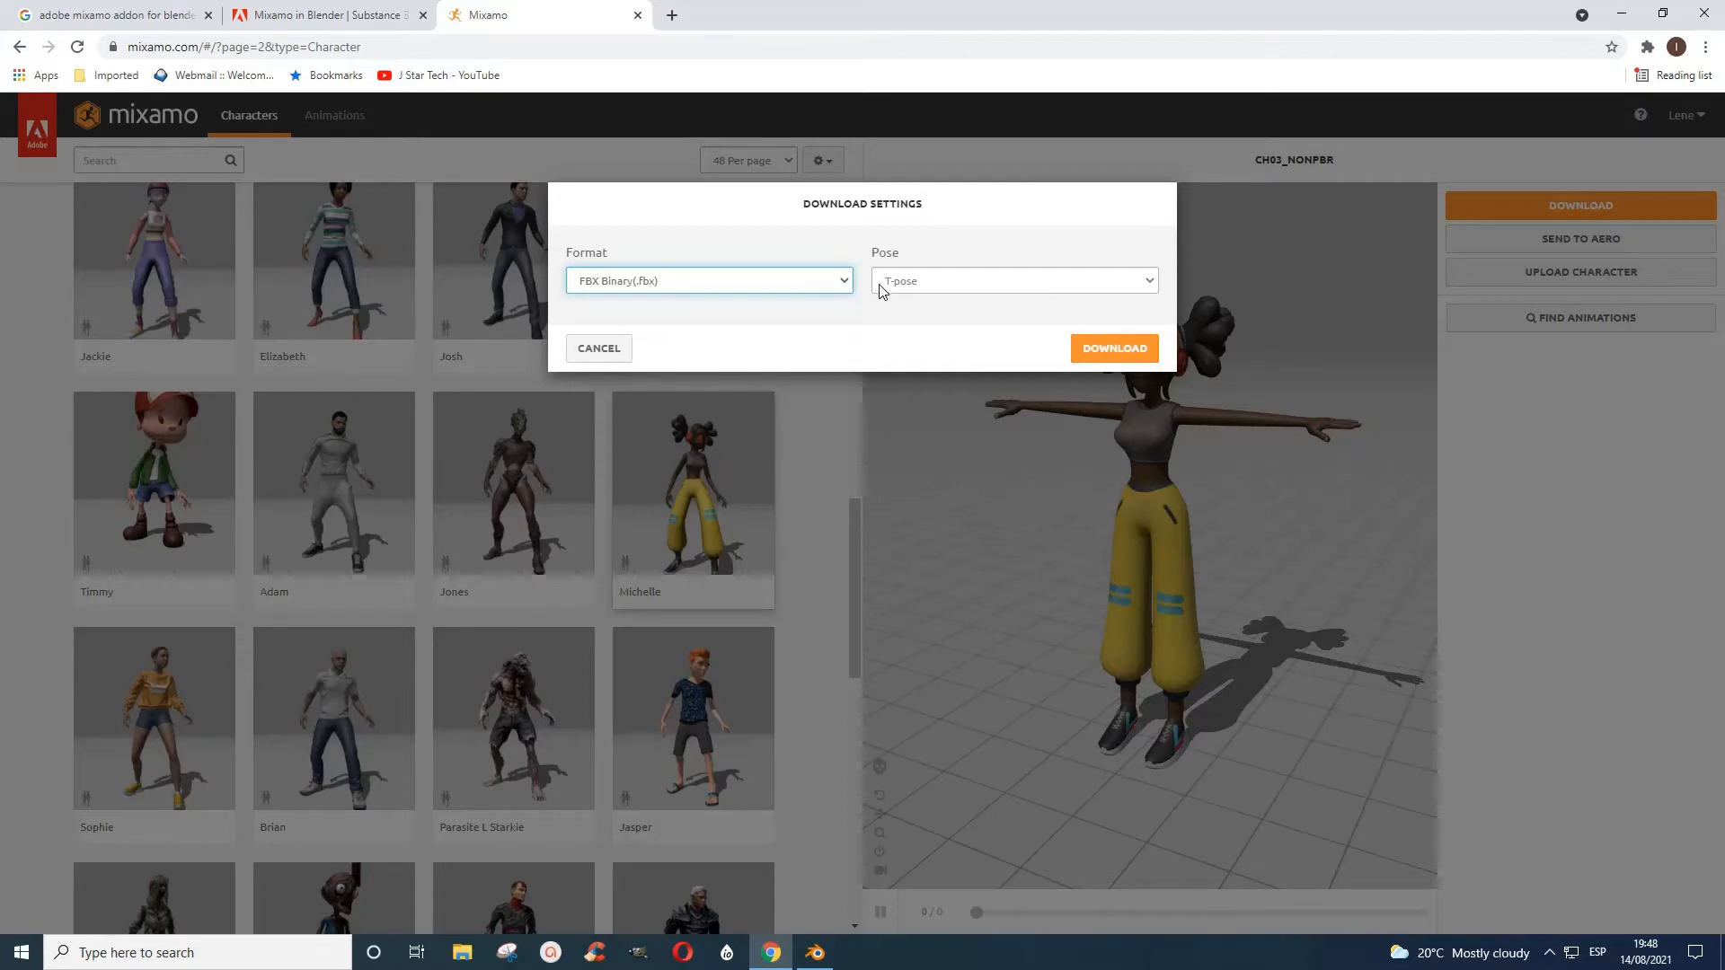
left_click(1136, 284)
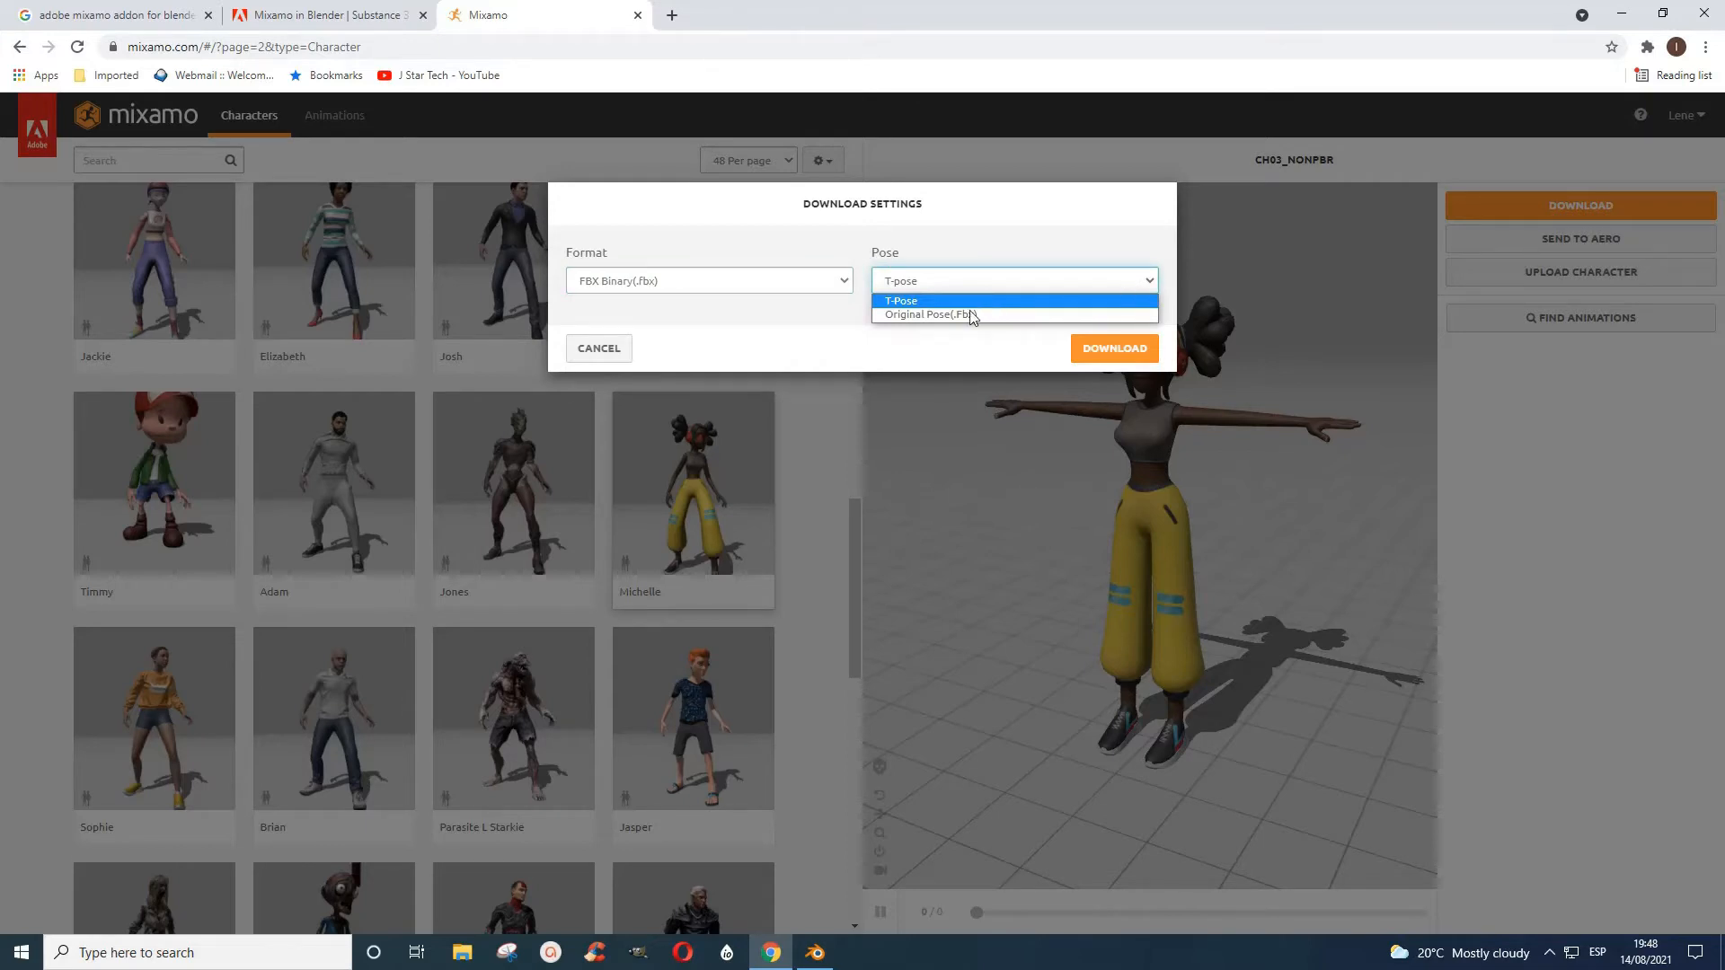
left_click(931, 304)
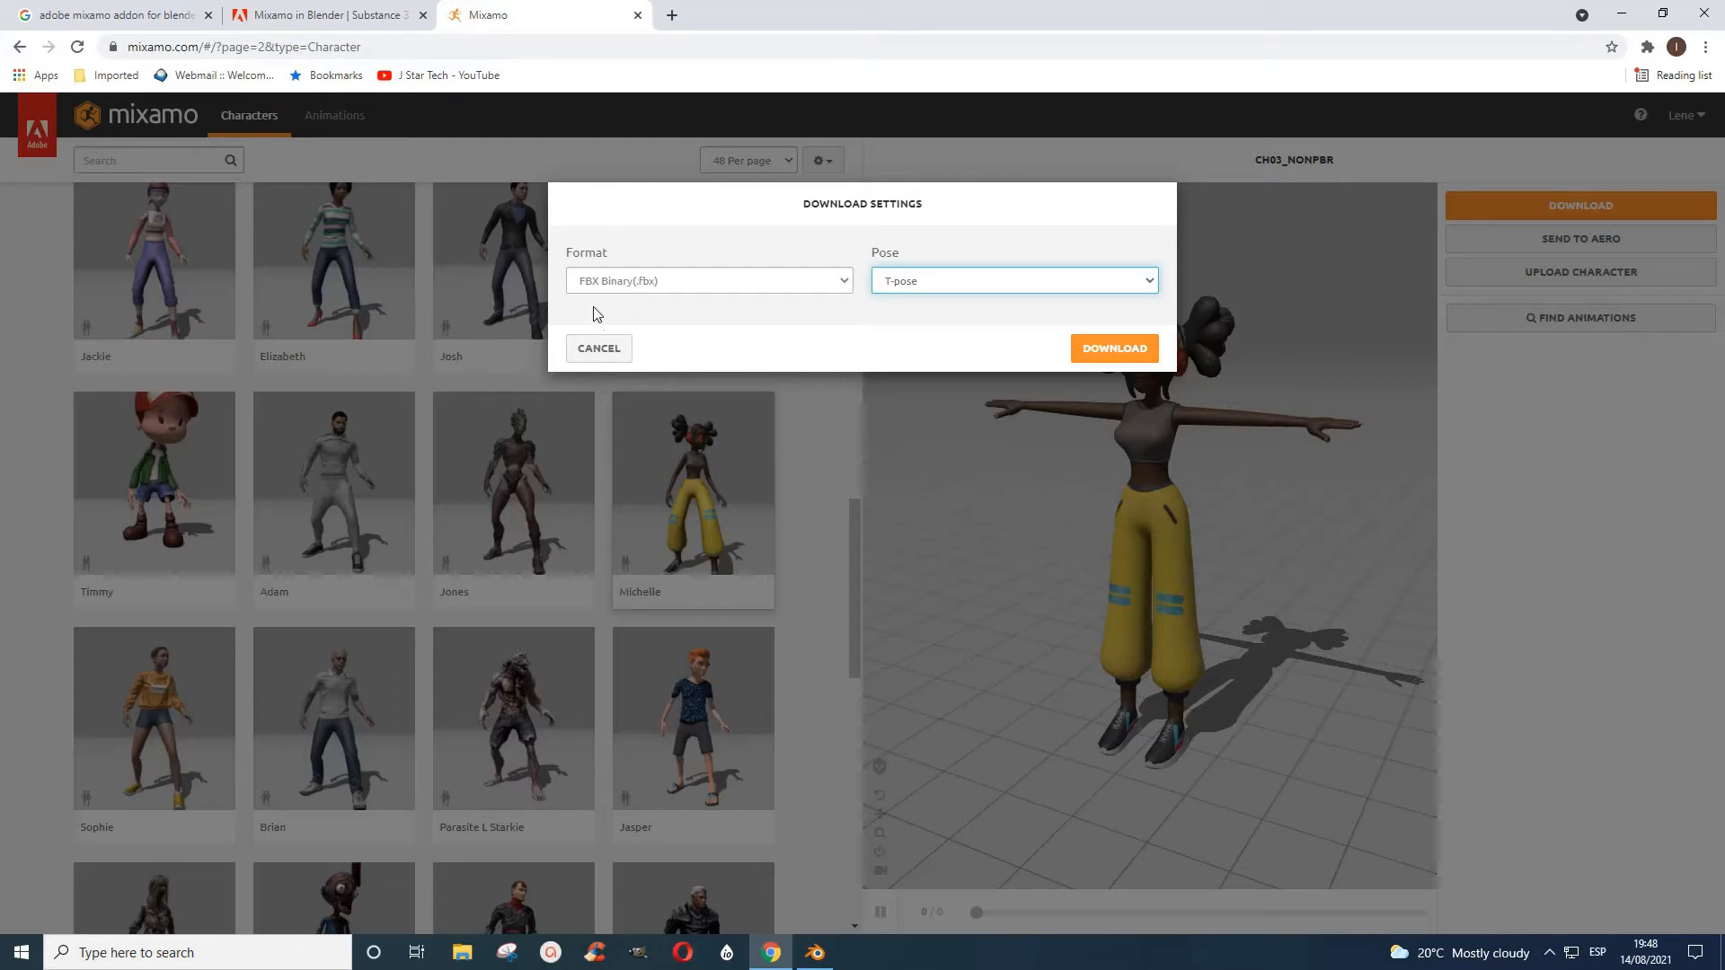
left_click(598, 350)
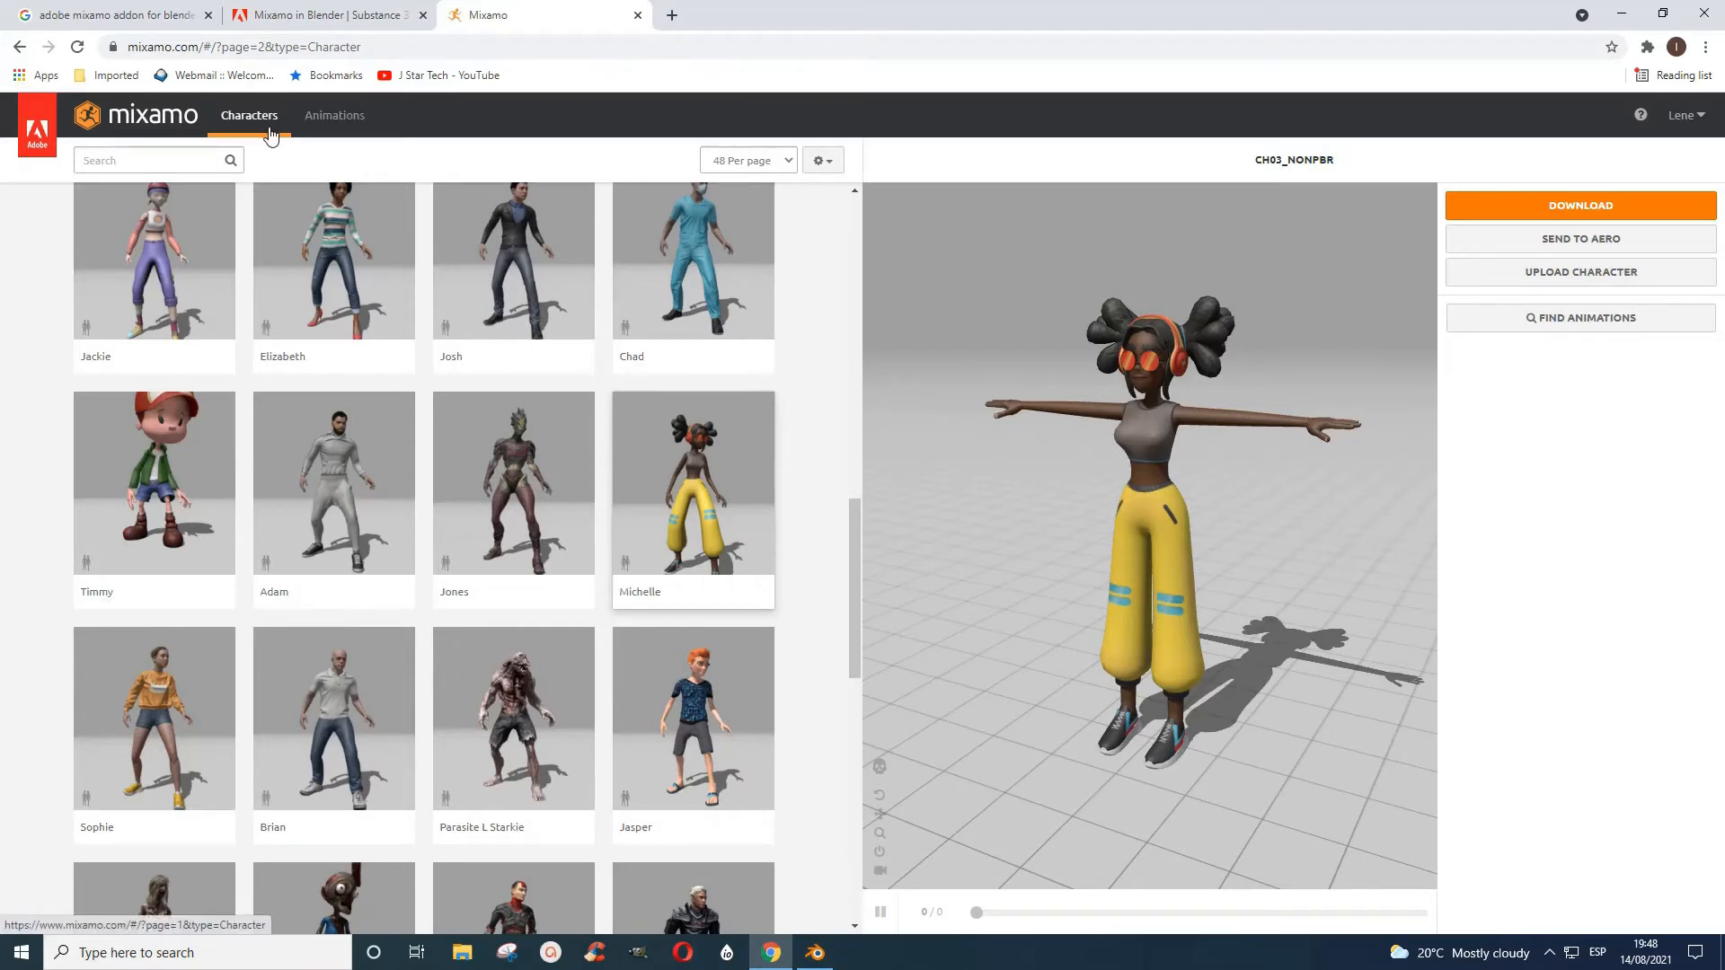
Apply the Capoeira animation from the Animations library to the loaded character
left_click(362, 132)
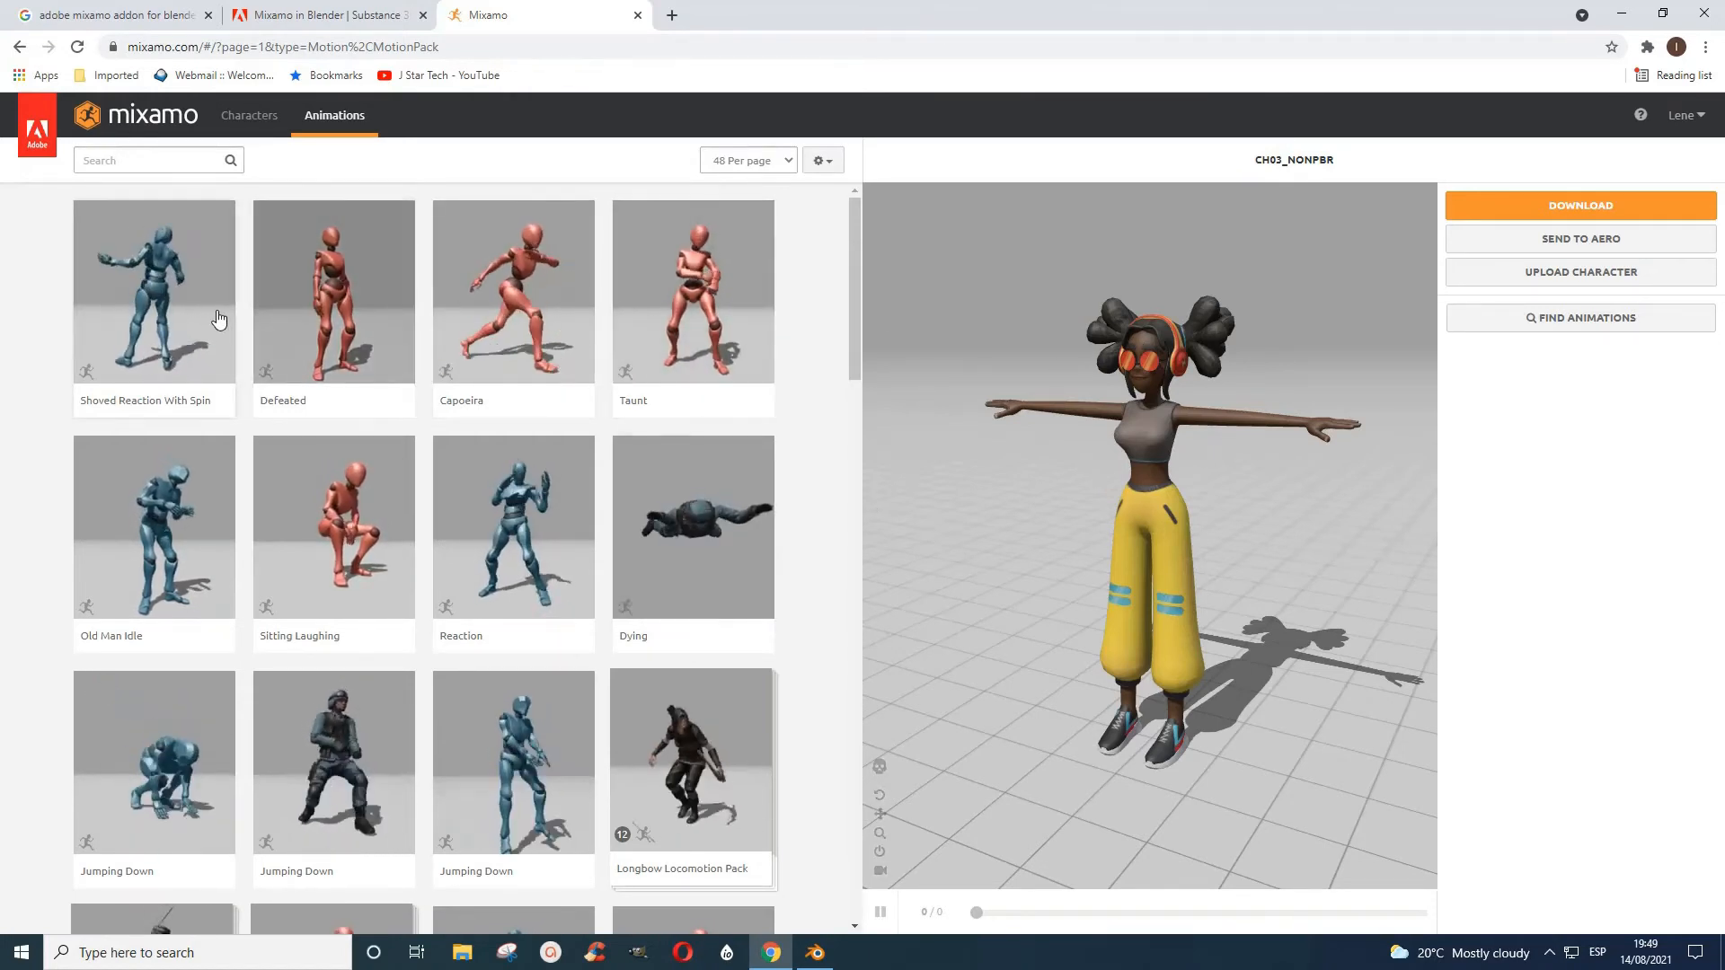
left_click(510, 292)
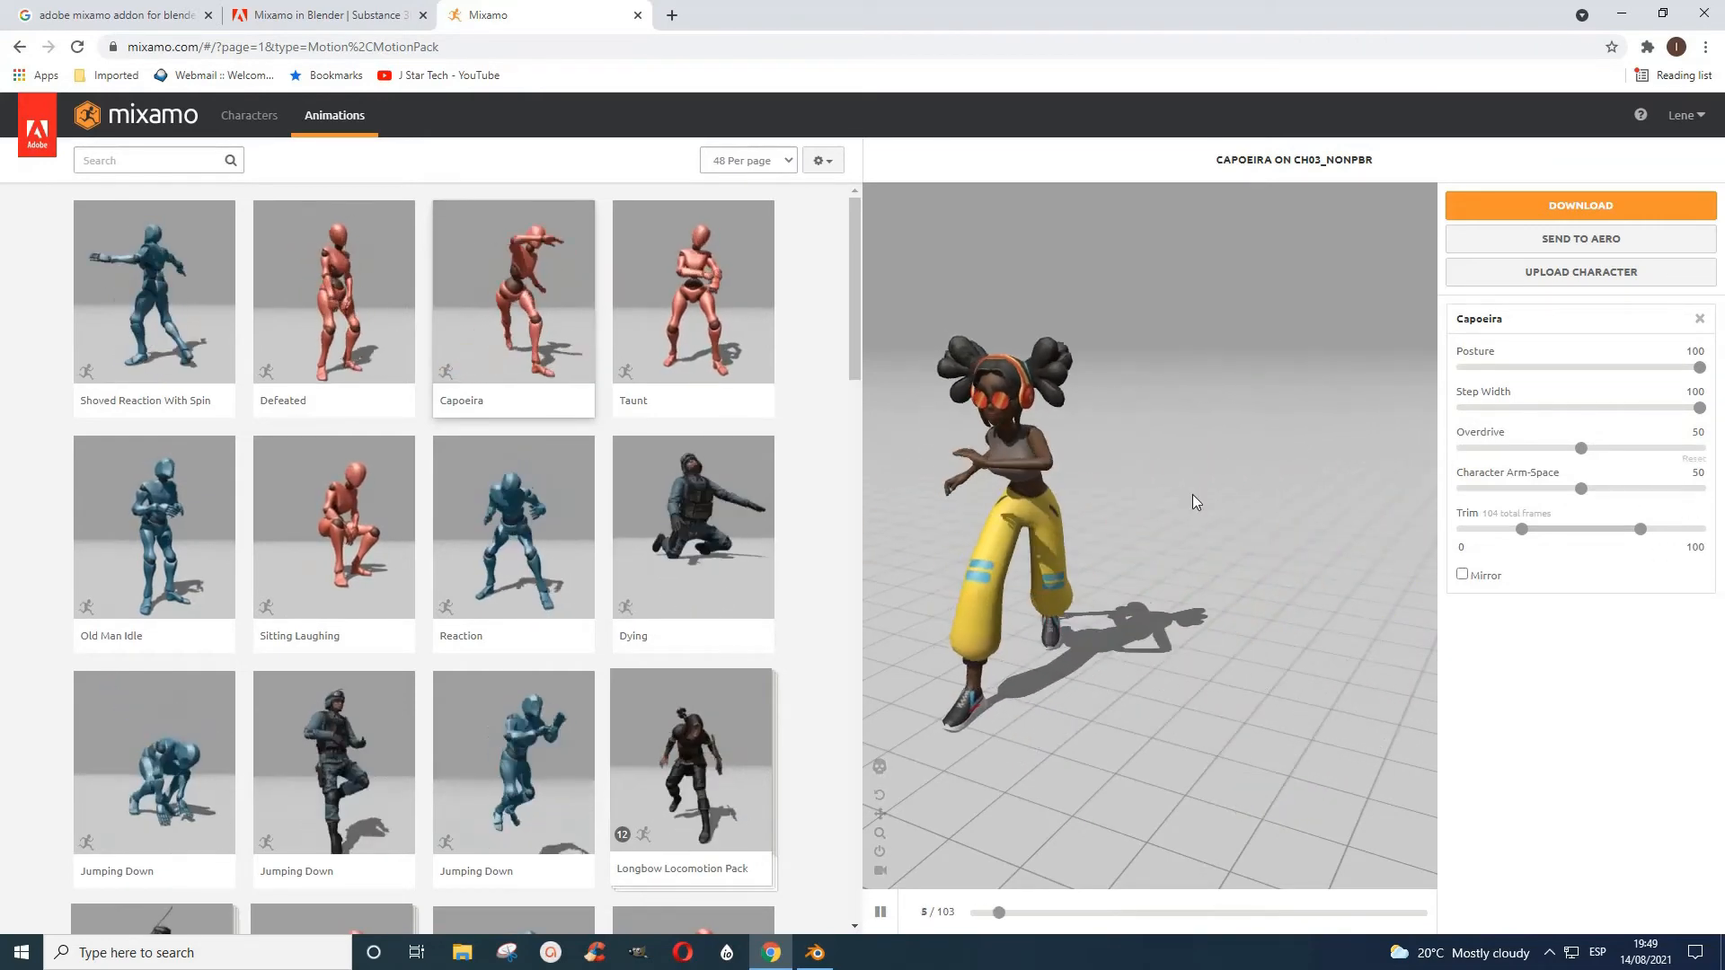
left_click(1685, 115)
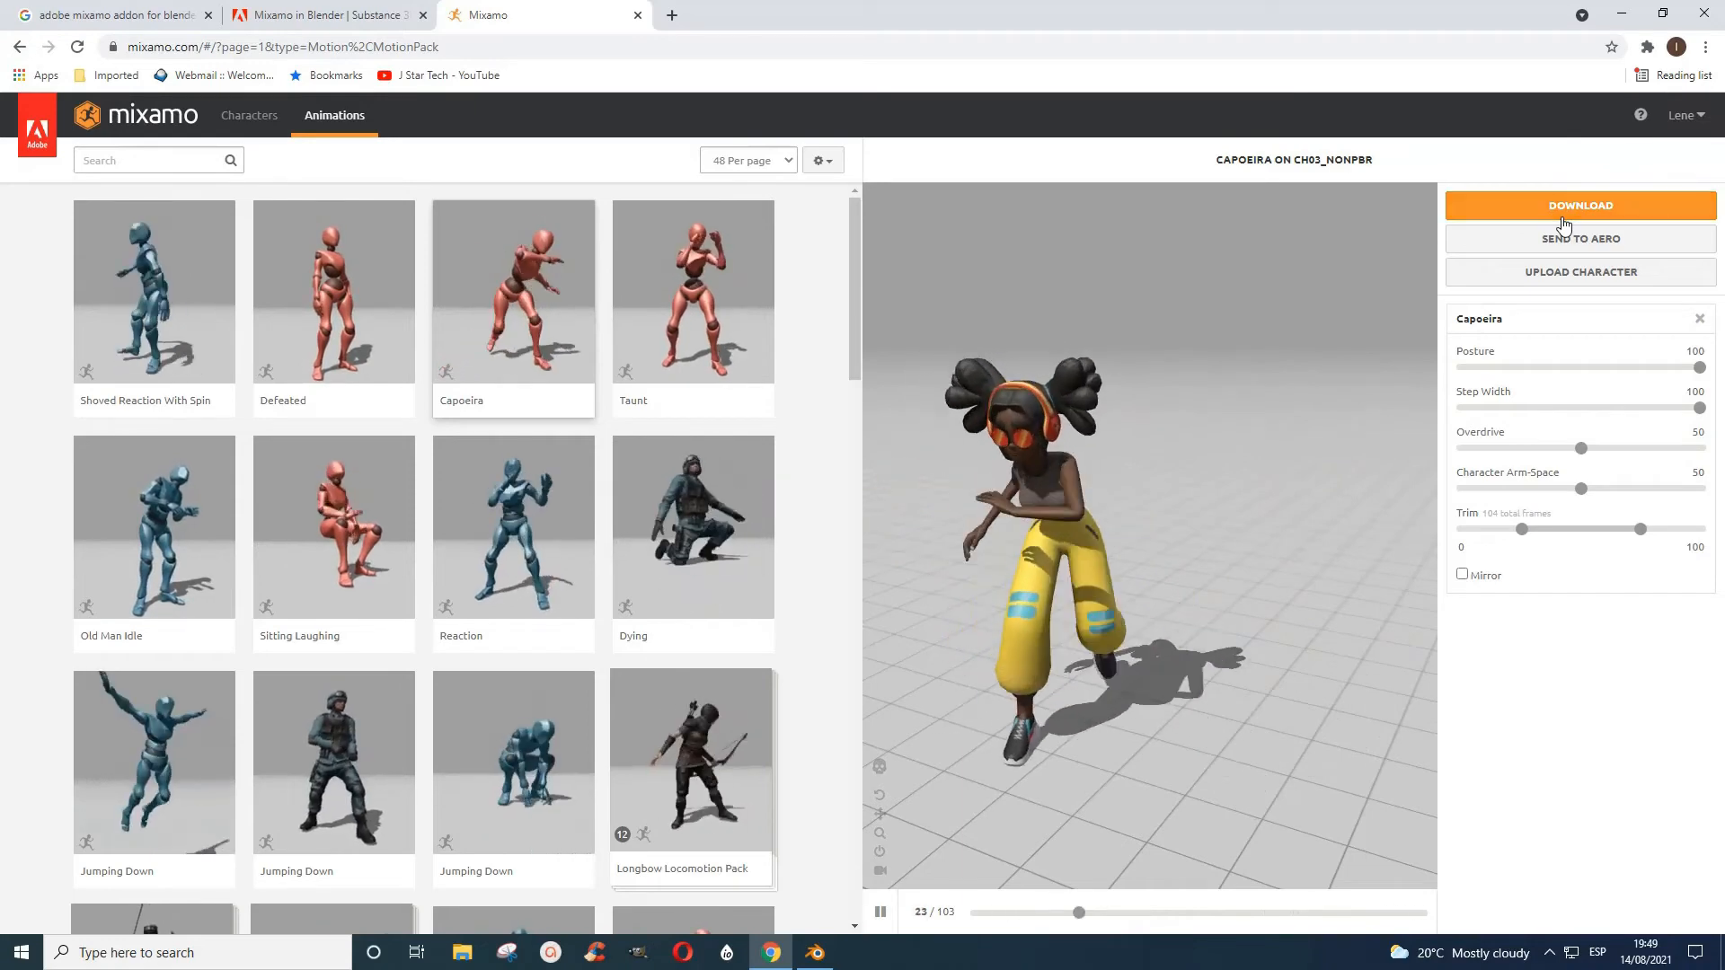
Review the animation's download settings, switching Skin to Without Skin and back to With Skin, and cancel without downloading
left_click(1563, 223)
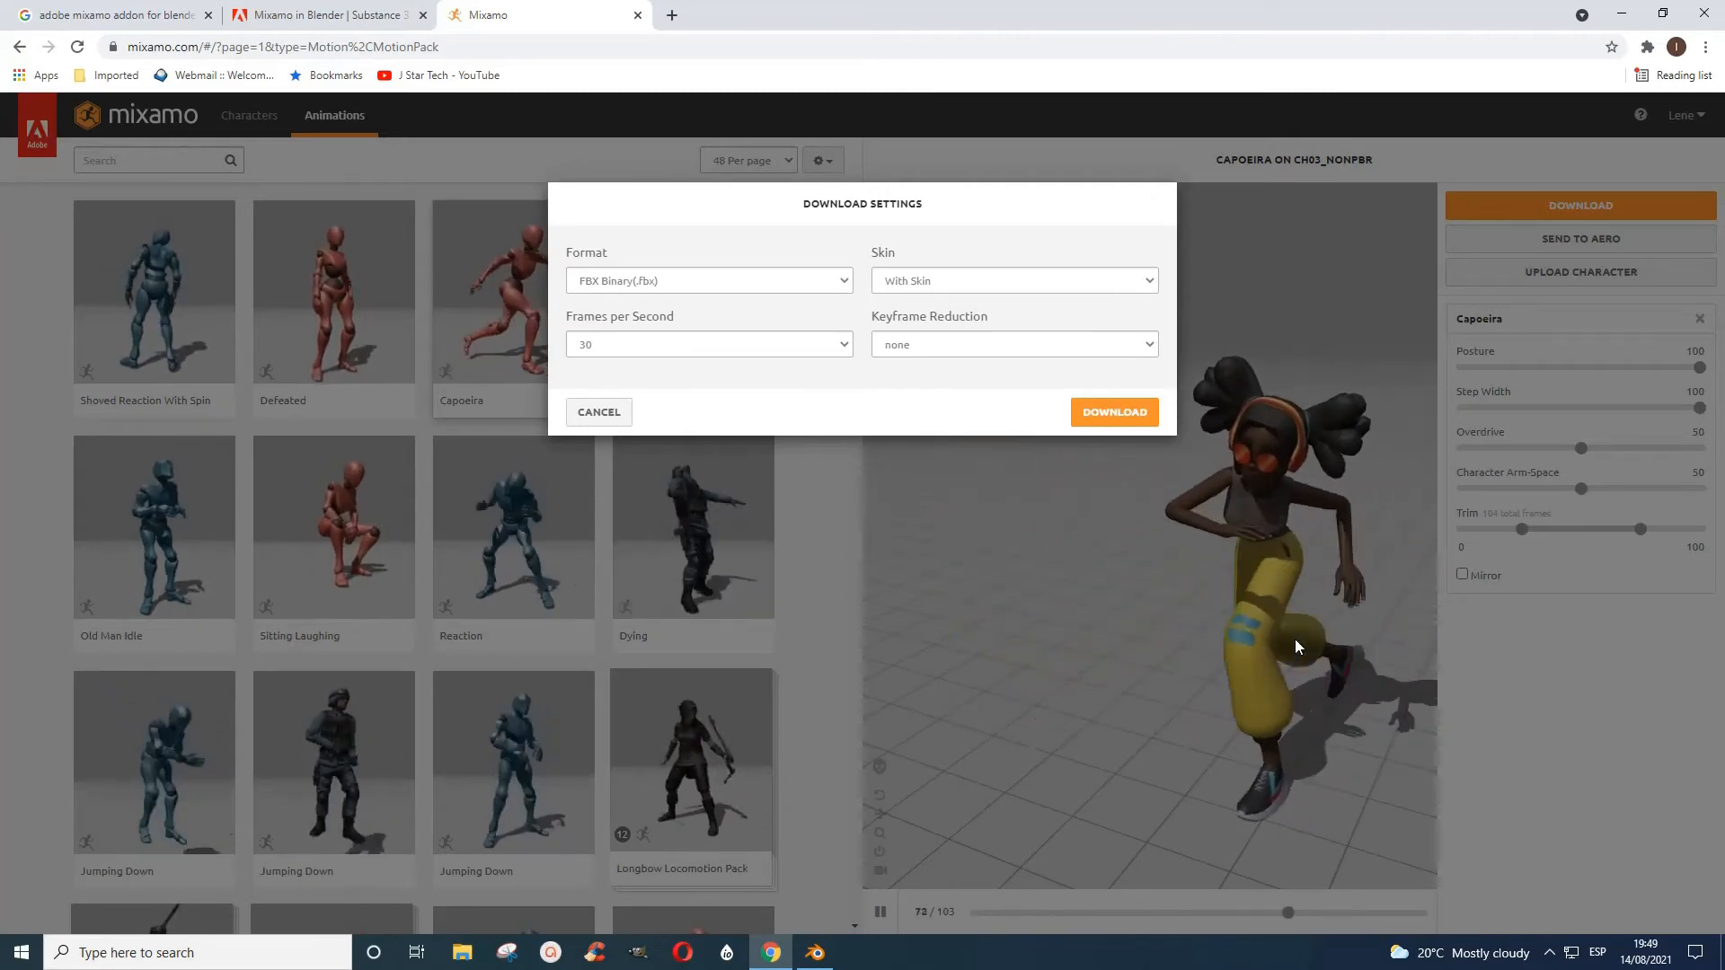
left_click(1150, 281)
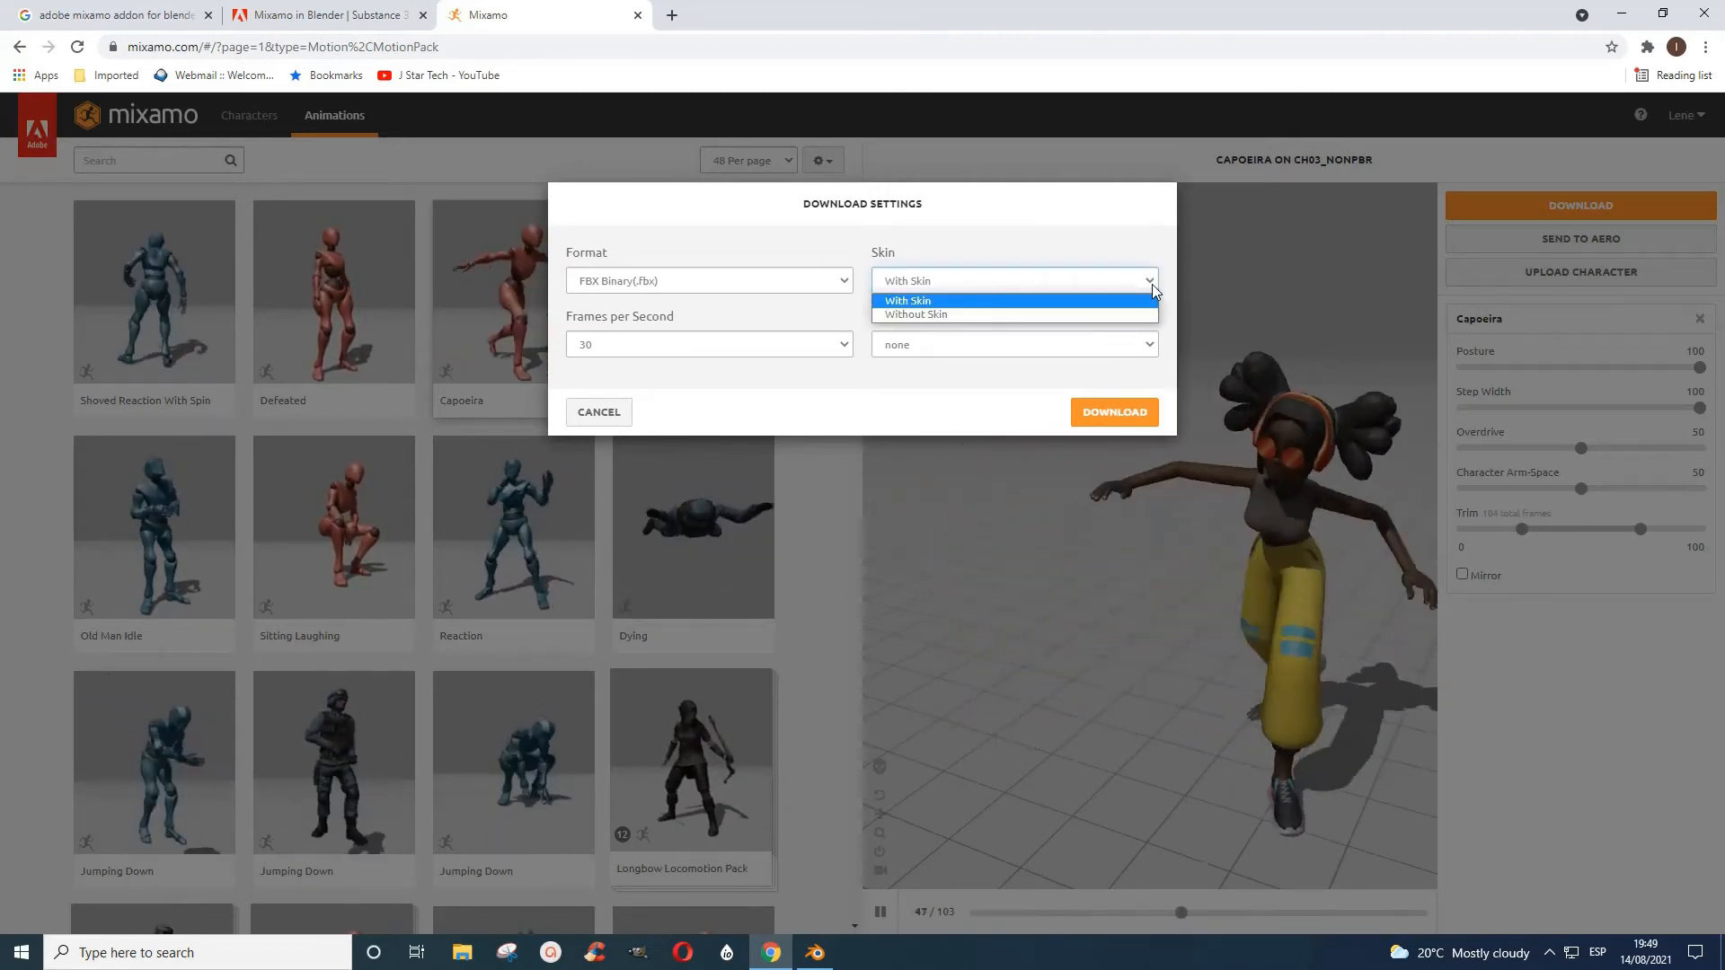
left_click(946, 315)
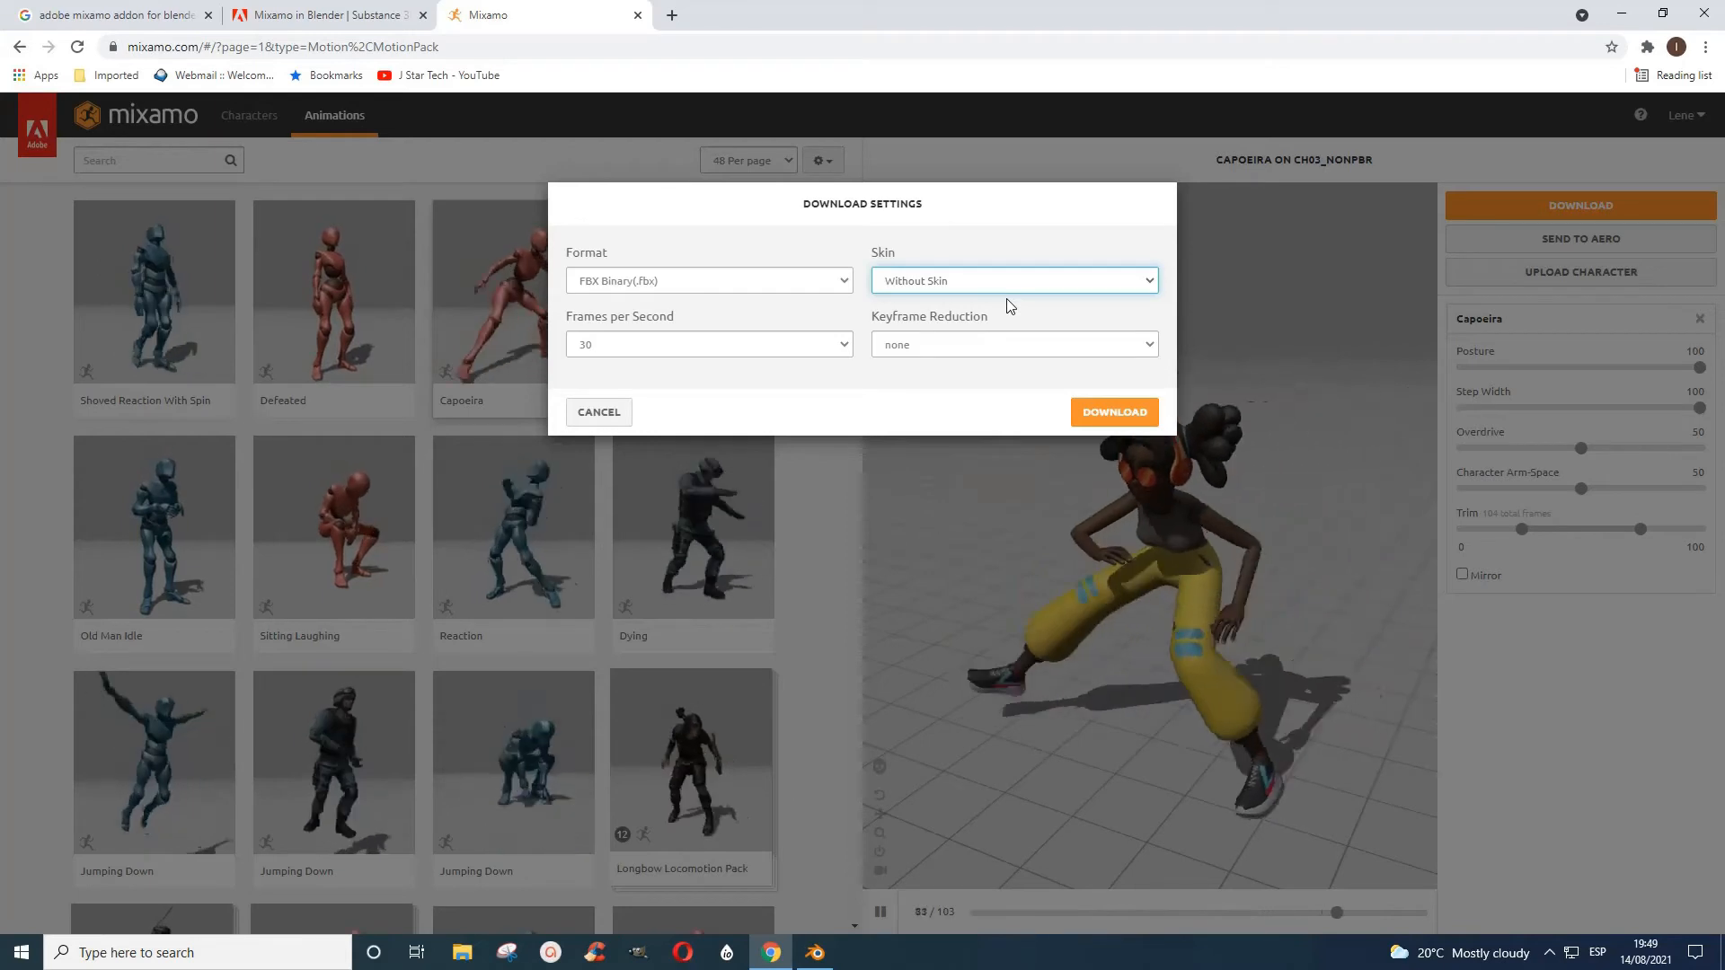
left_click(1128, 286)
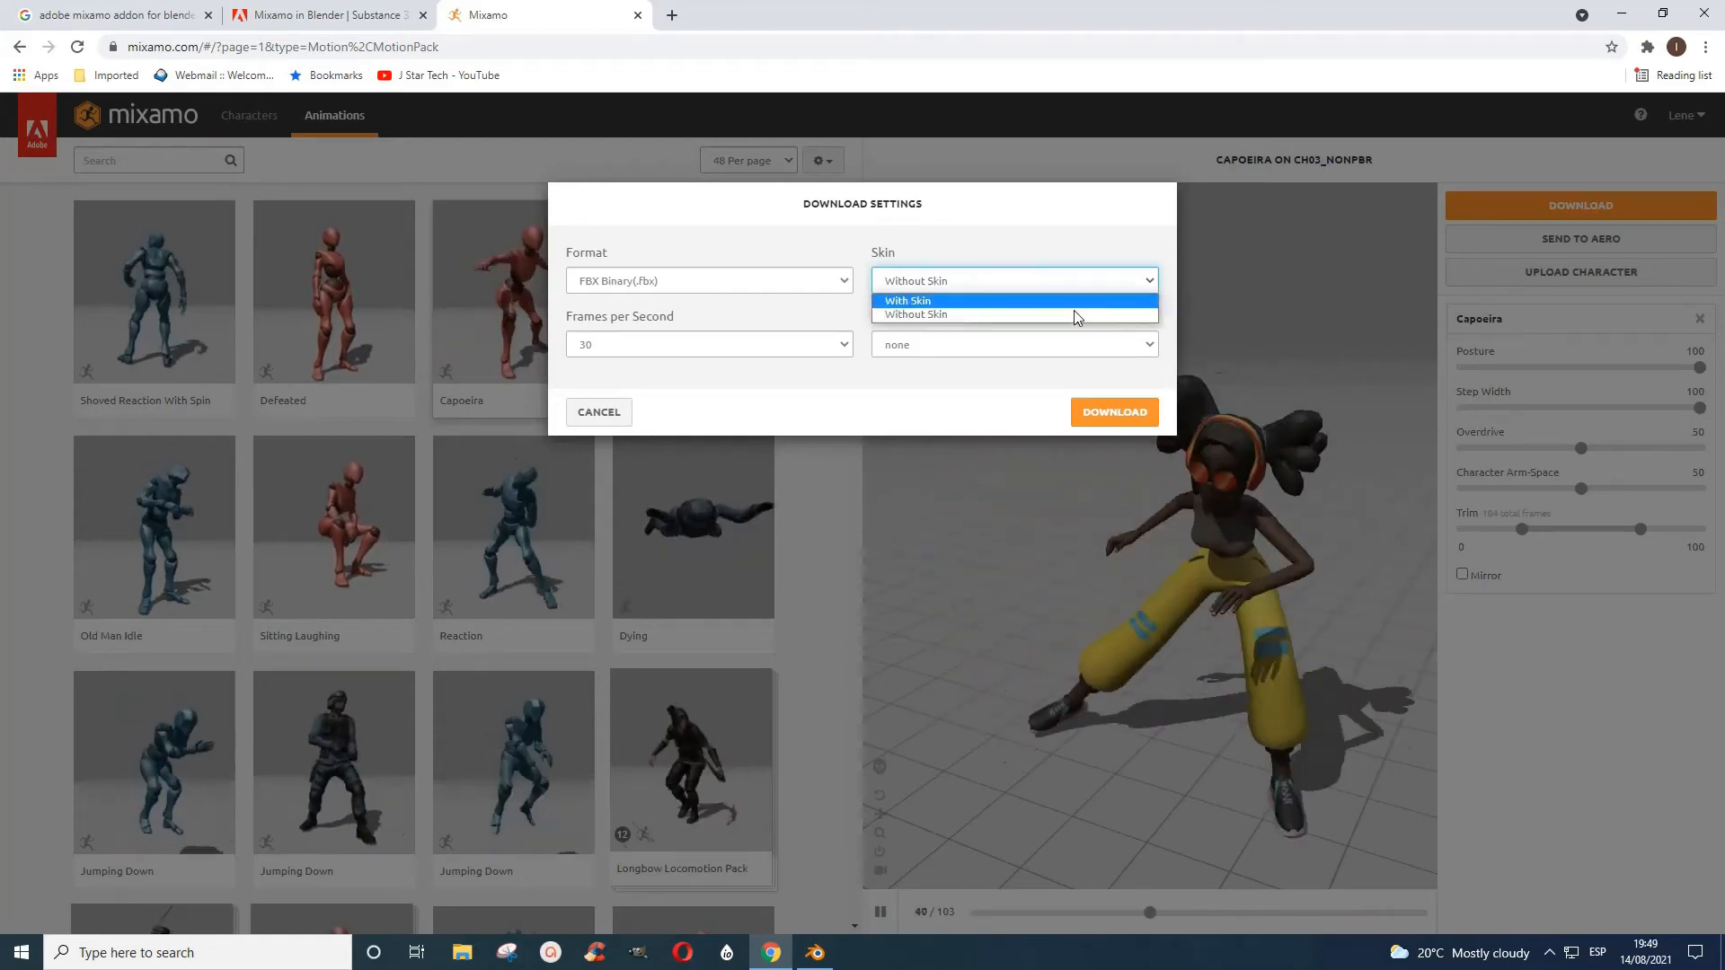
left_click(960, 301)
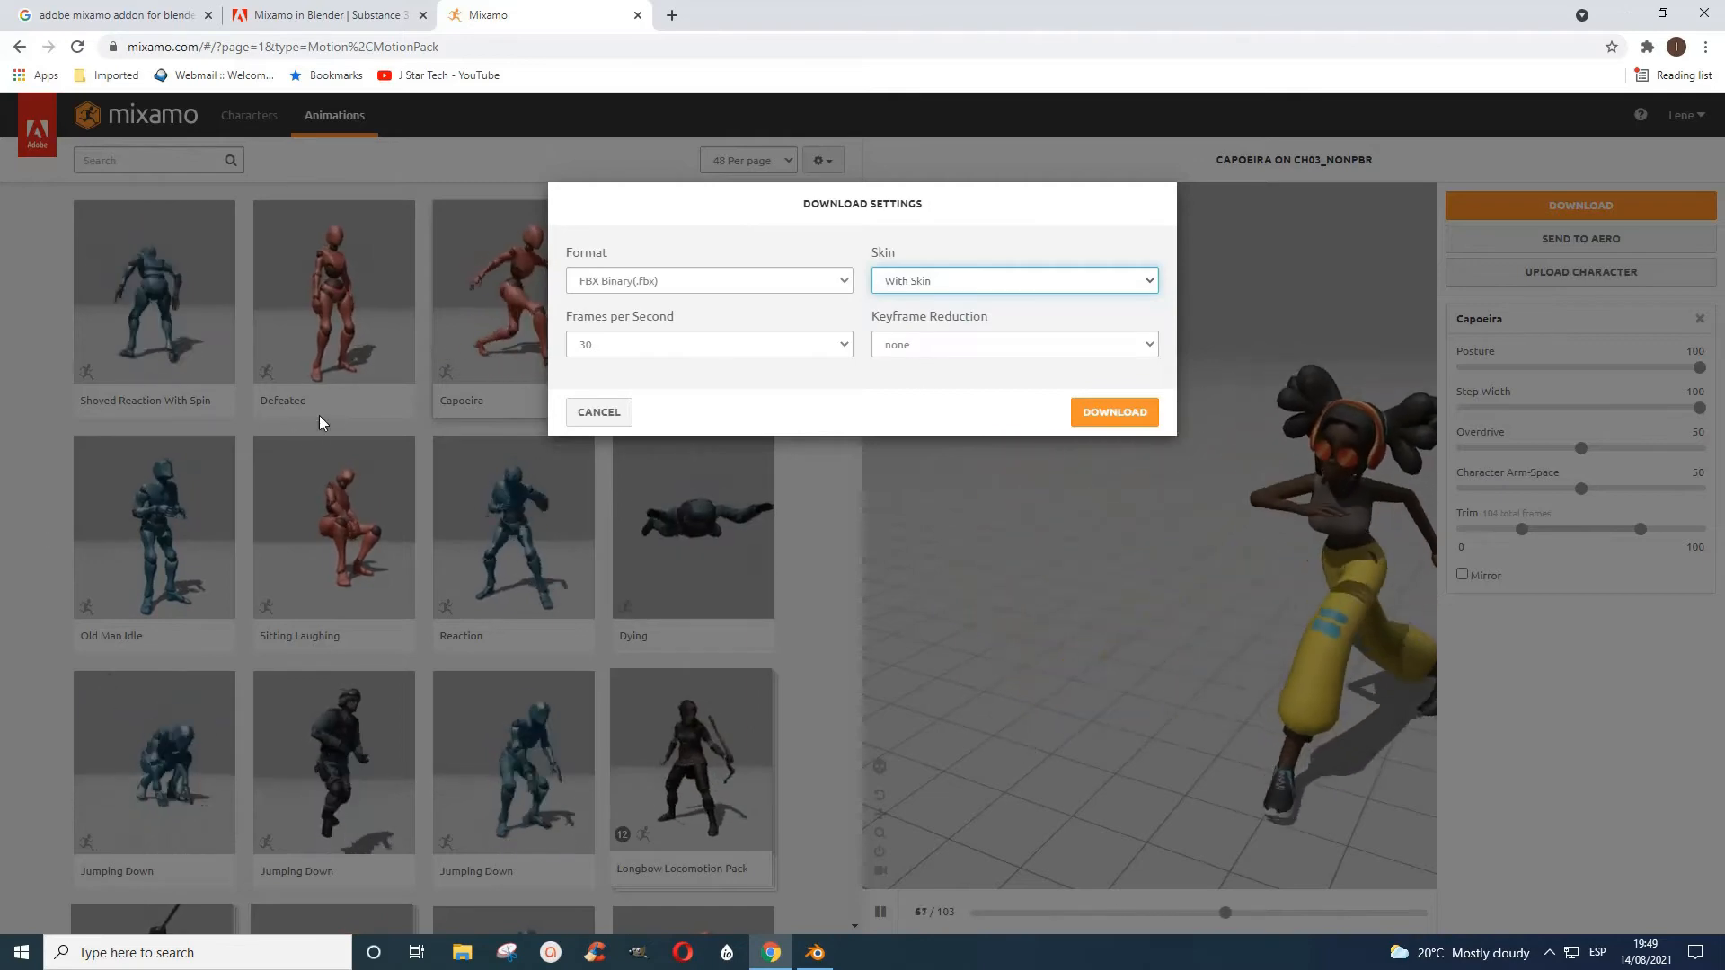
left_click(596, 412)
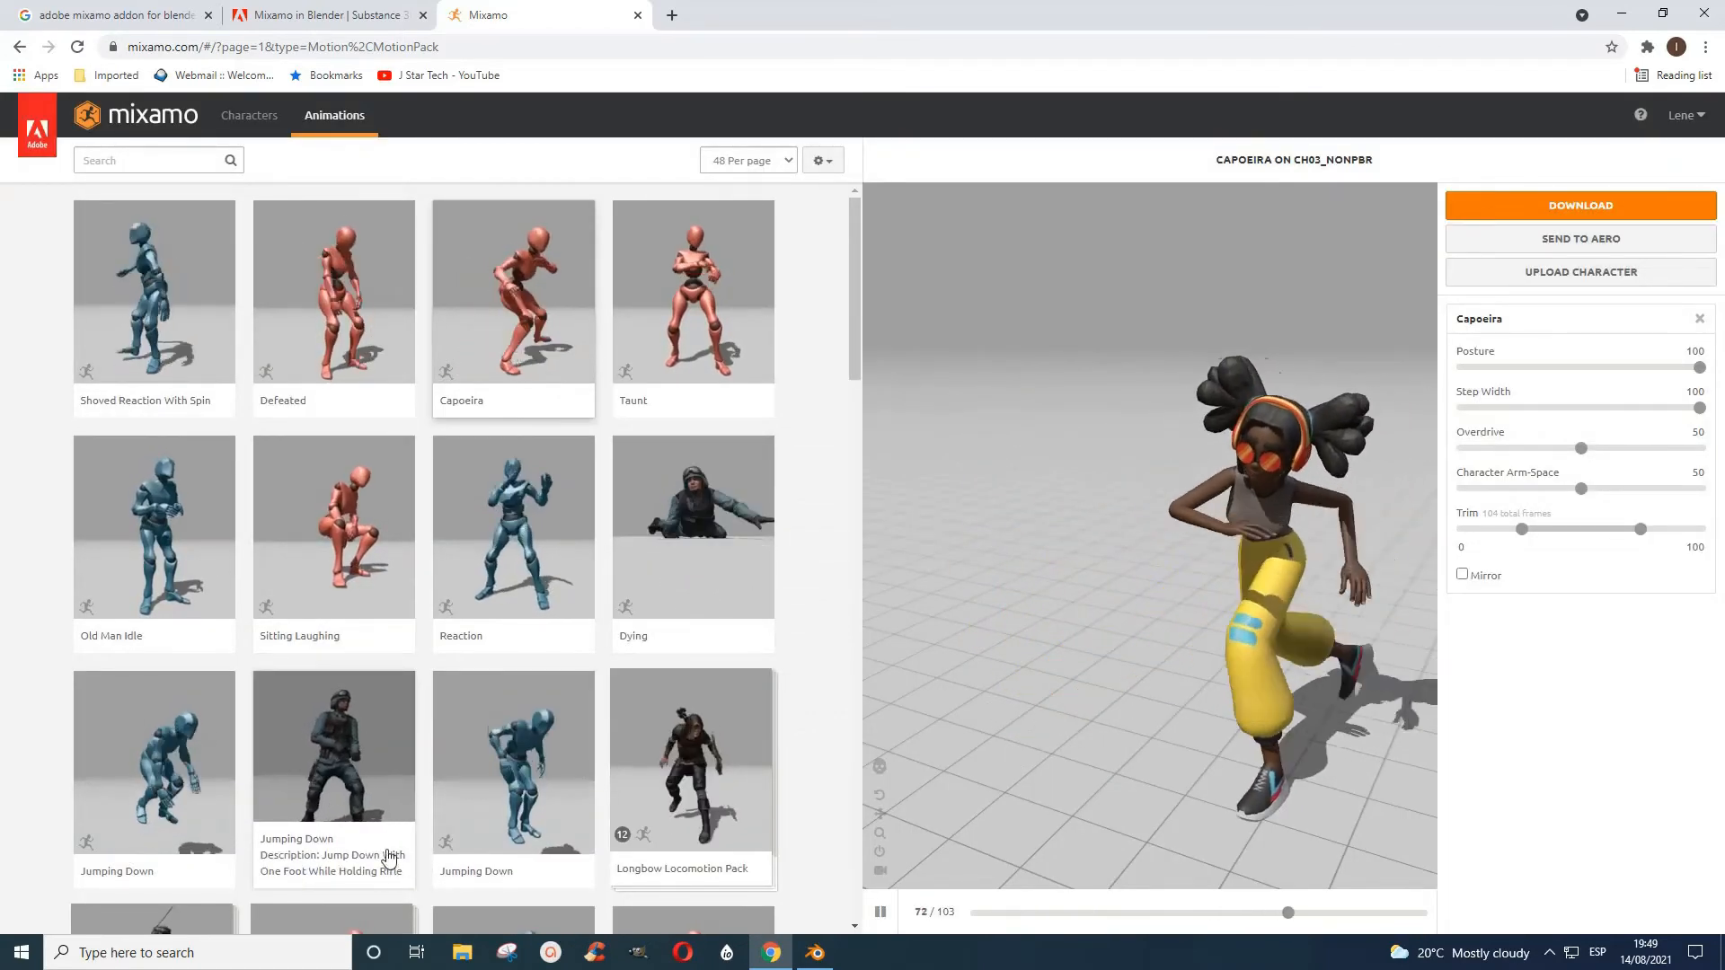
Browse the remaining animations down to the end of the first library page
scroll(669, 633, "down", 20)
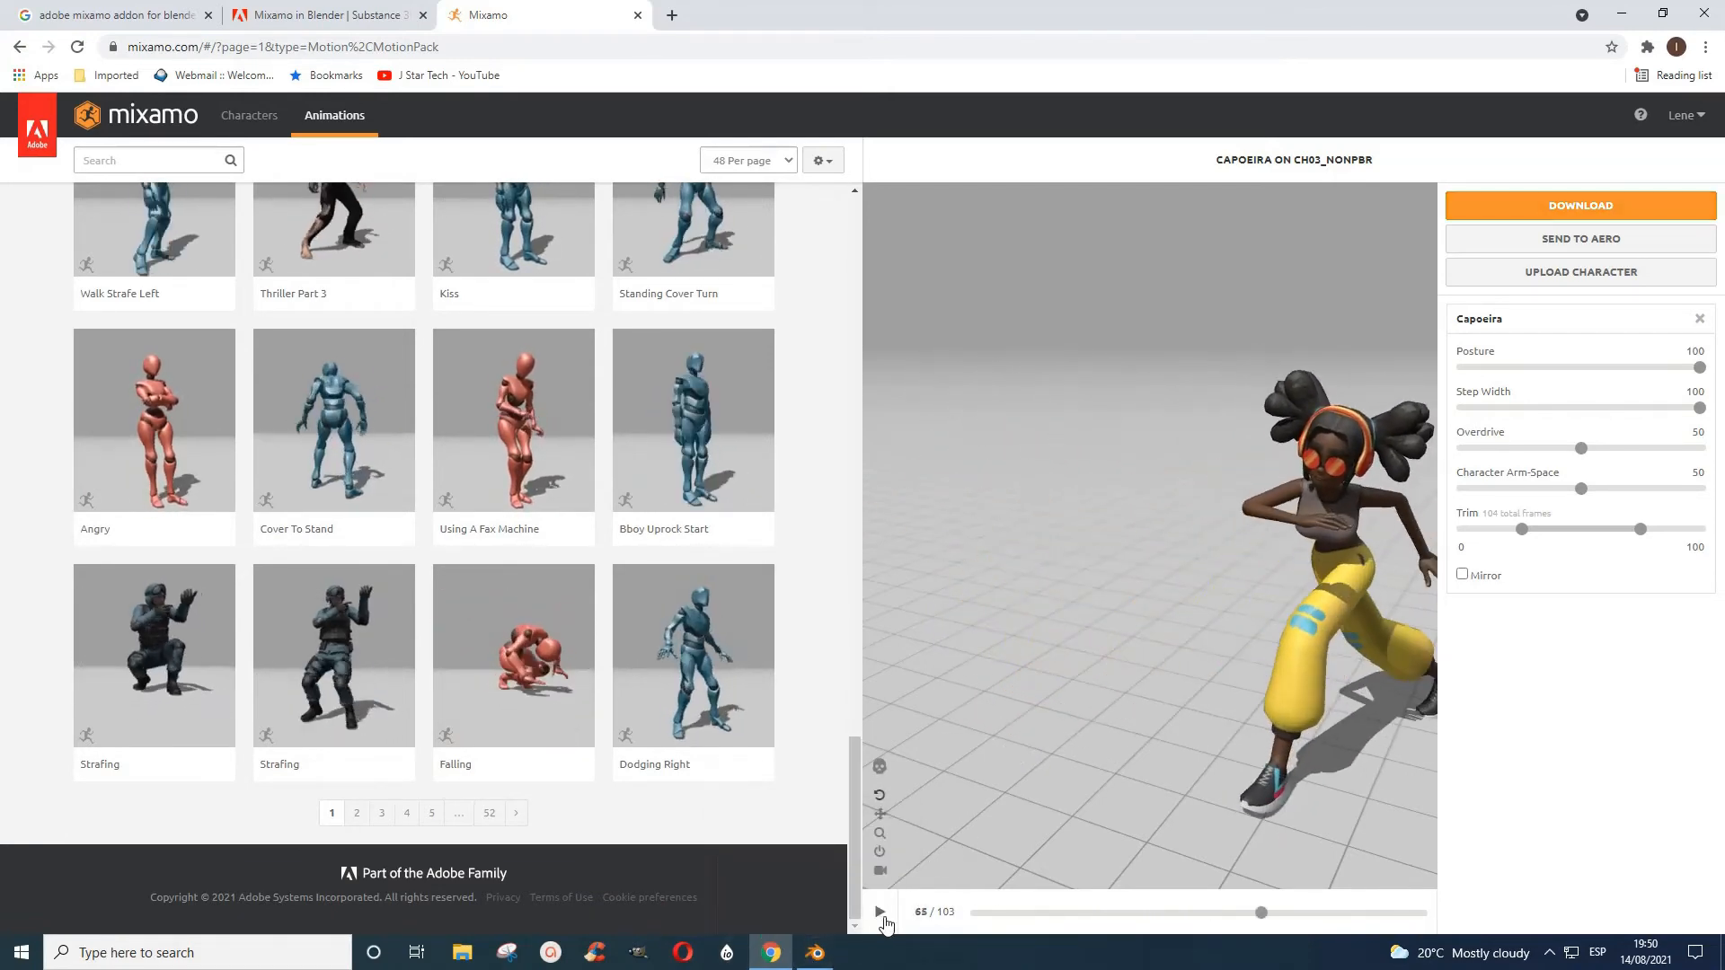
Switch to Blender and import the character file Ch03_nonPBR.fbx into the scene as FBX
left_click(816, 954)
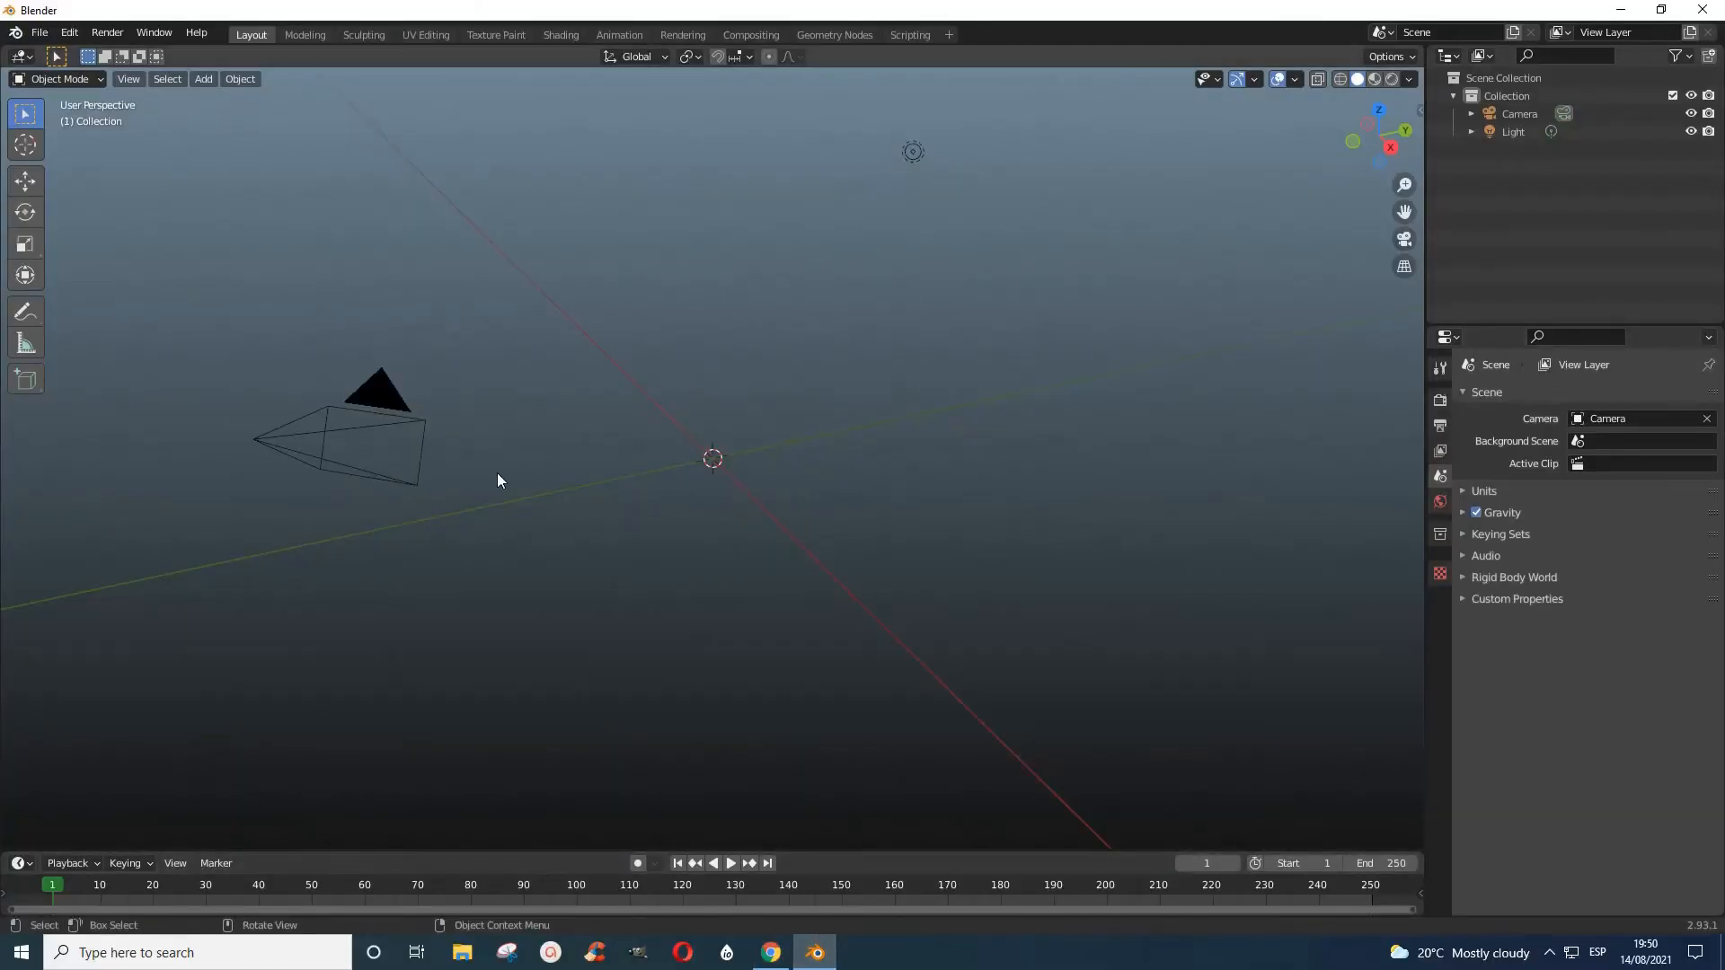
left_click(38, 33)
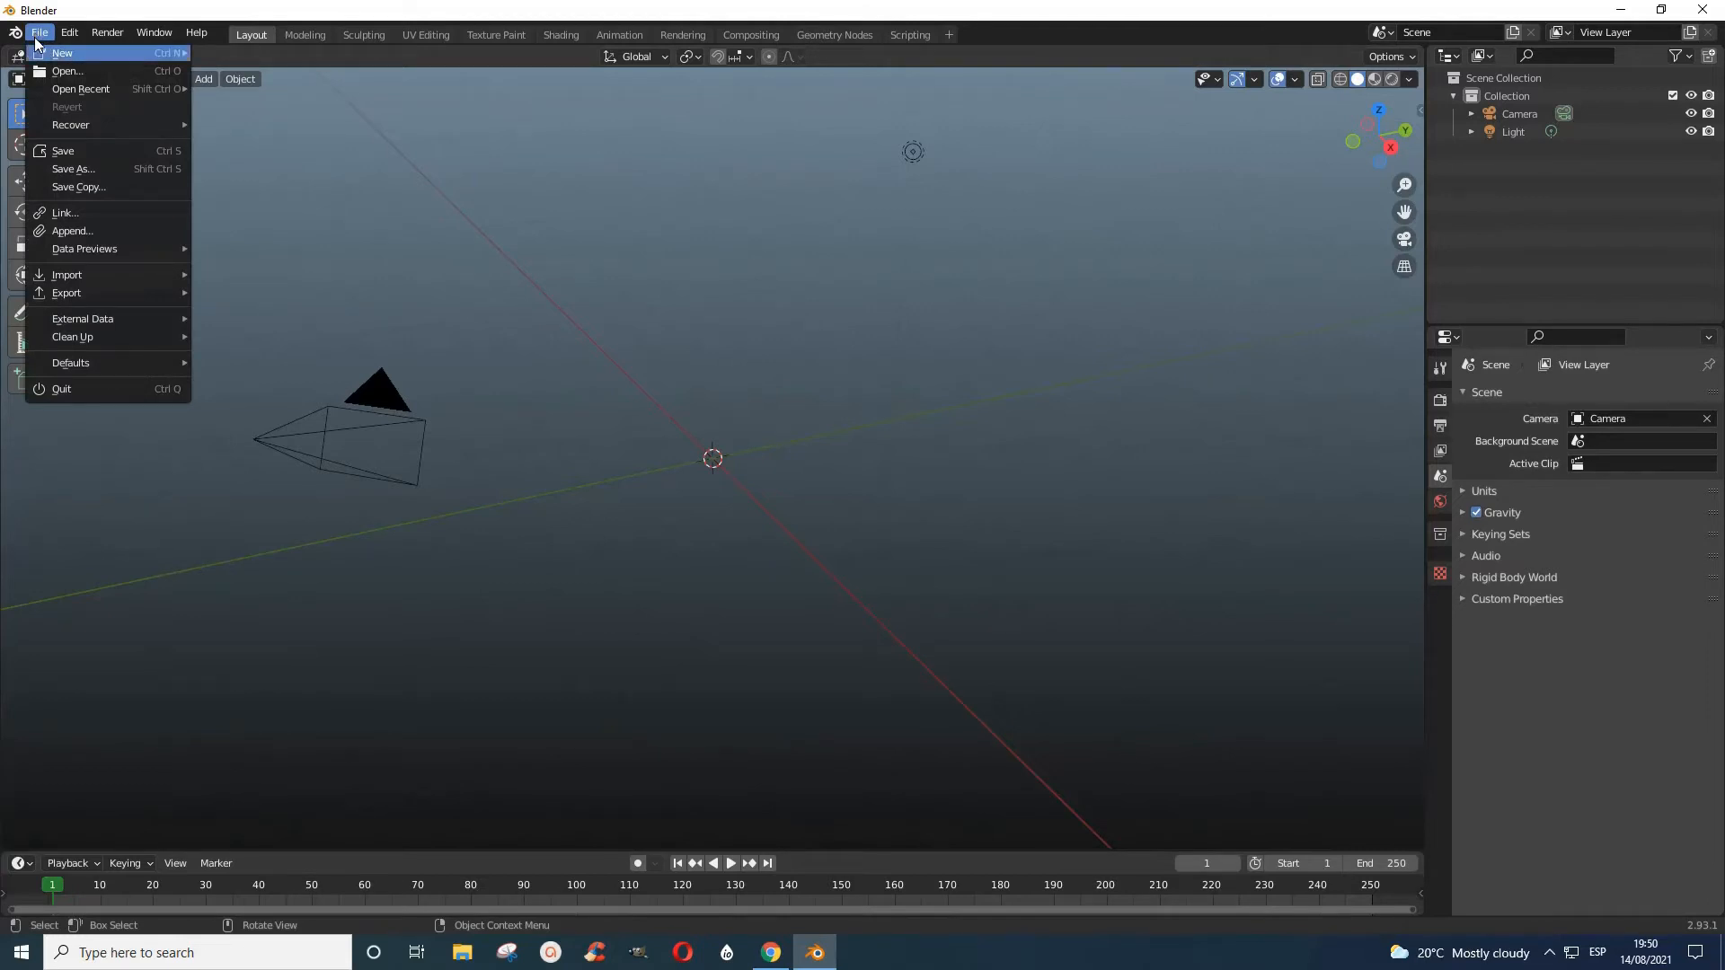
mouse_move(101, 305)
mouse_move(97, 274)
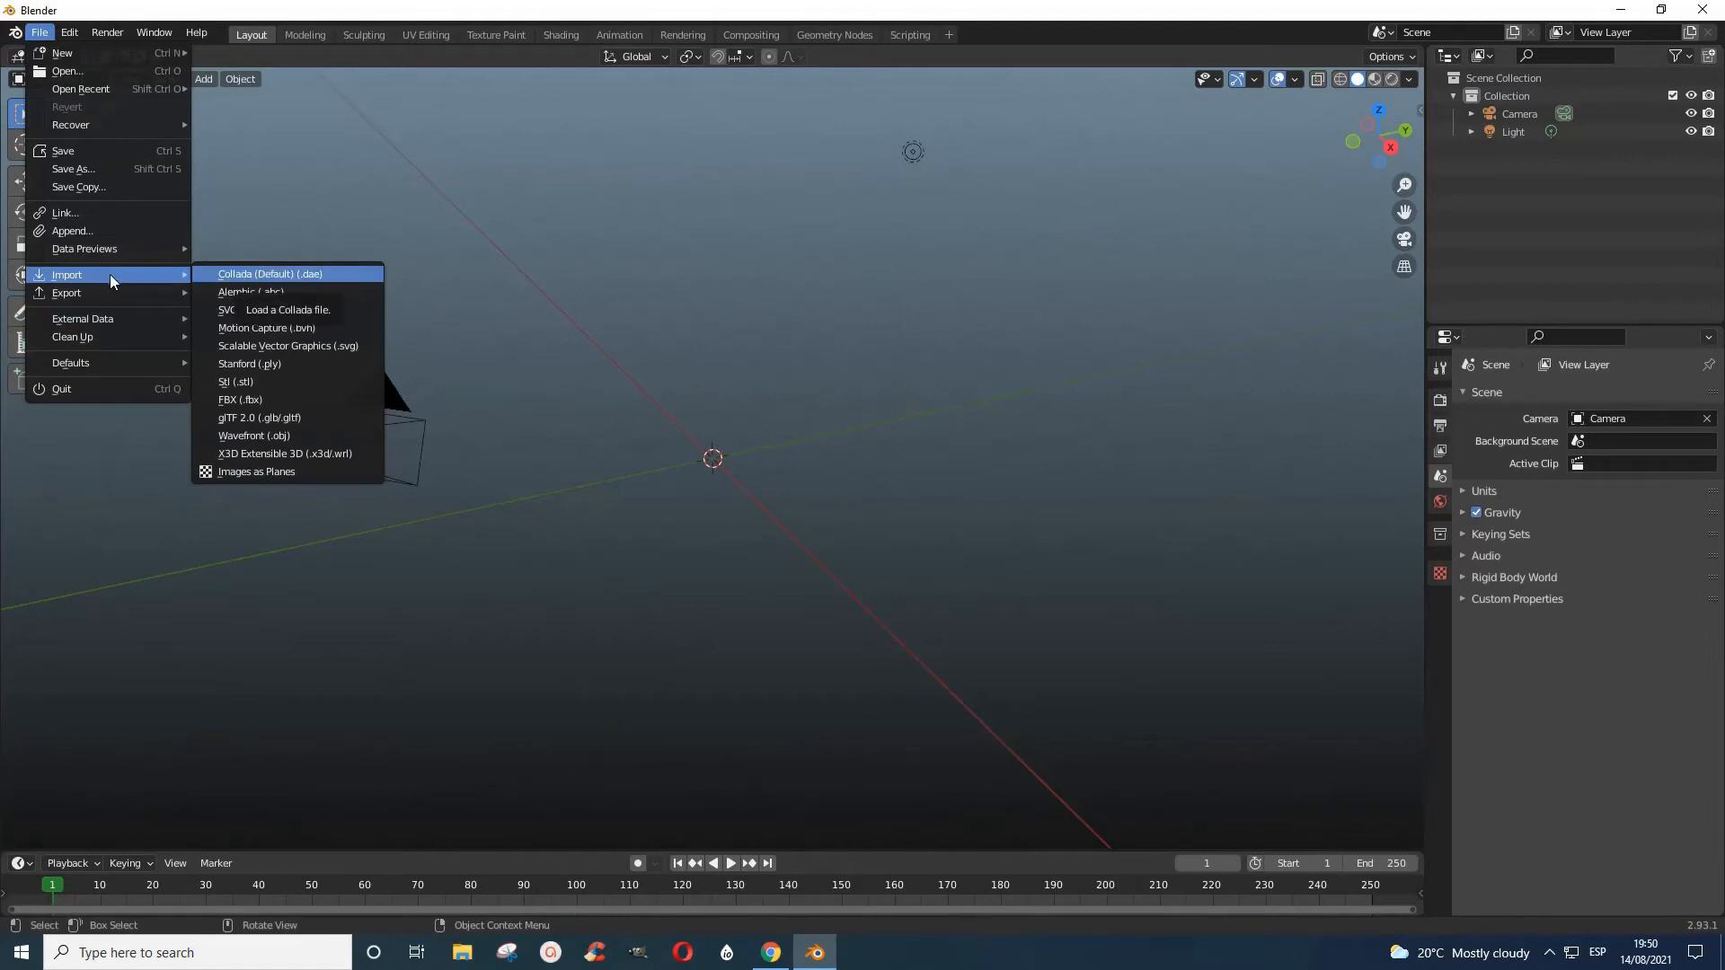
left_click(244, 405)
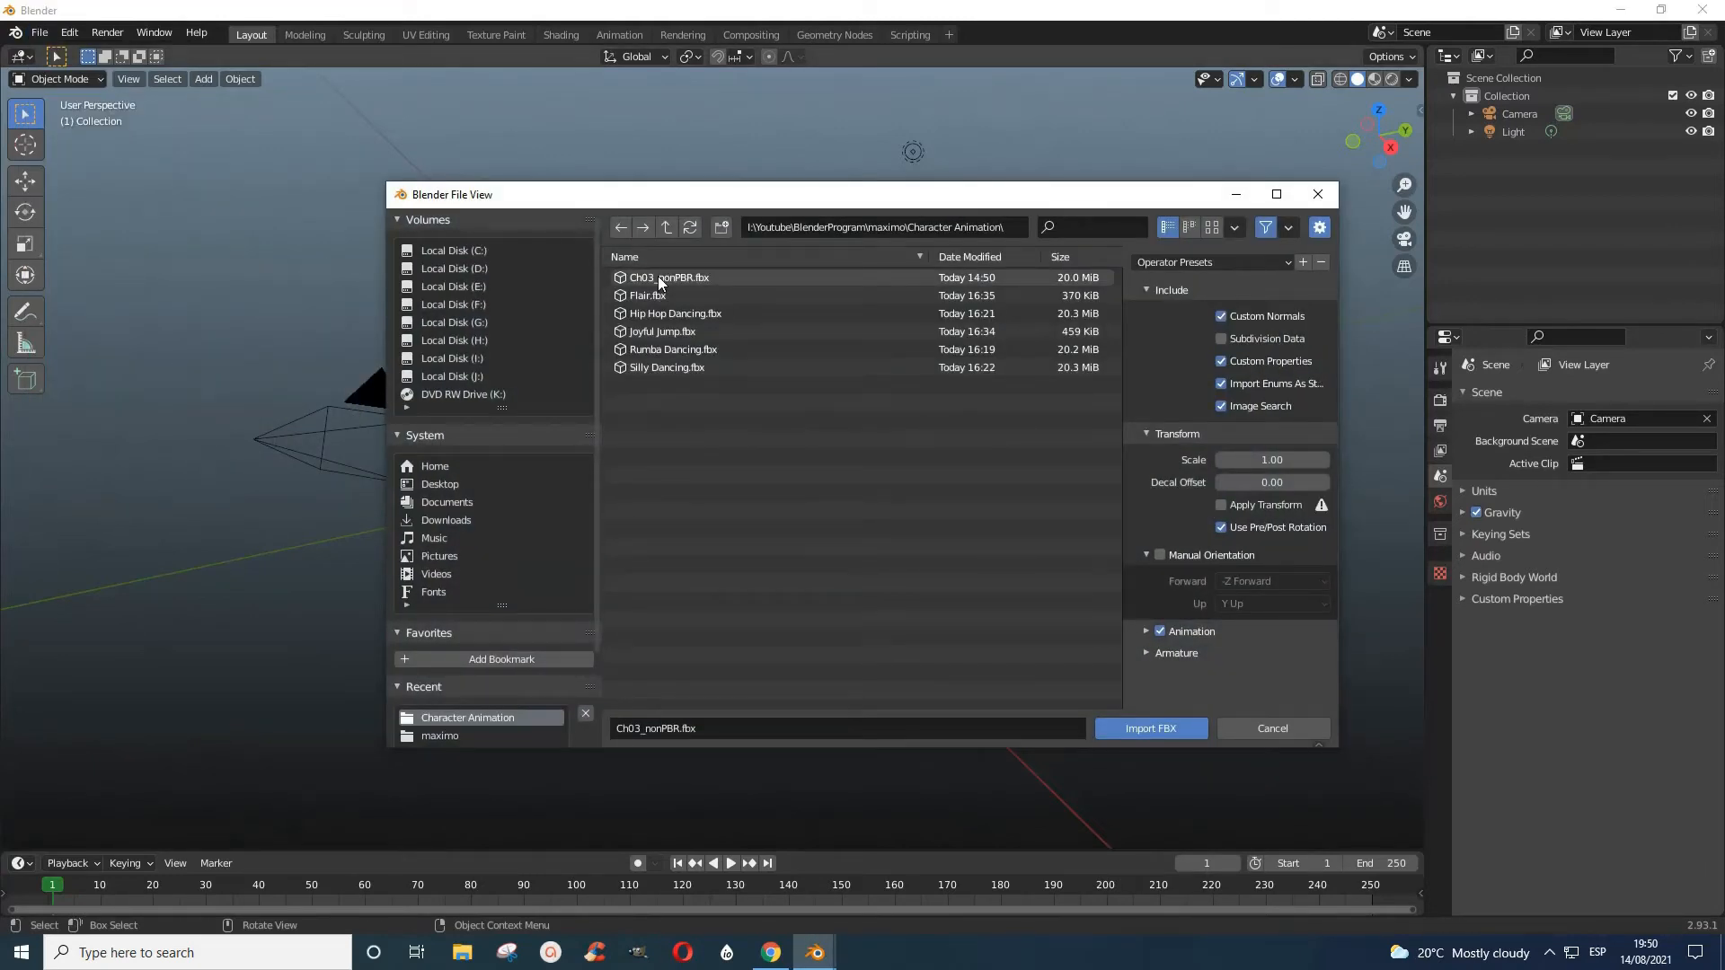
left_click(659, 279)
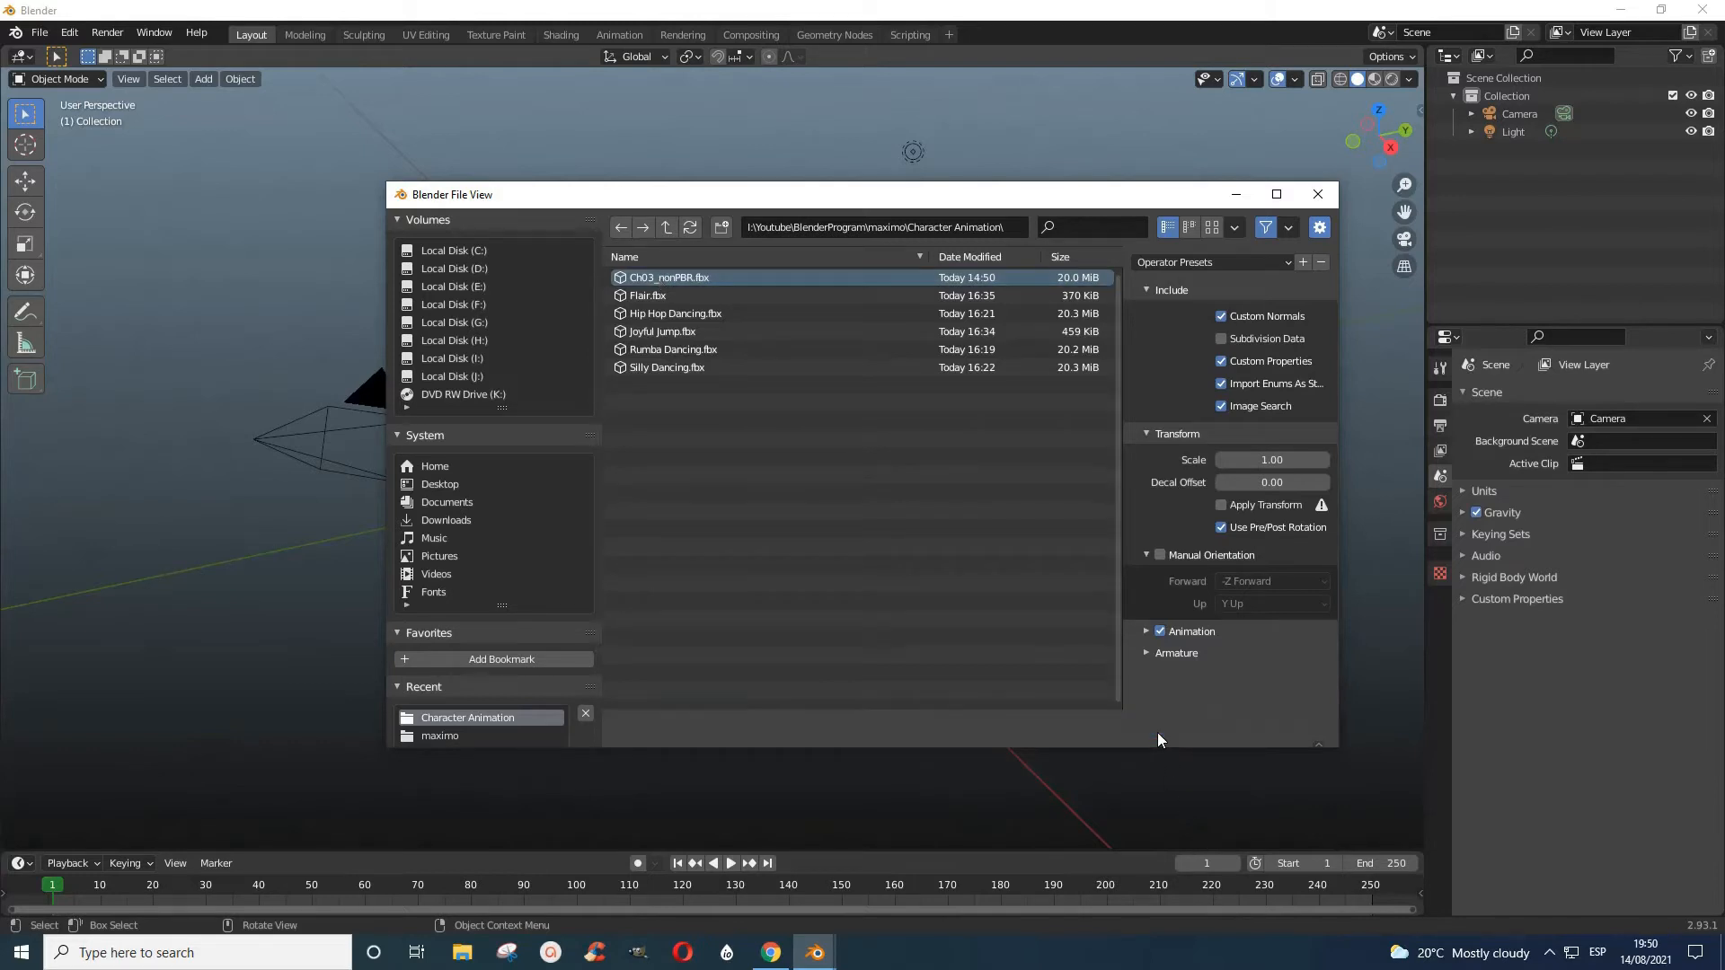
left_click(1153, 728)
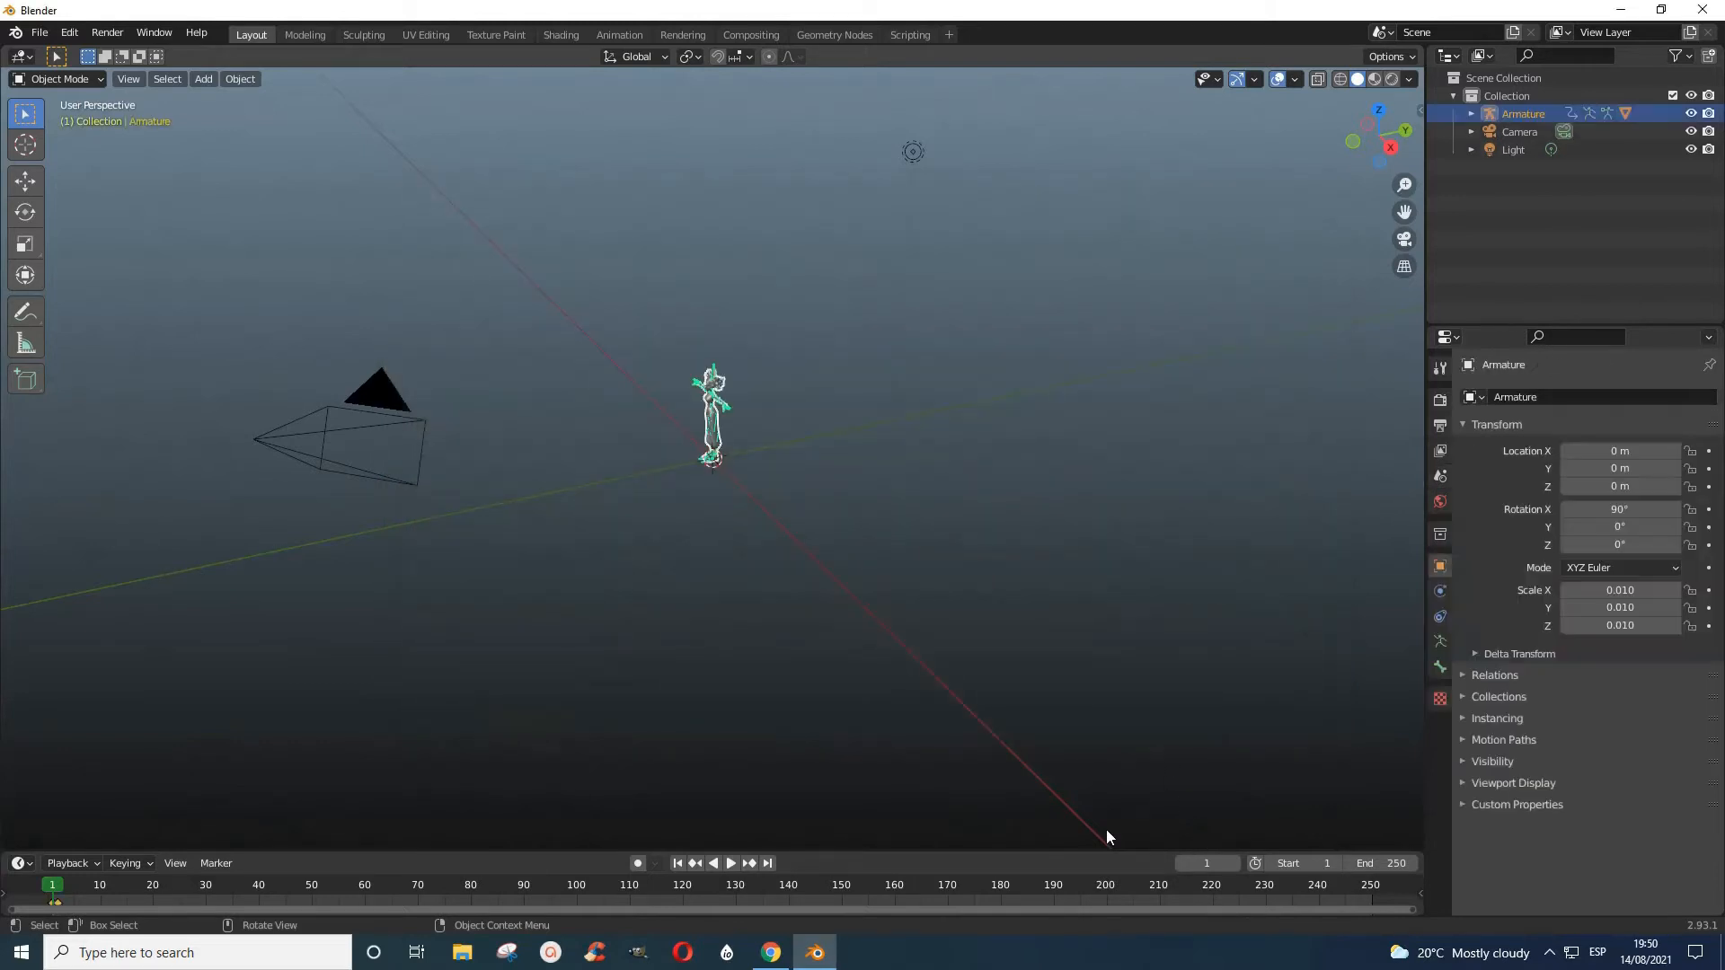
Deselect the imported character, frame it from the front and set the viewport shading to Rendered
scroll(882, 488, "up", 5)
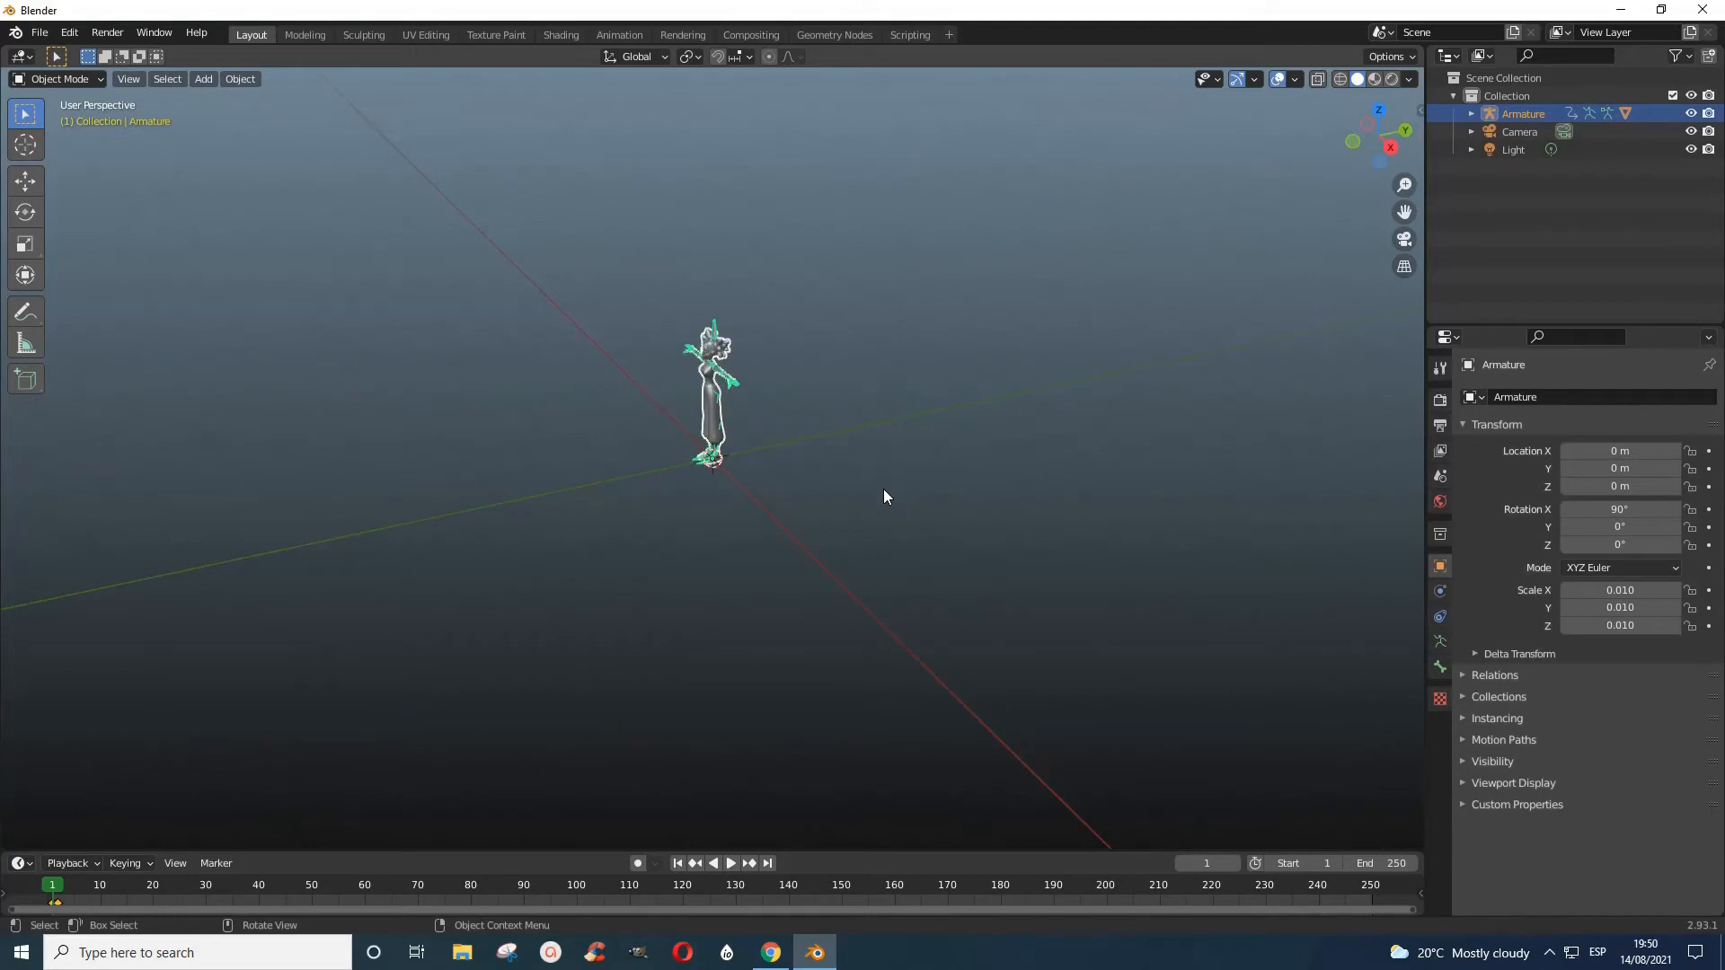
scroll(1035, 576, "up", 1)
scroll(1034, 576, "up", 1)
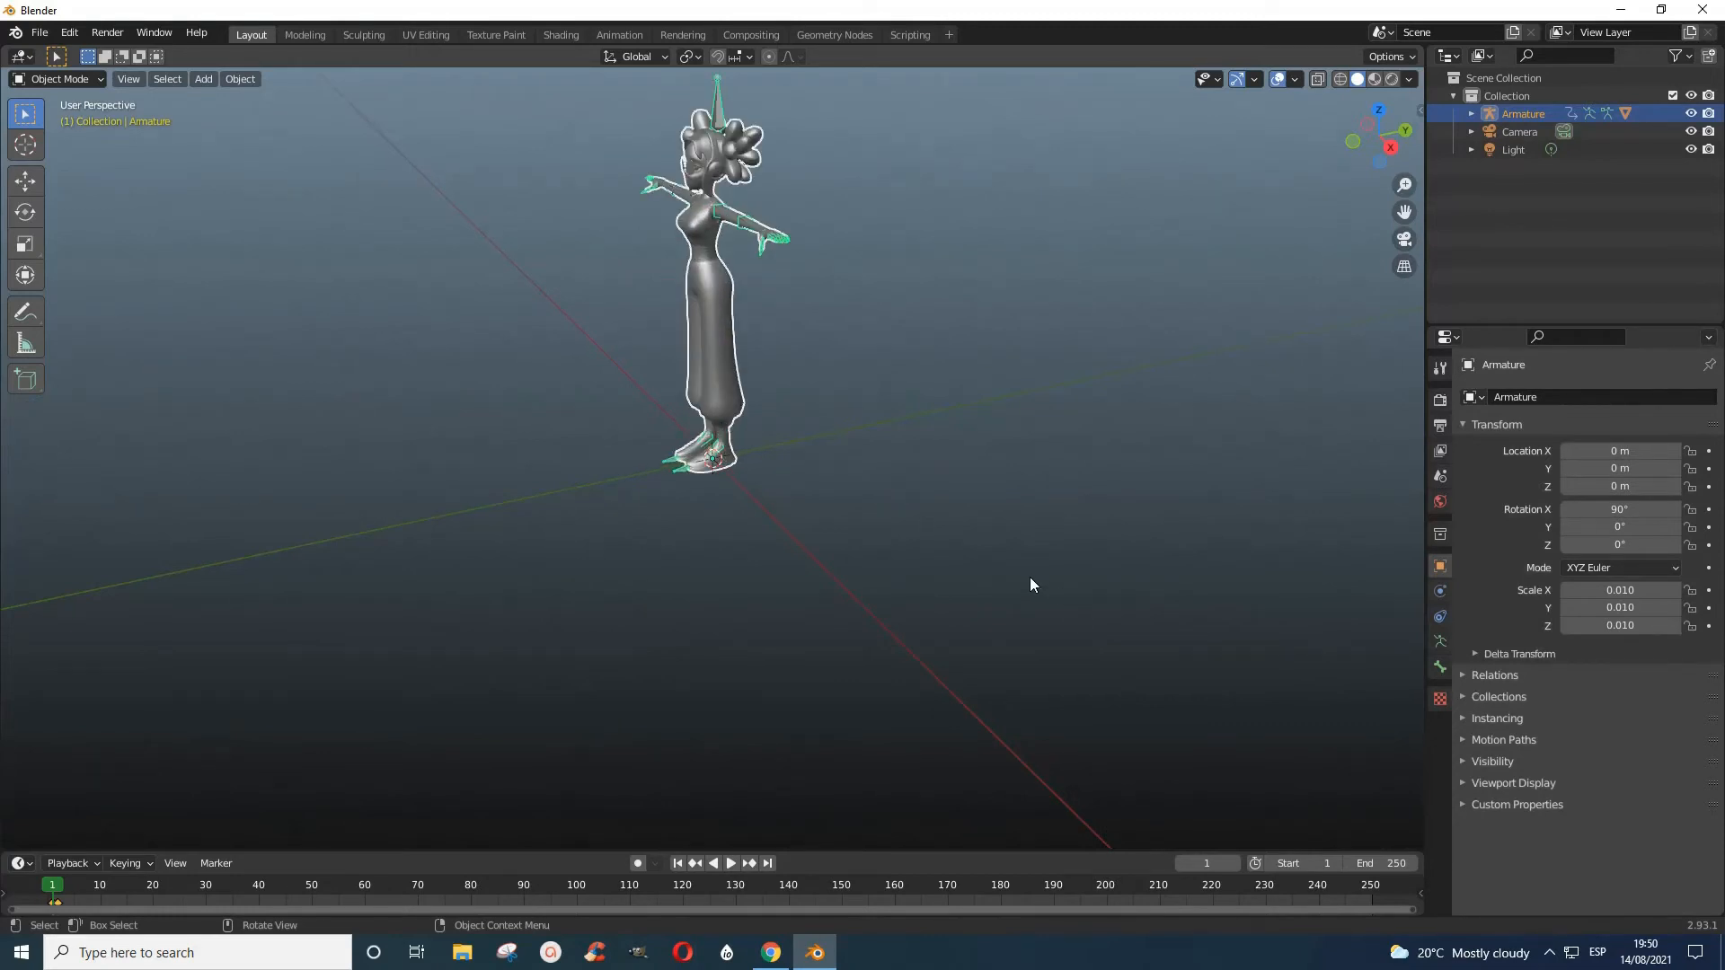
left_click(1030, 576)
middle_click_drag(1029, 577, 1166, 547)
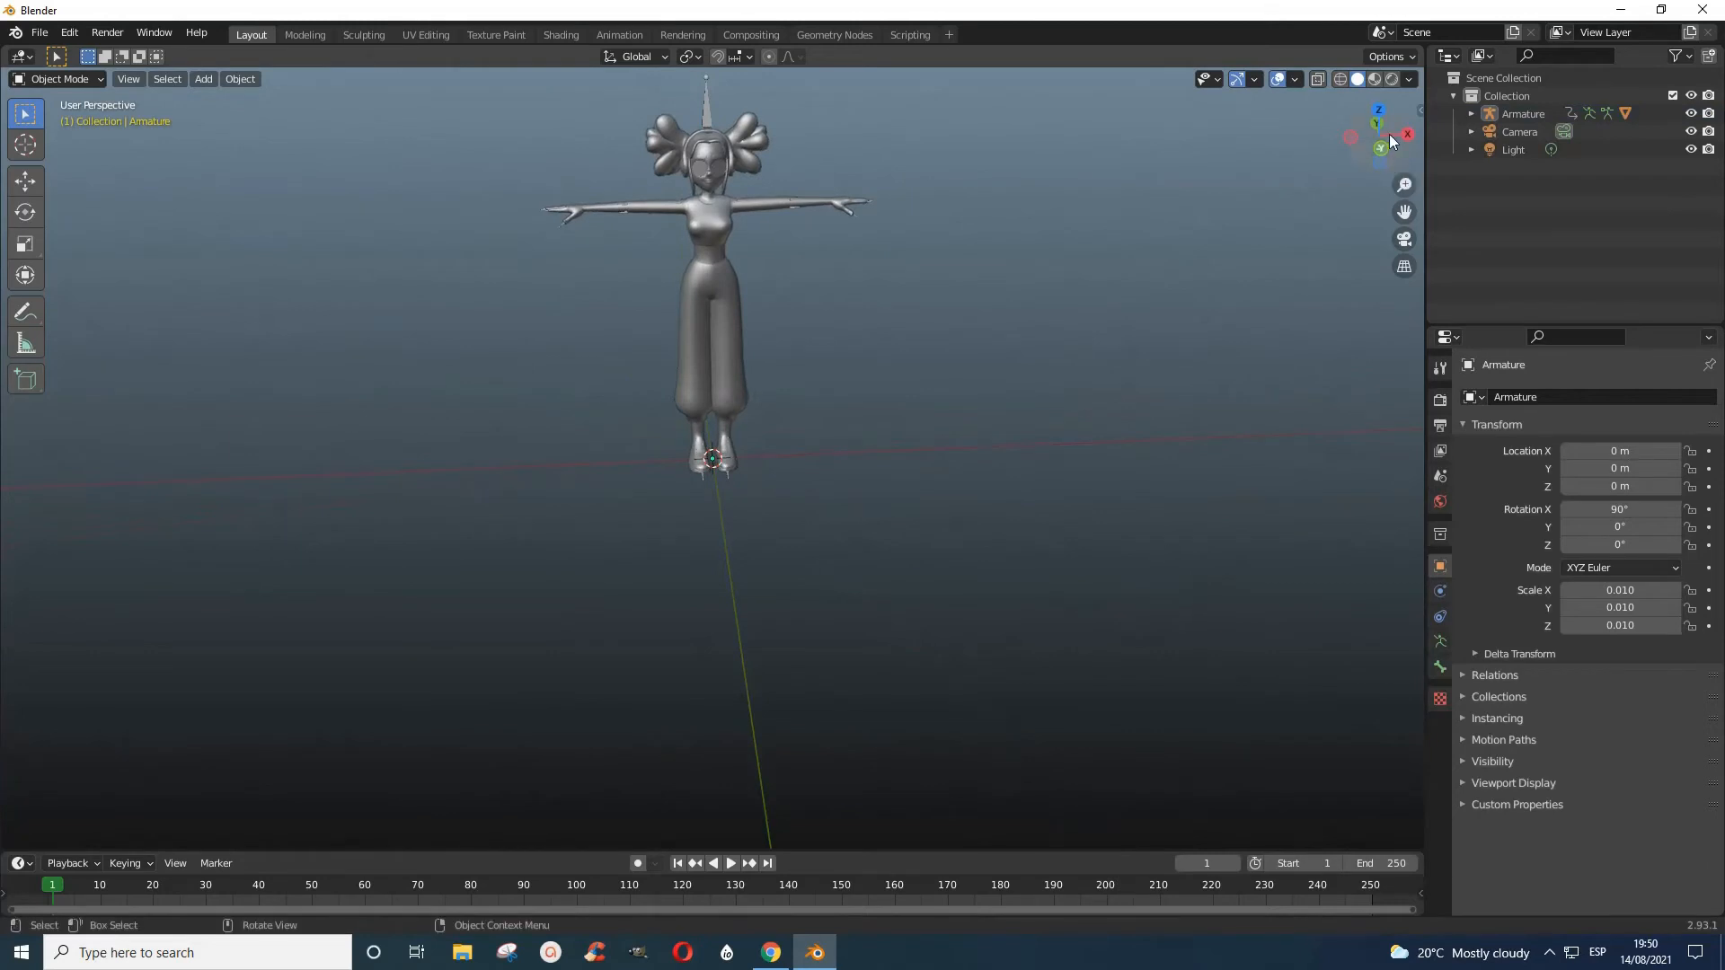
left_click(1392, 79)
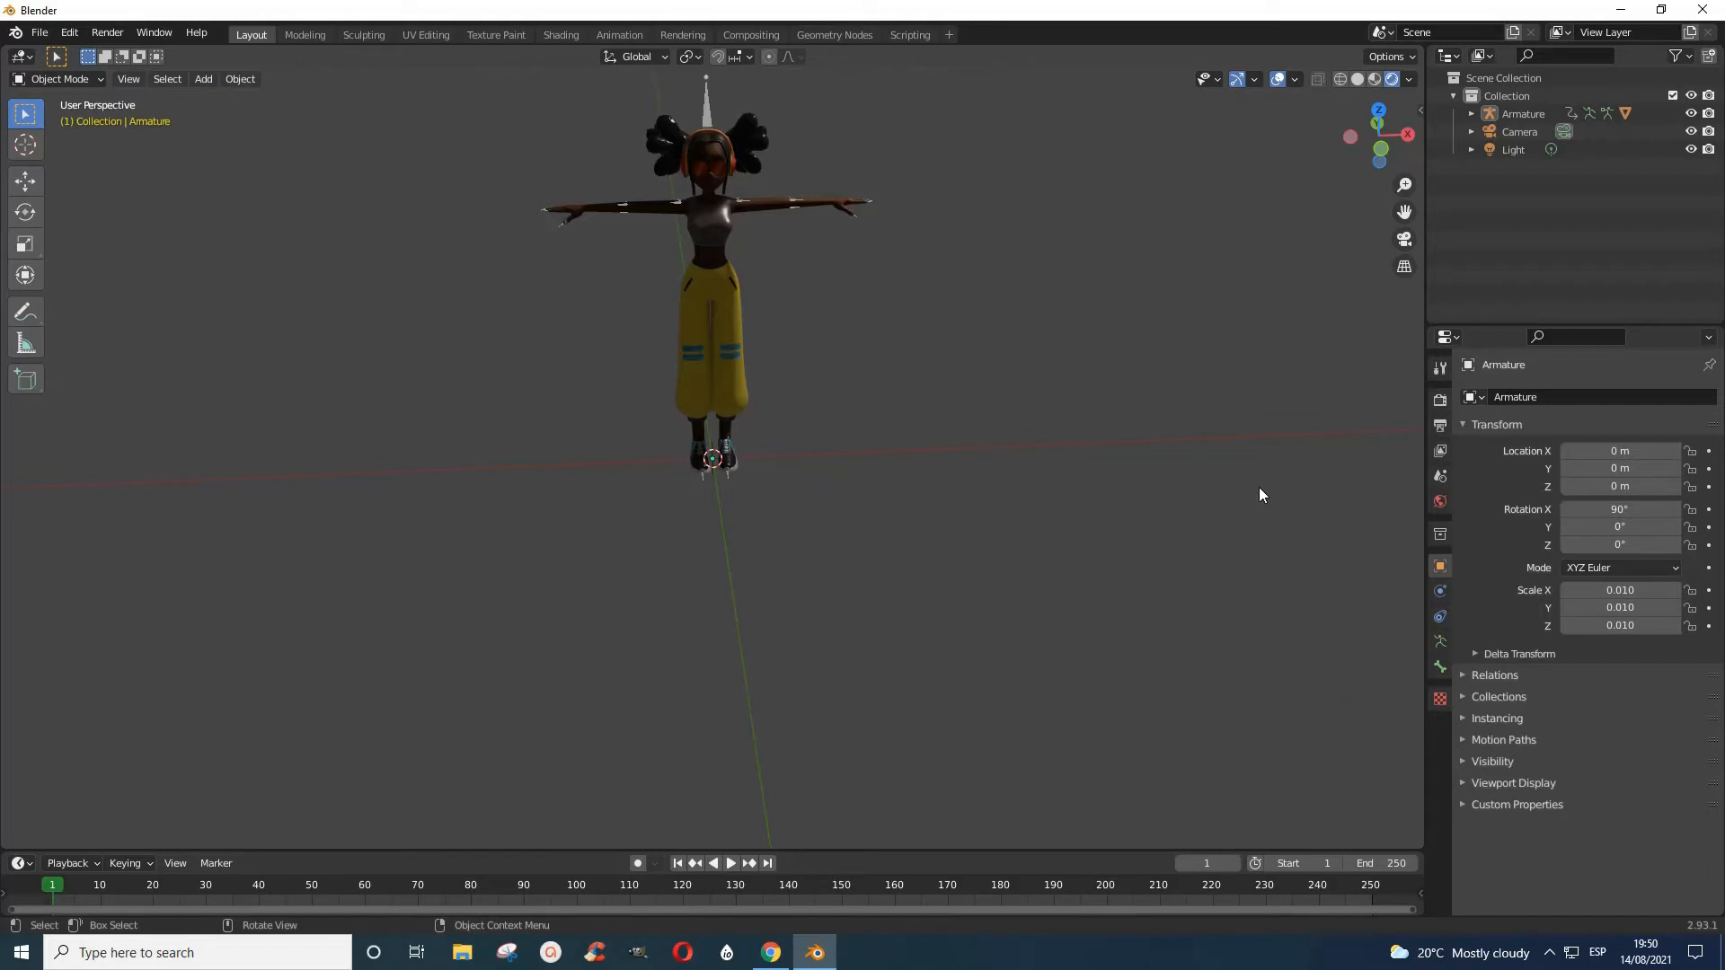
Create a Mixamo control rig from the character's armature with Apply Animation, IK Arms and IK Legs enabled
key("n")
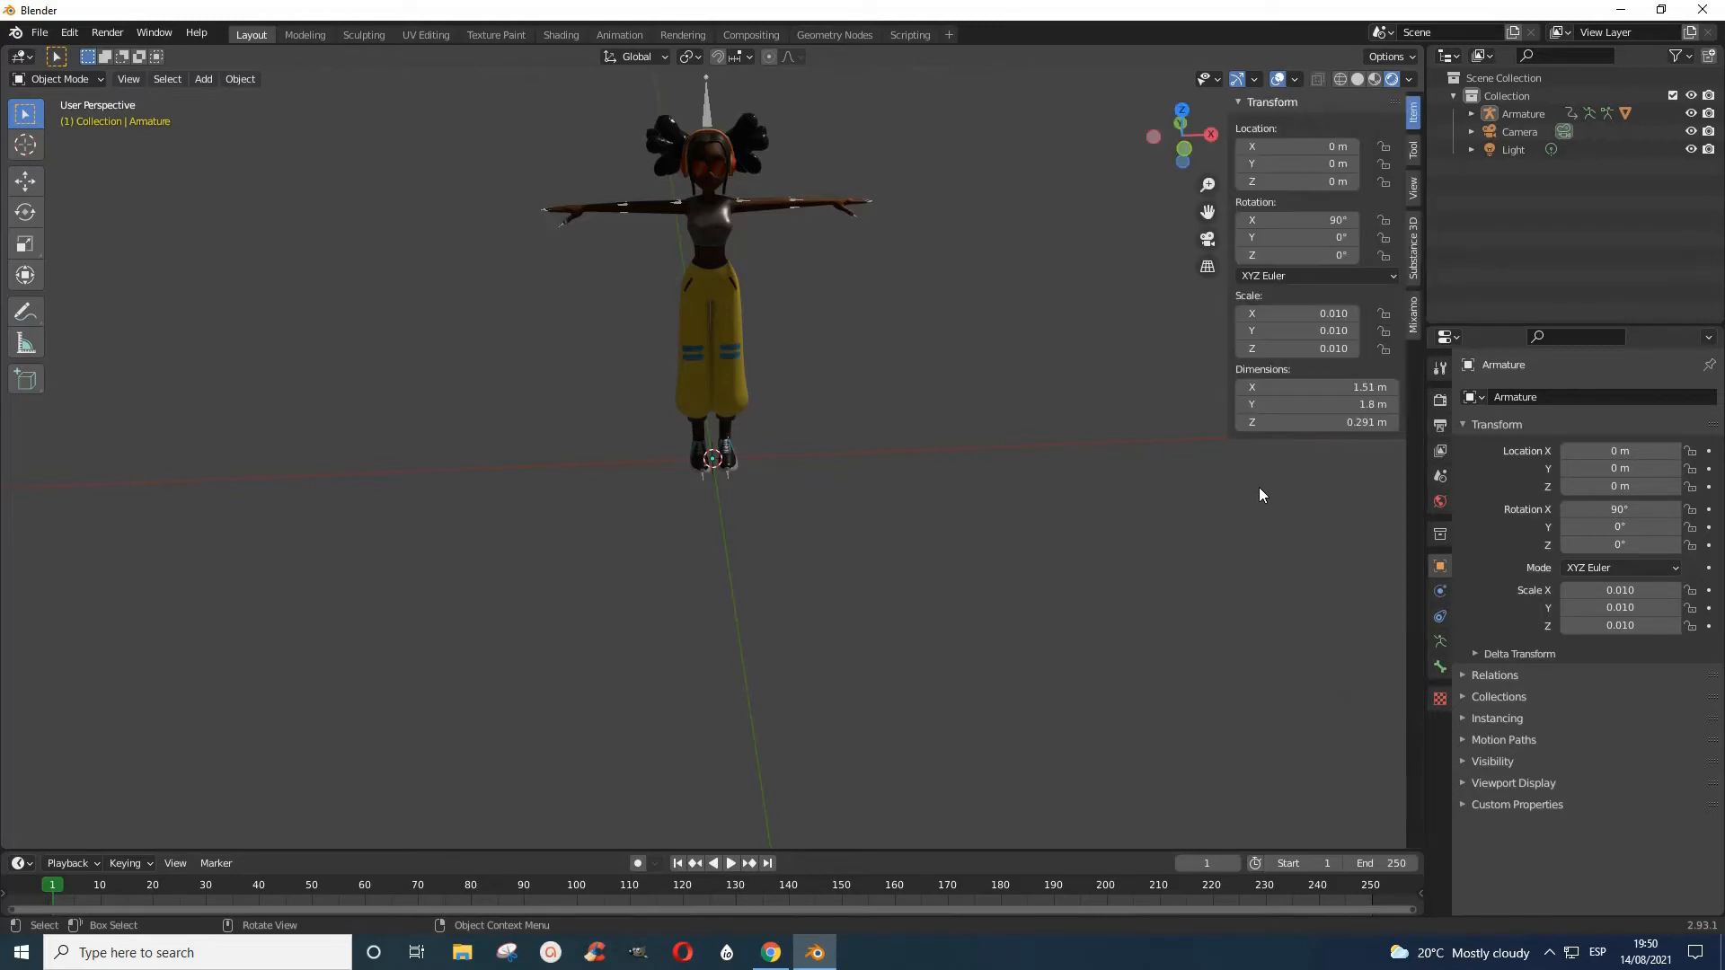
left_click(1415, 324)
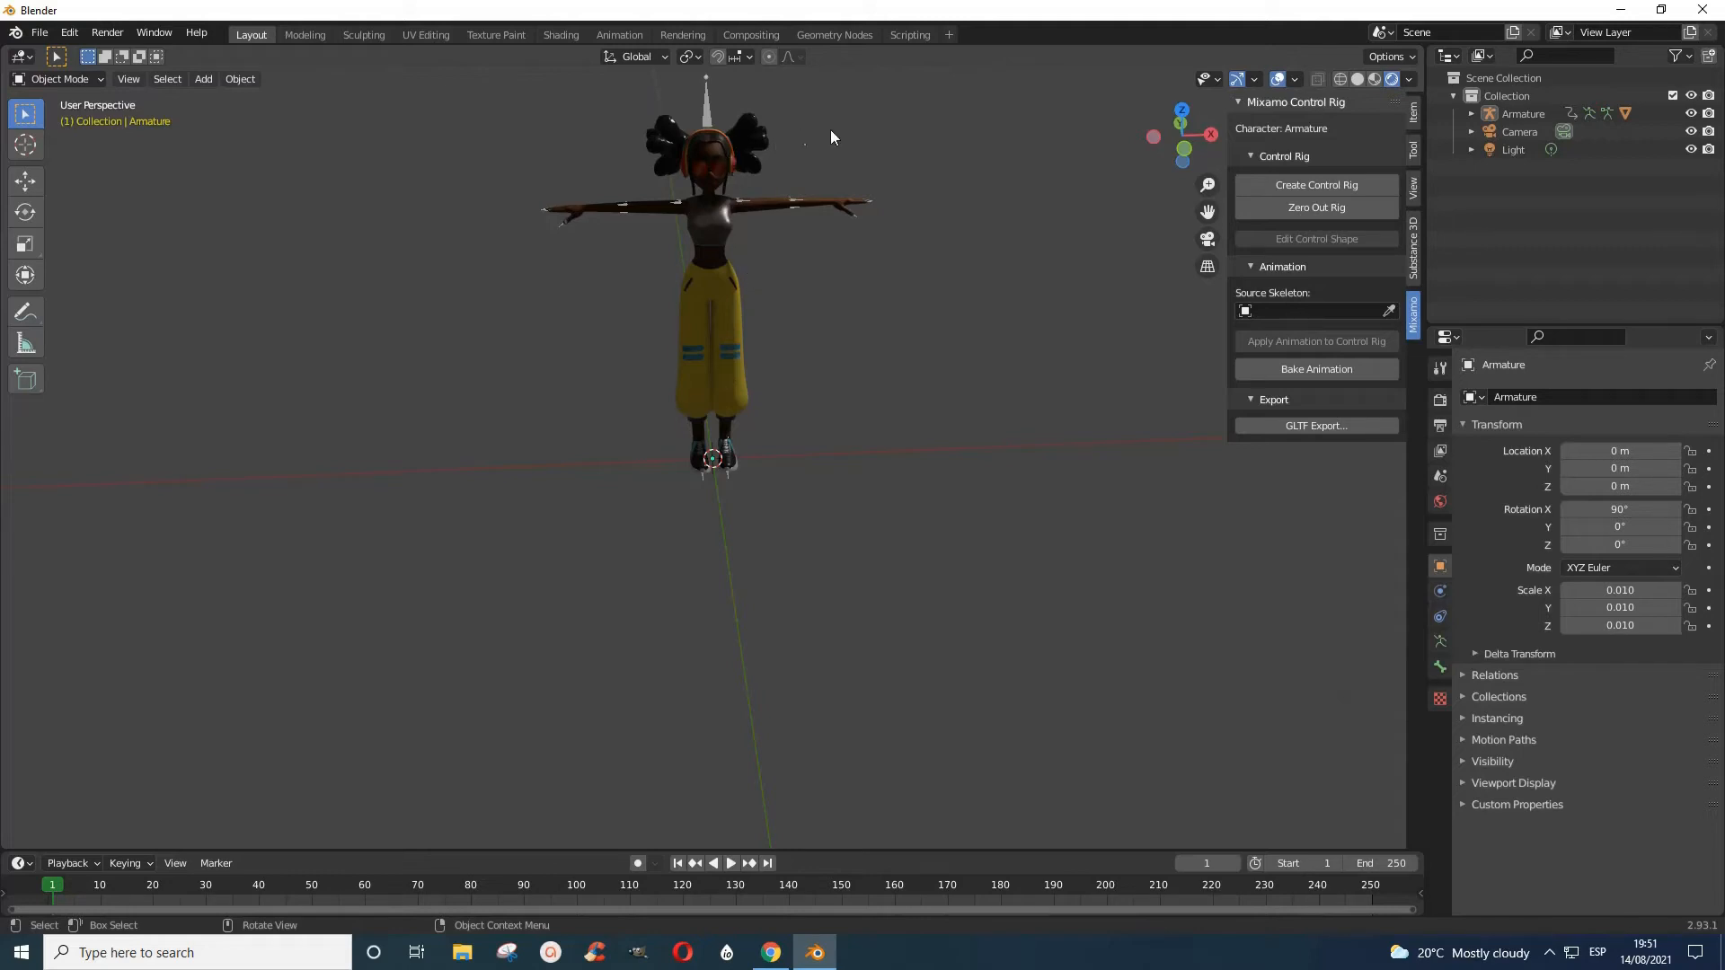
left_click(1311, 188)
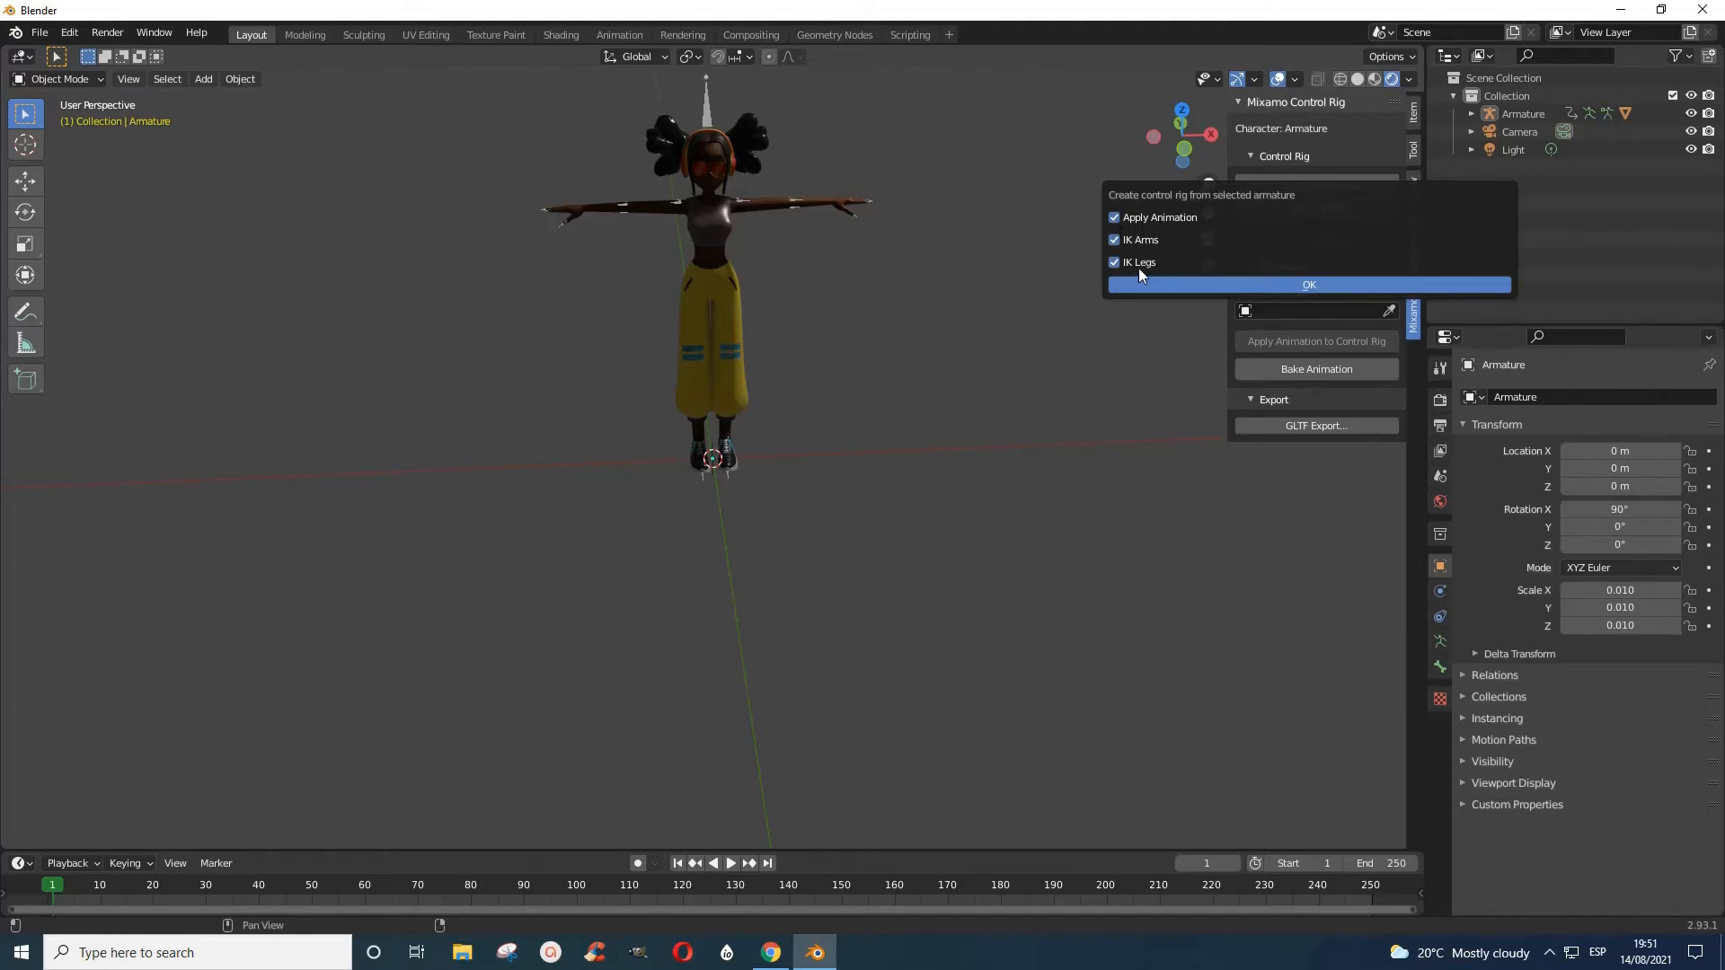
left_click(1308, 284)
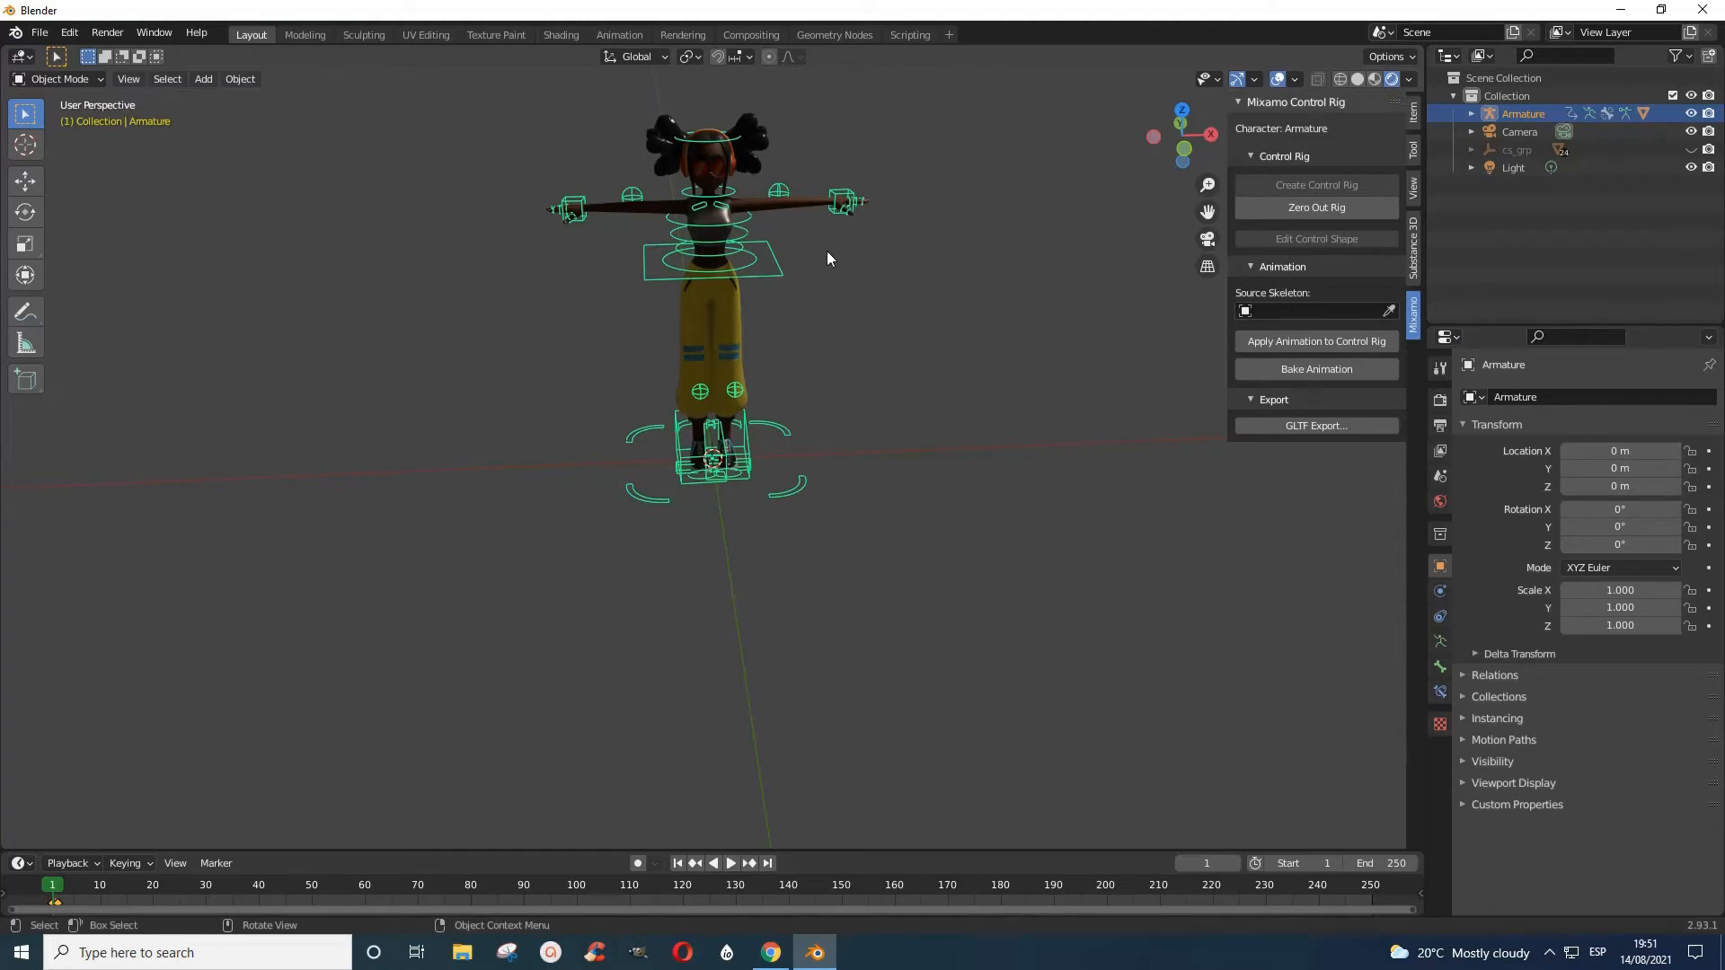
Select the character's control rig instead of its mesh and put it into Pose Mode
left_click(853, 210)
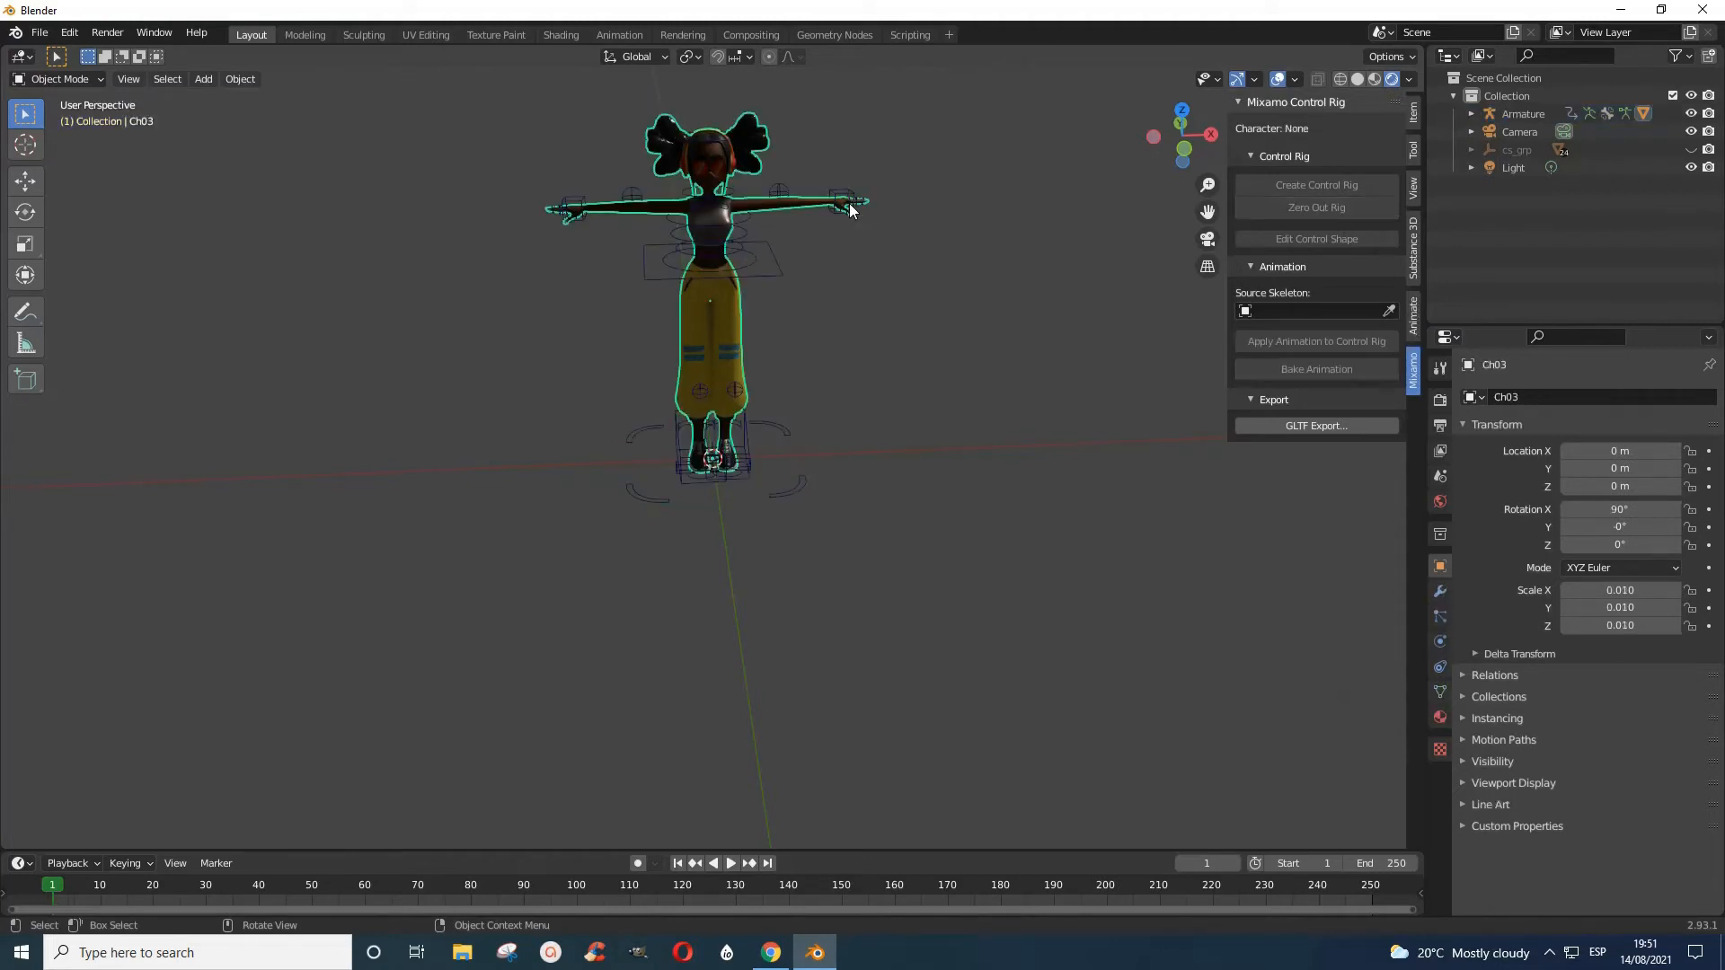
left_click(100, 82)
left_click(844, 191)
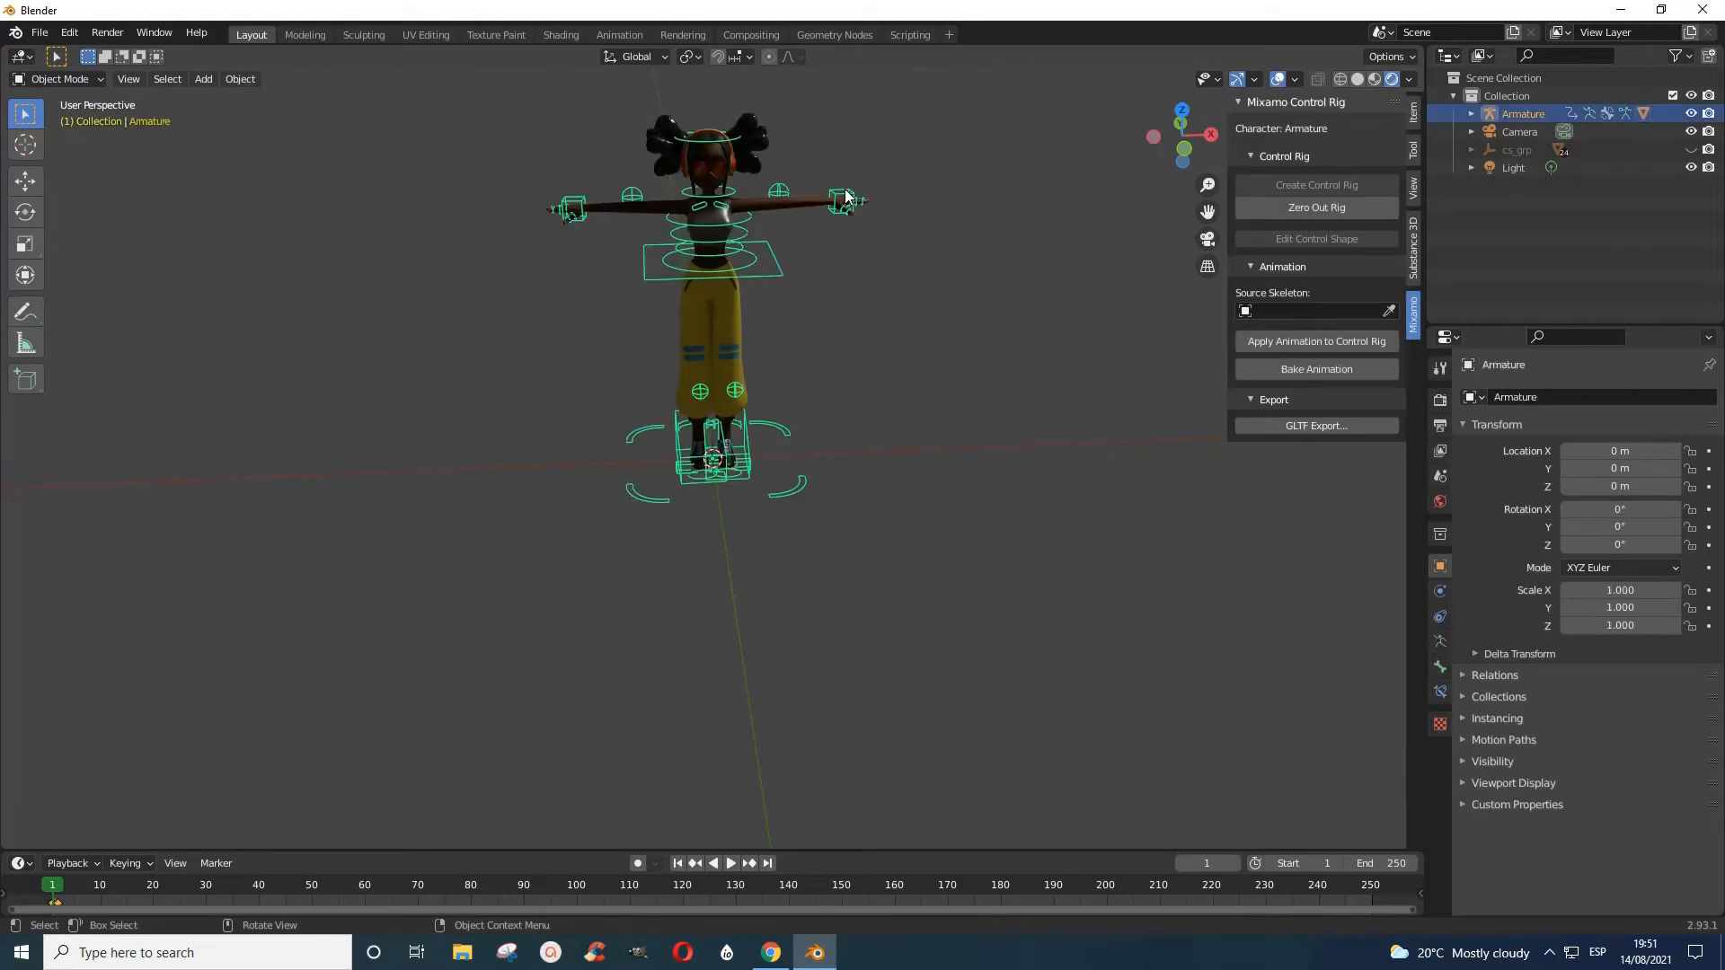
left_click(99, 75)
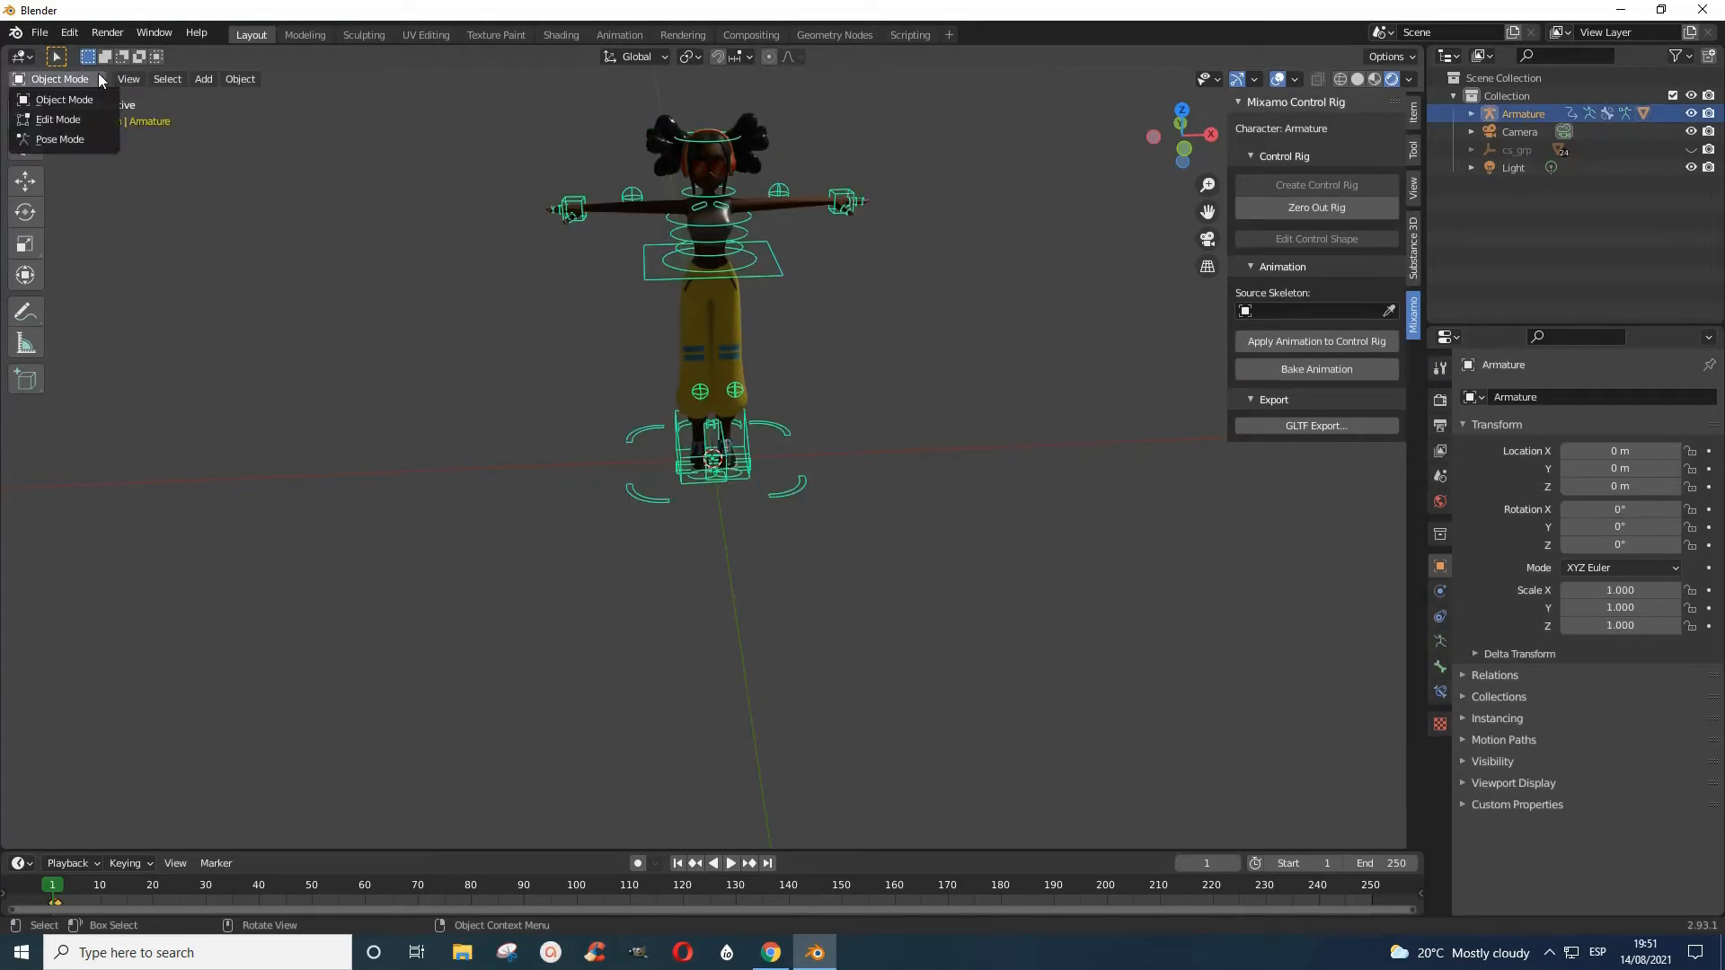
left_click(67, 137)
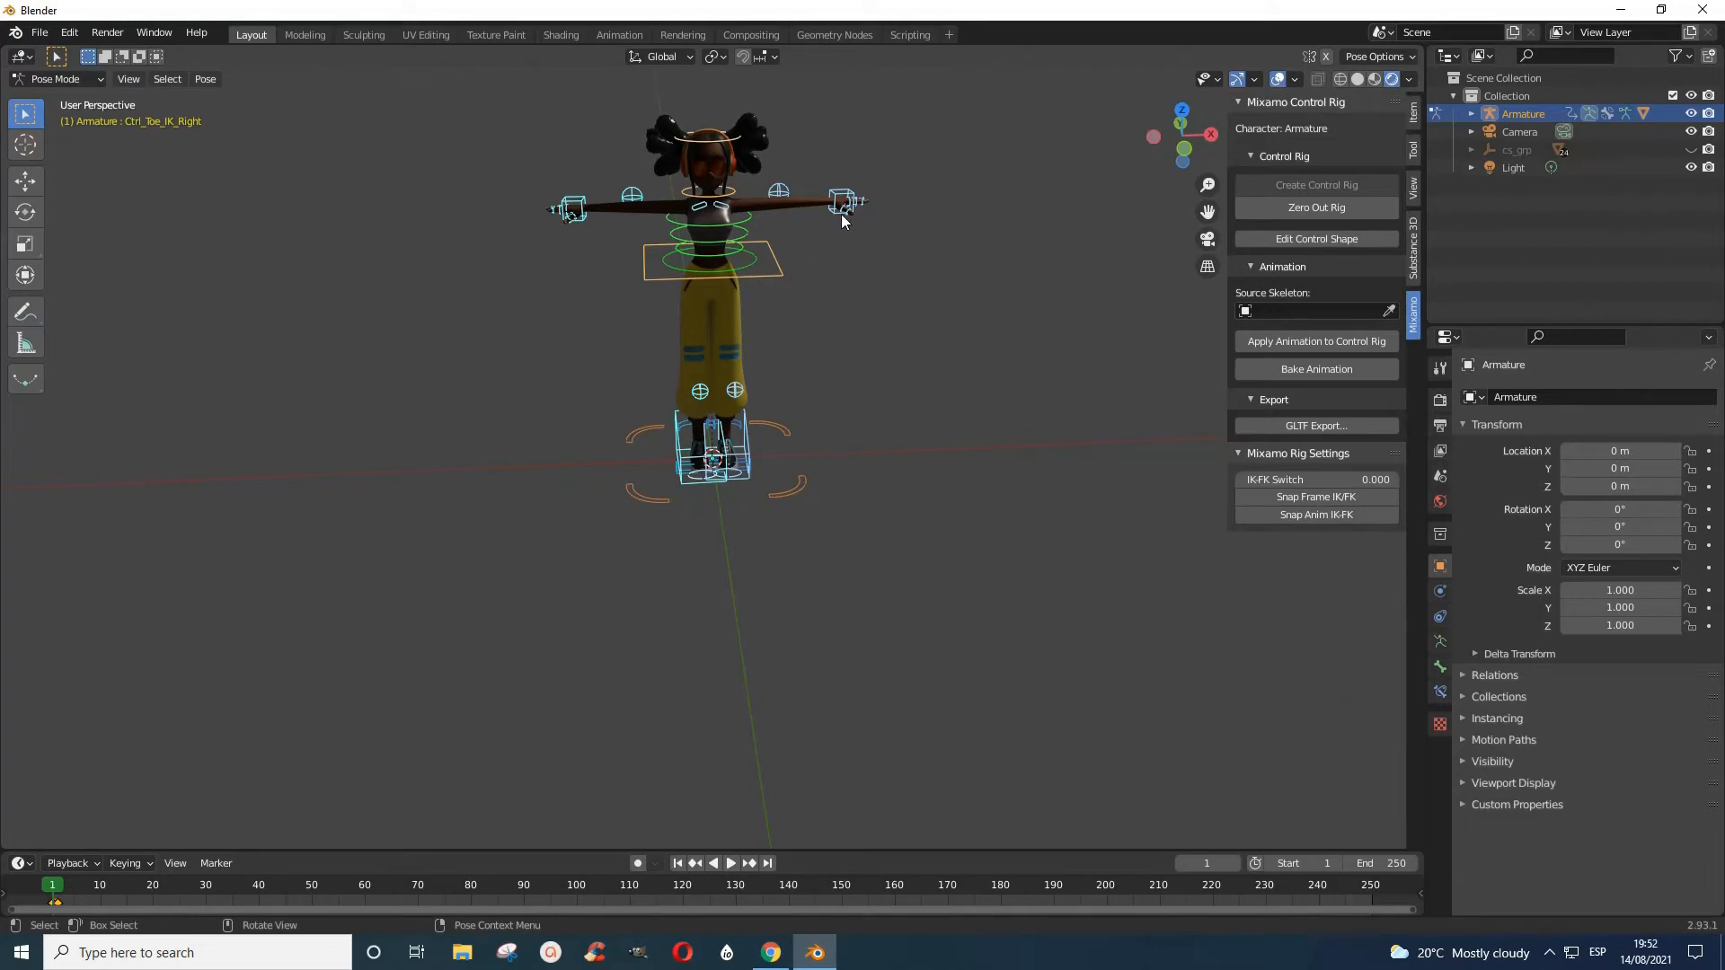
Move the square hips control upward by about 0.03 m to test the rig
left_click(778, 271)
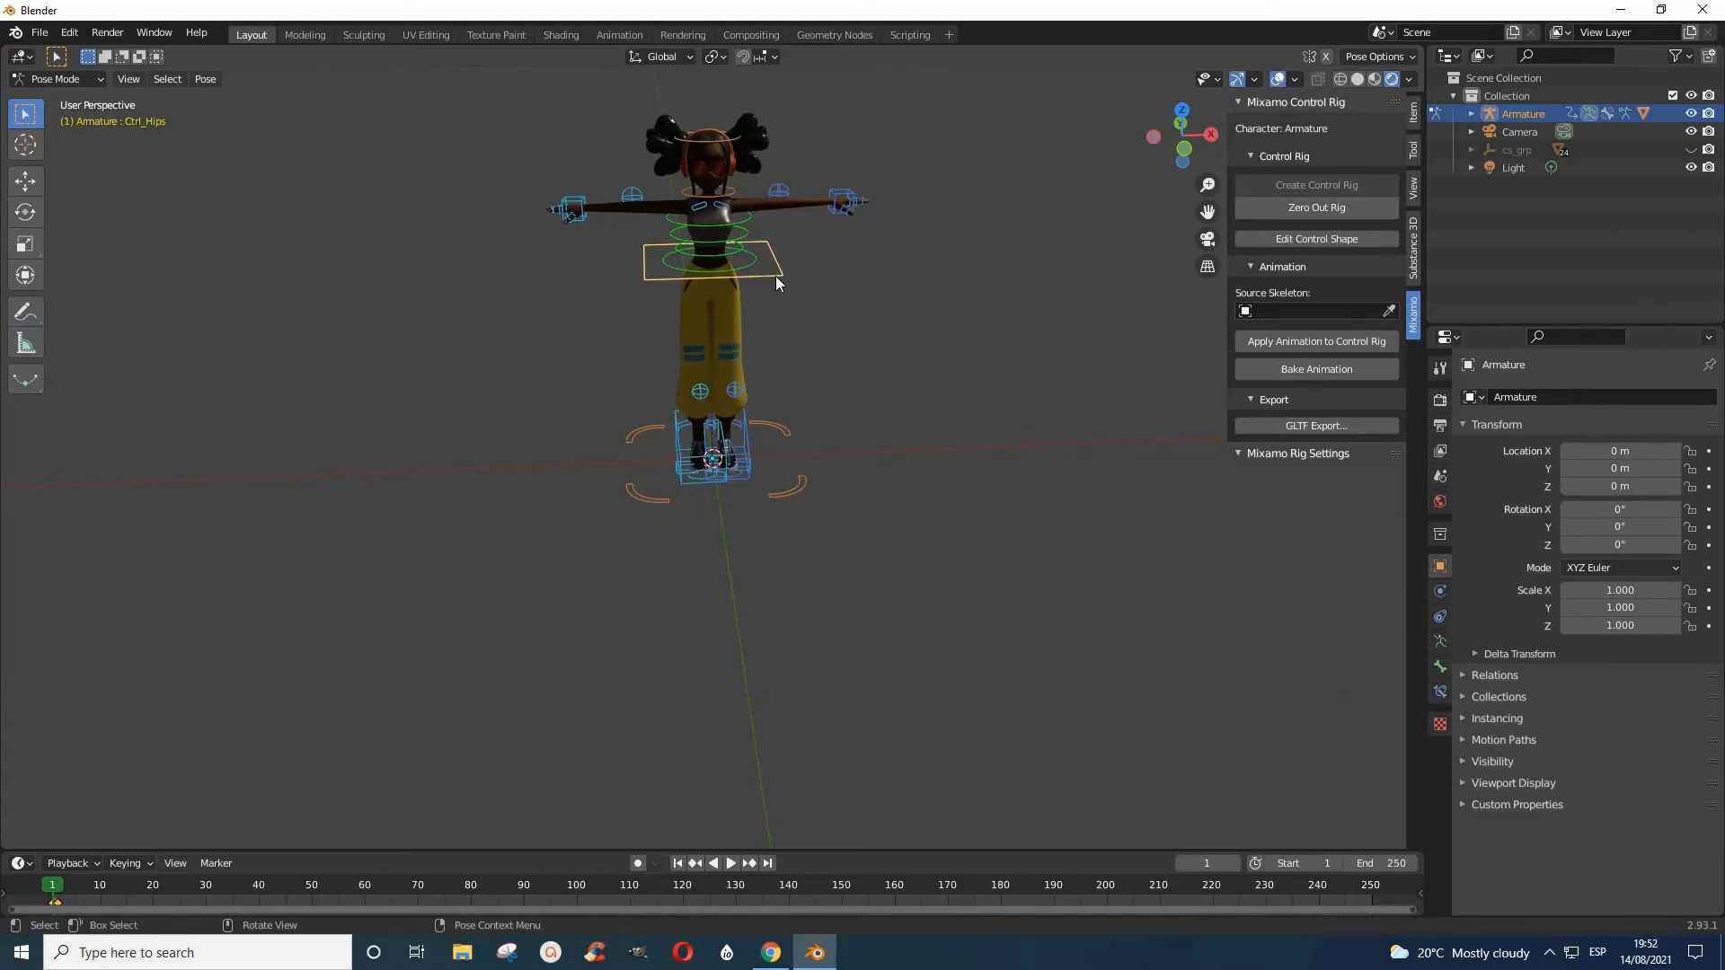
key("g")
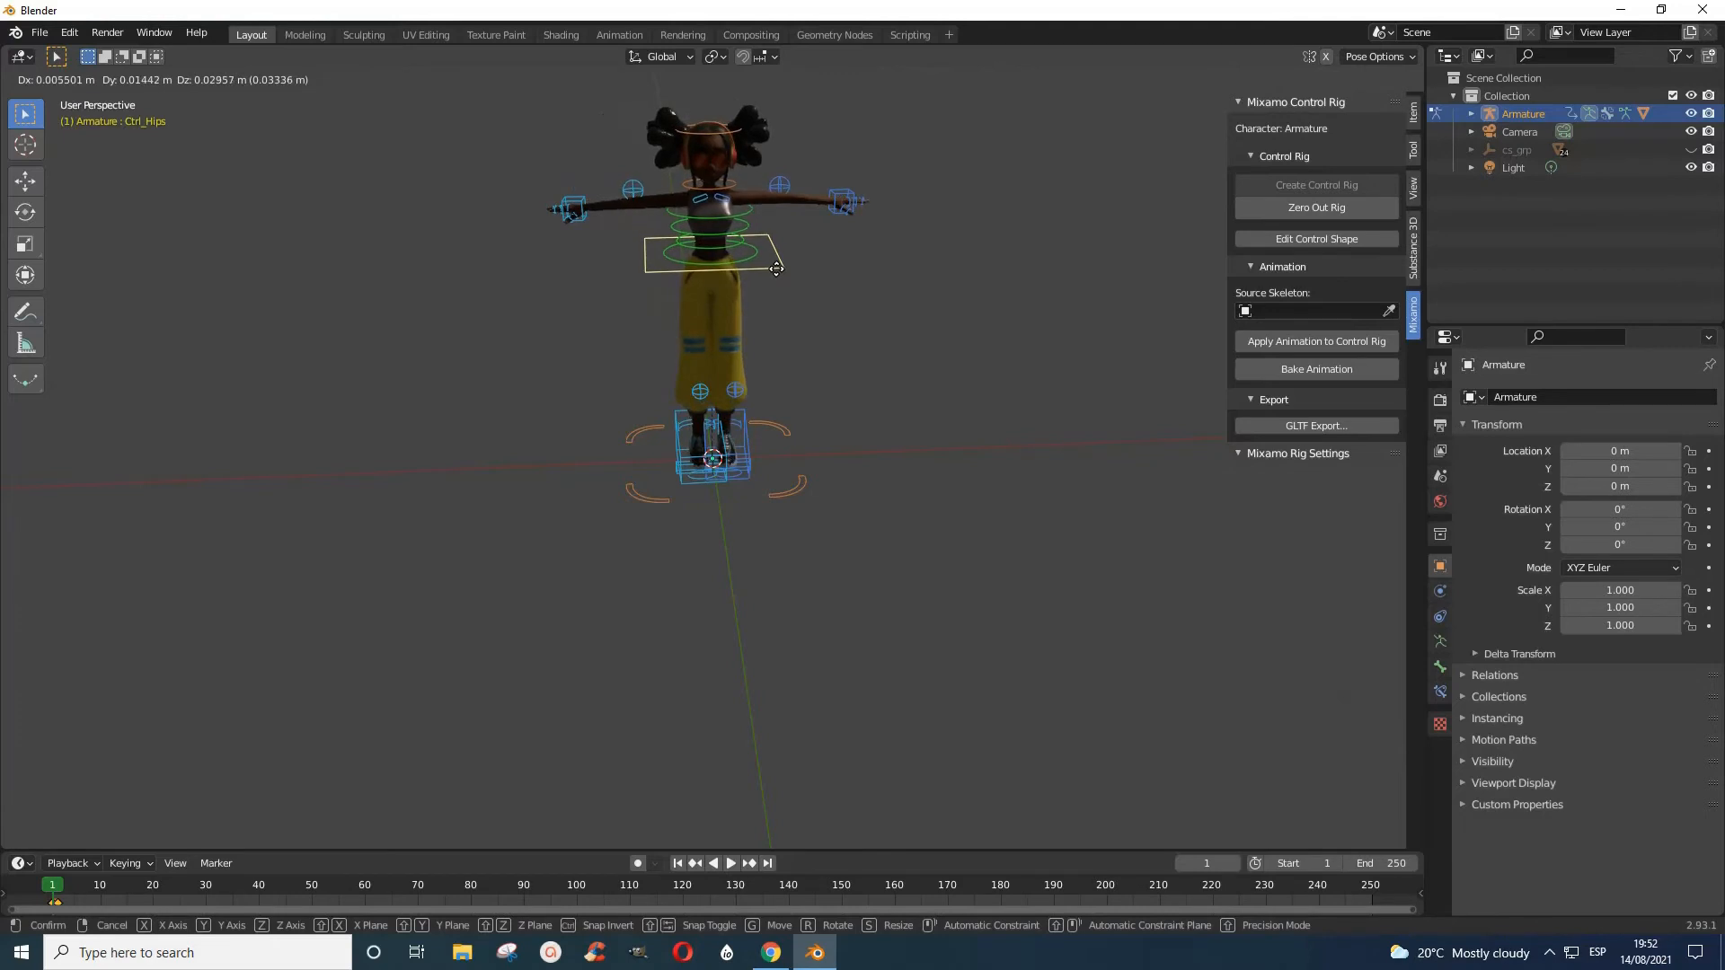
left_click(776, 268)
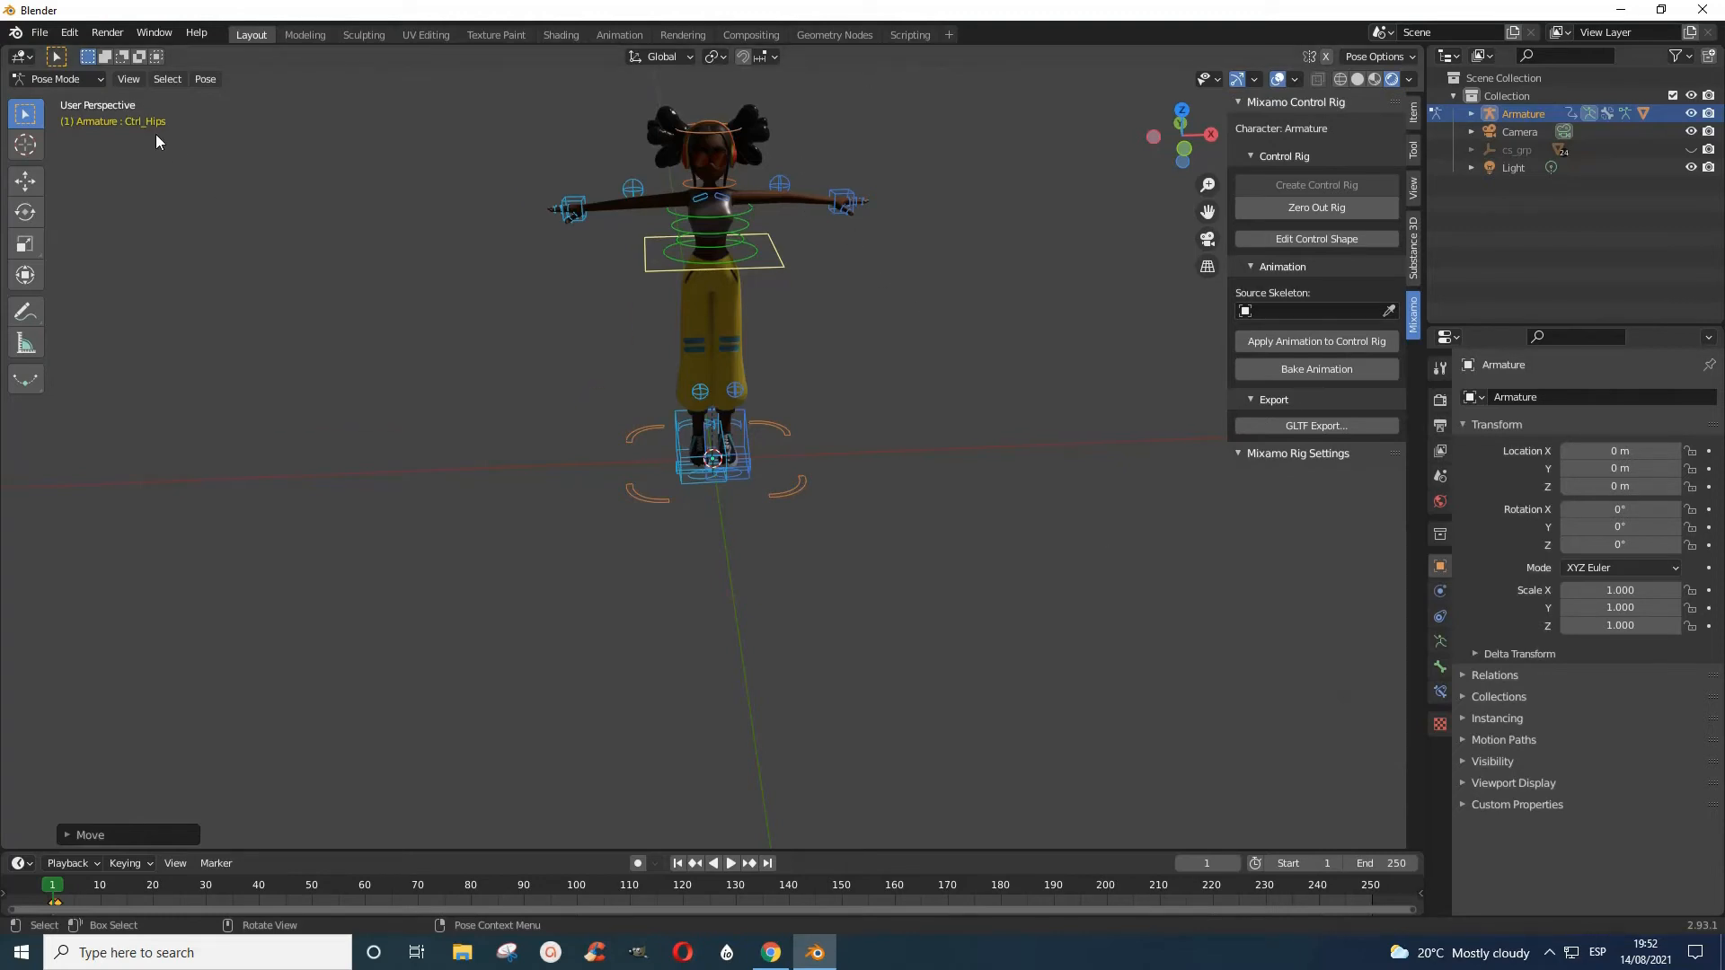
Import the animation file Joyful Jump.fbx from the Character Animation folder as FBX
left_click(41, 33)
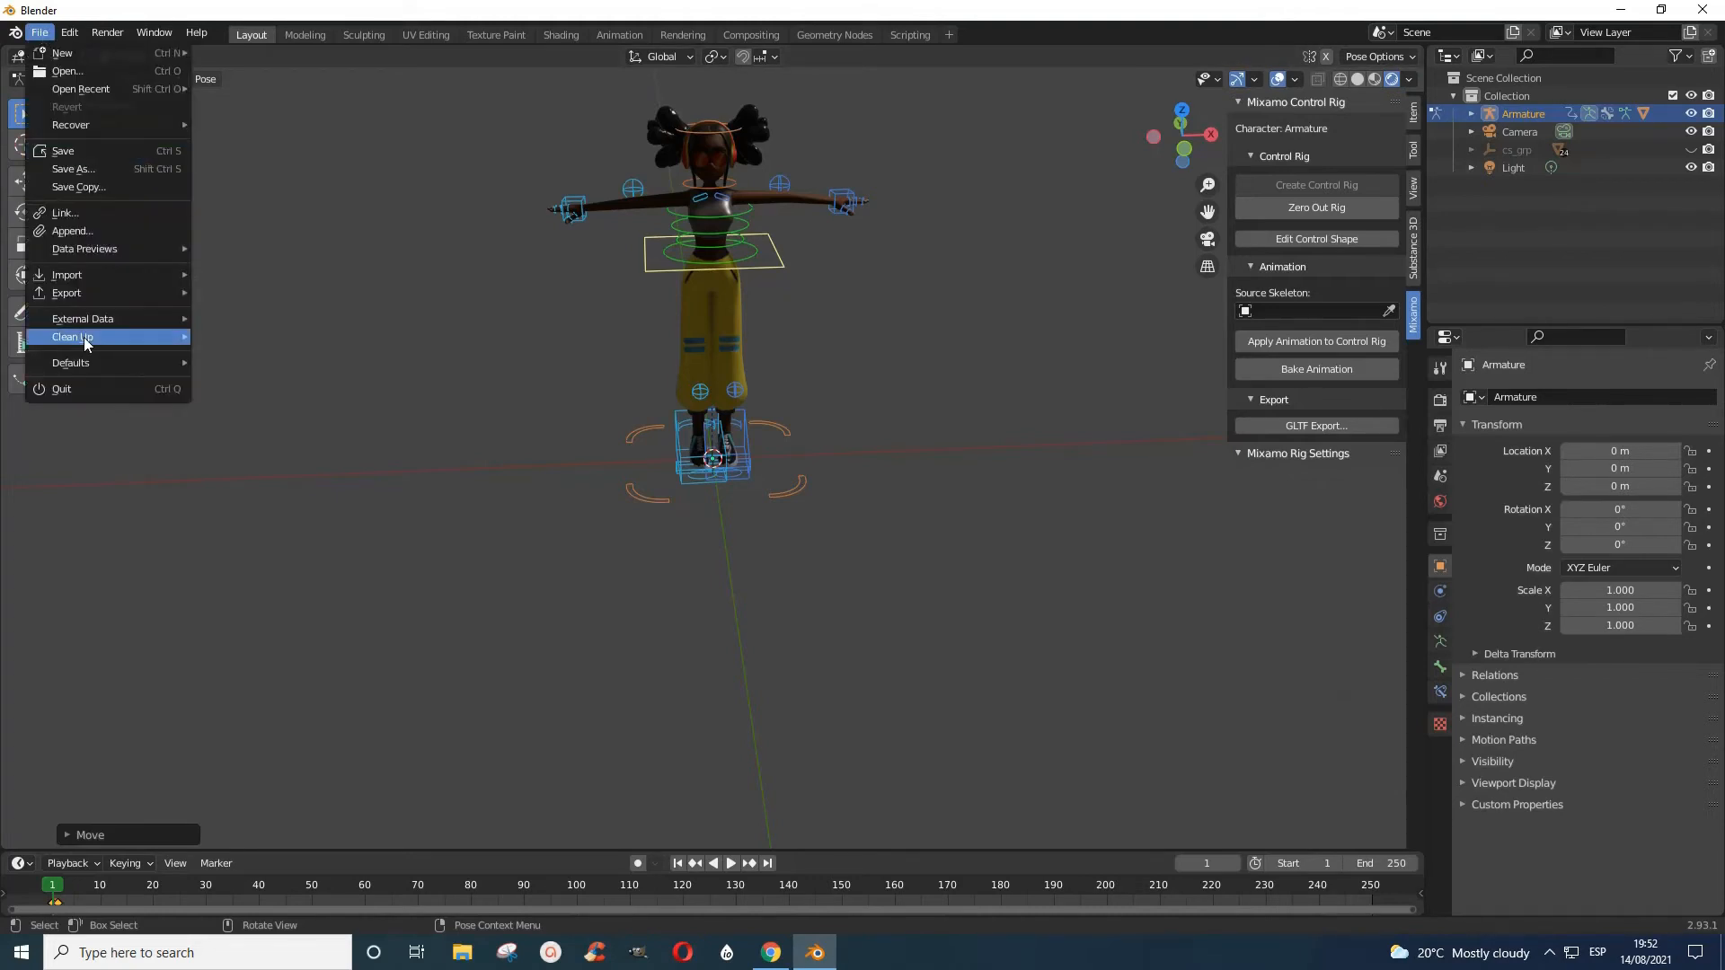
mouse_move(76, 284)
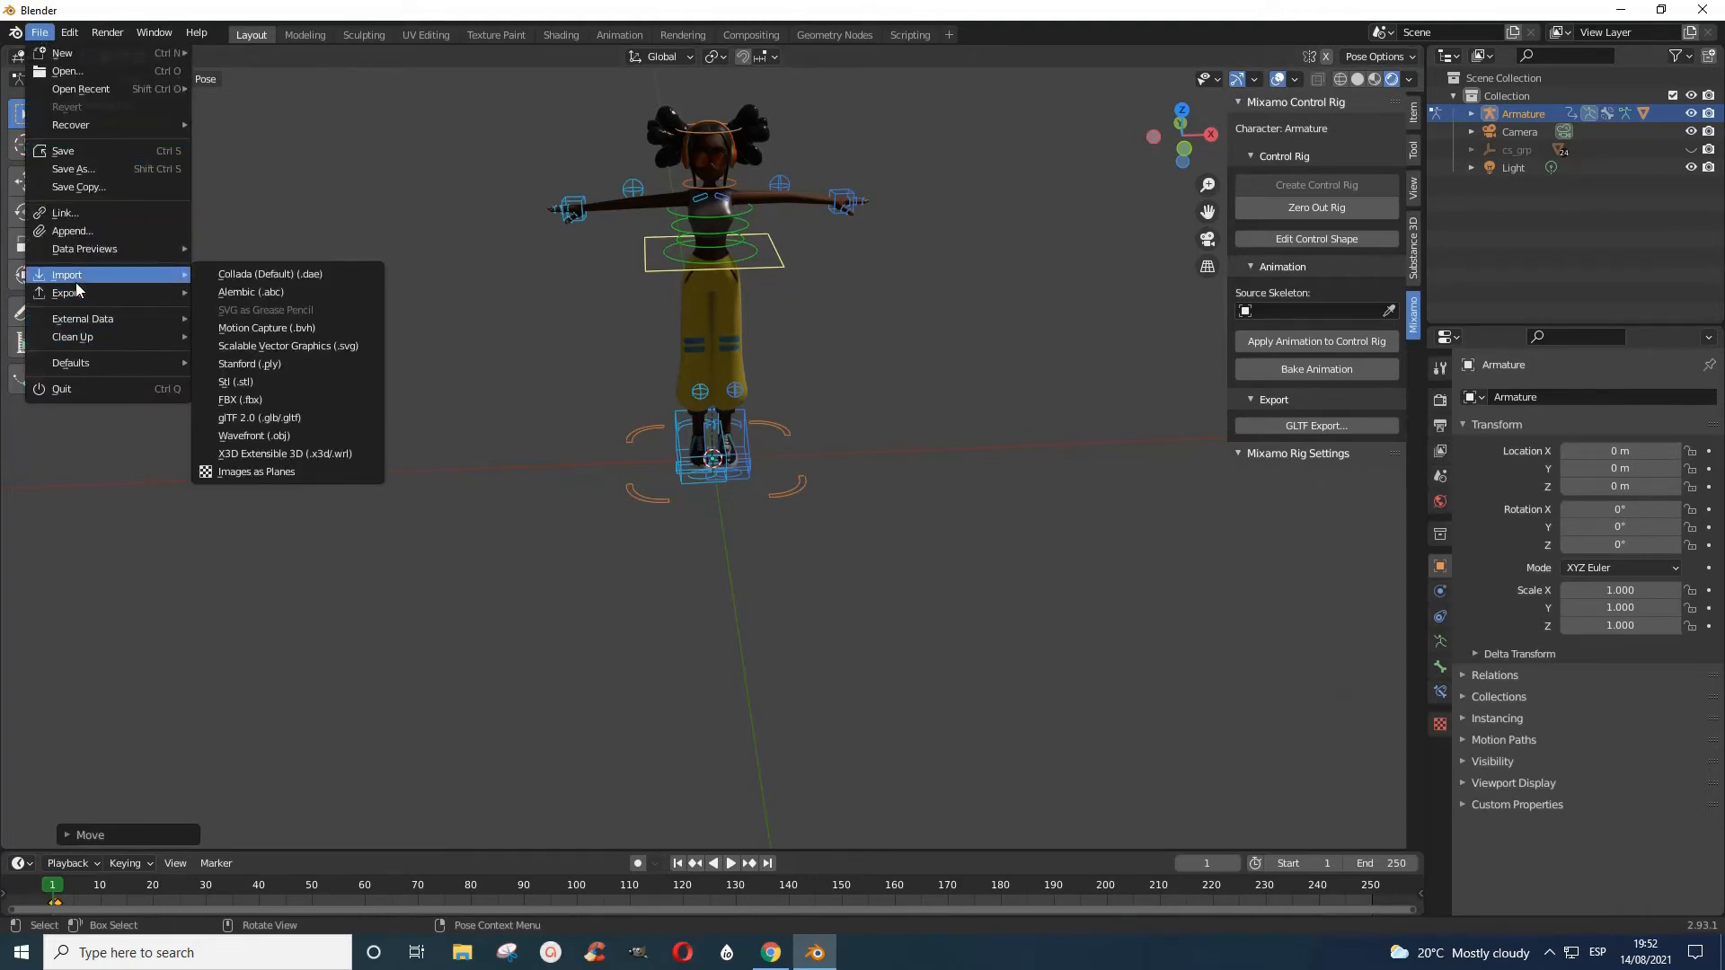
left_click(246, 401)
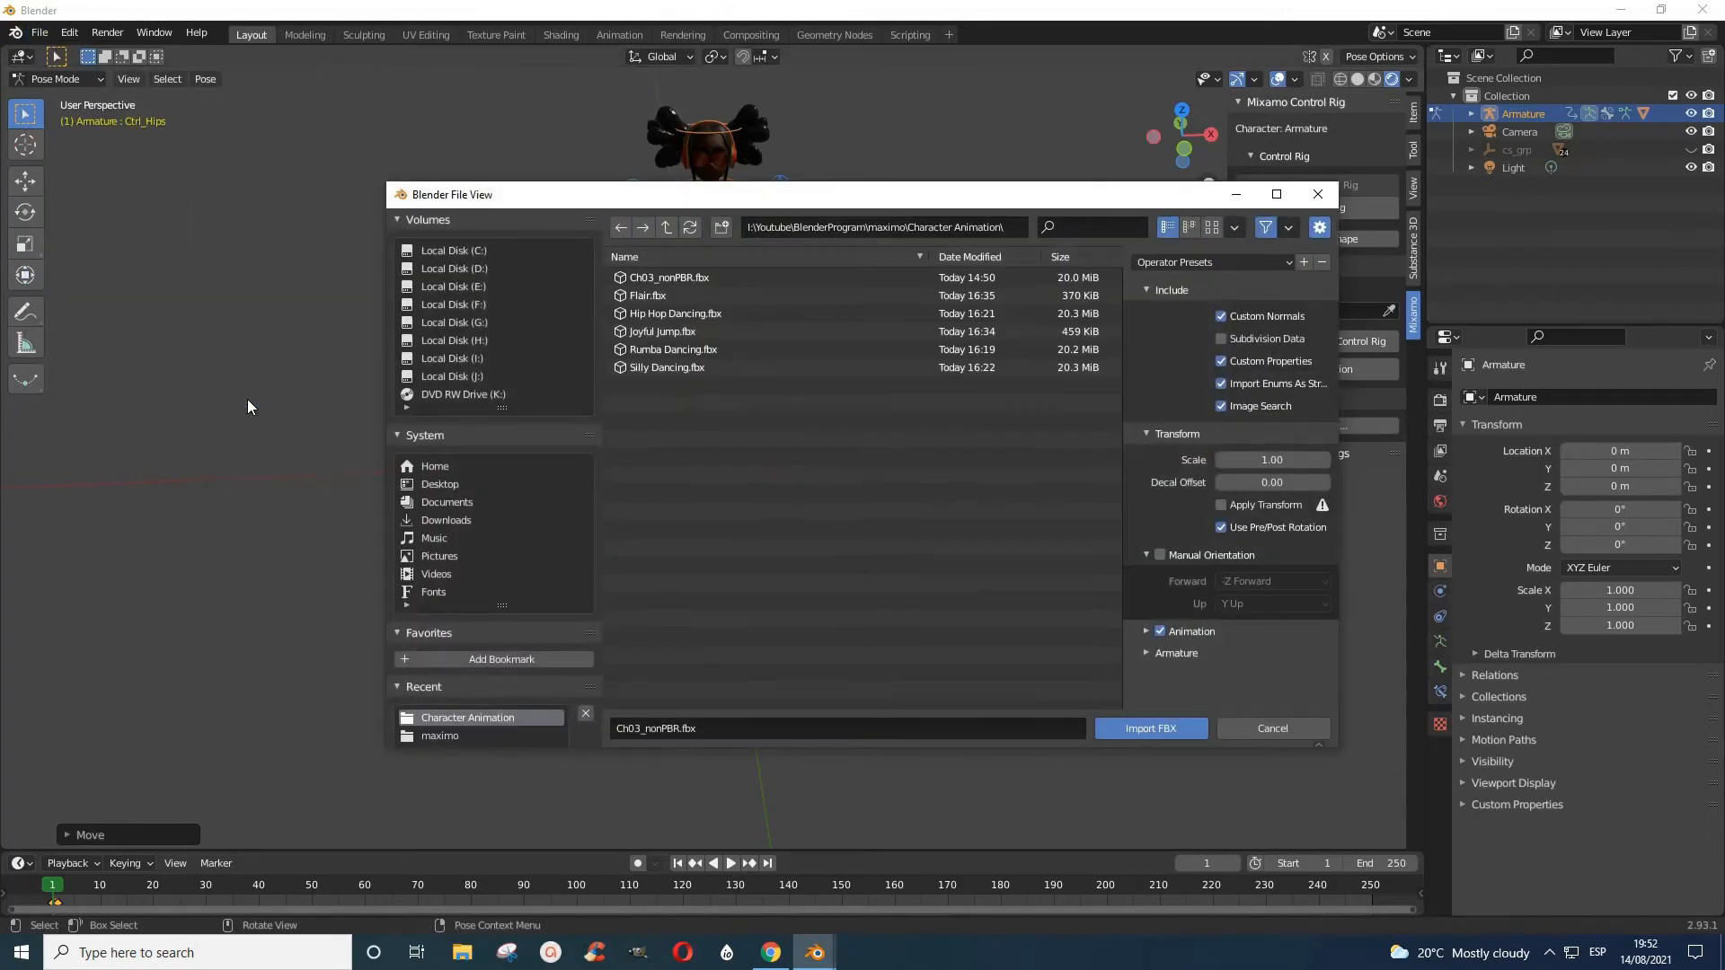
left_click(670, 336)
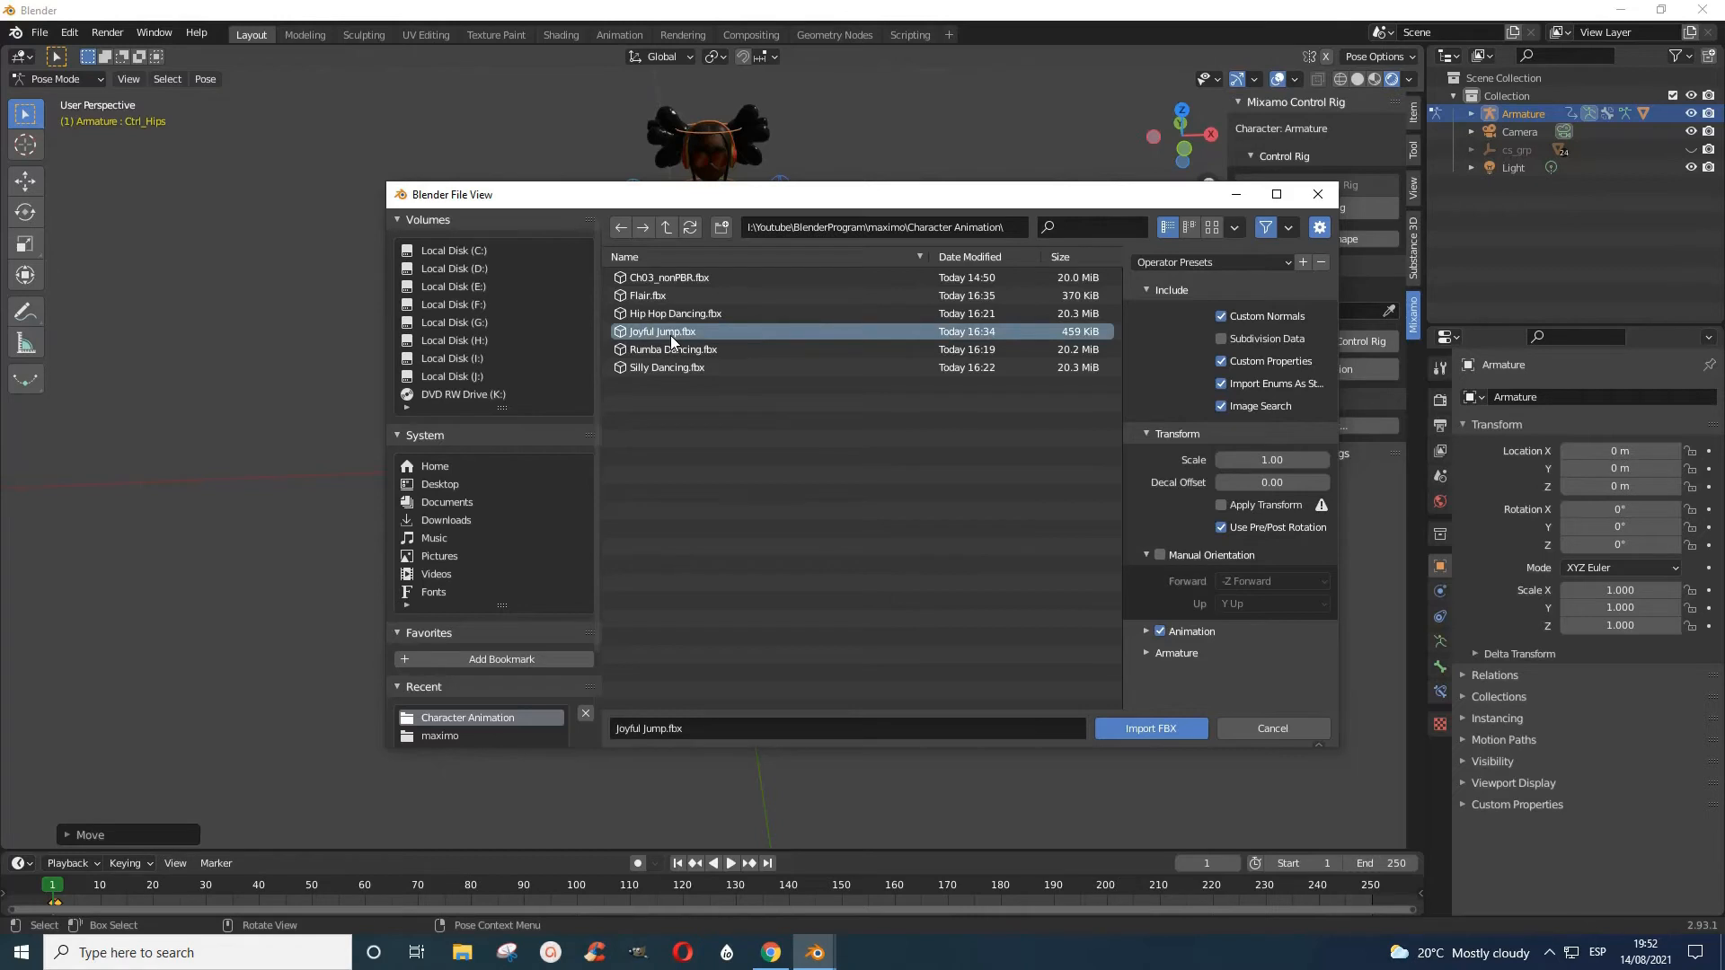
left_click(1128, 729)
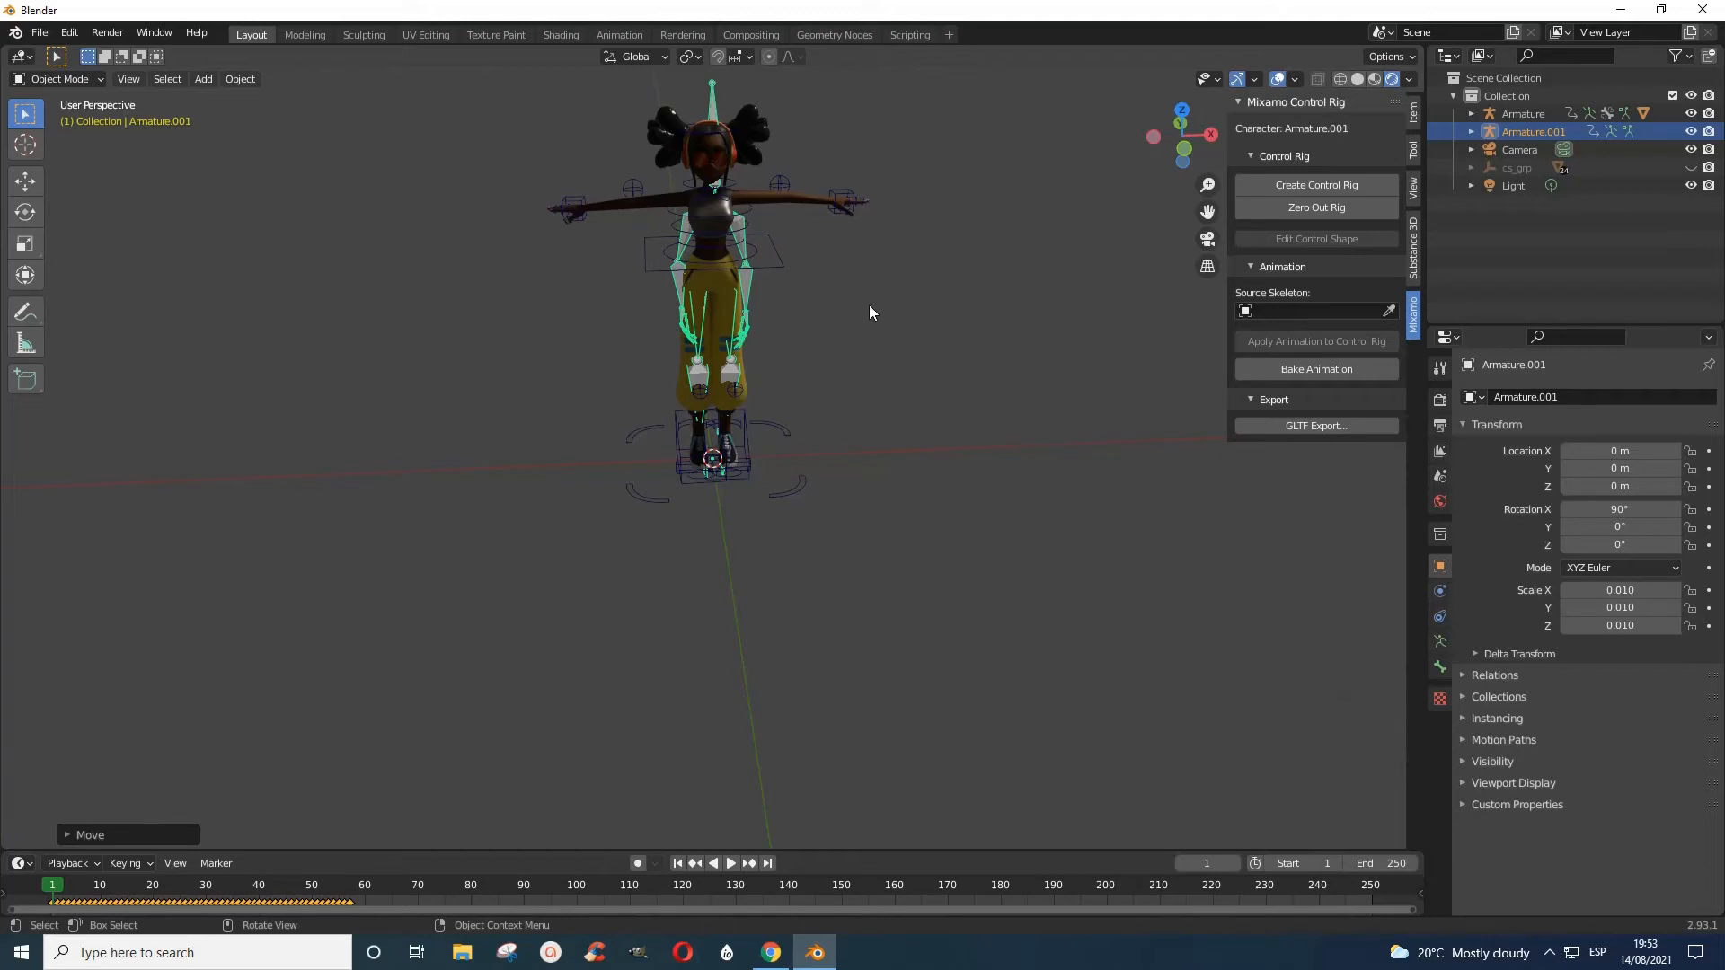
Apply the jump animation to the character's control rig, using the imported skeleton Armature.001 as the source skeleton
left_click(733, 394)
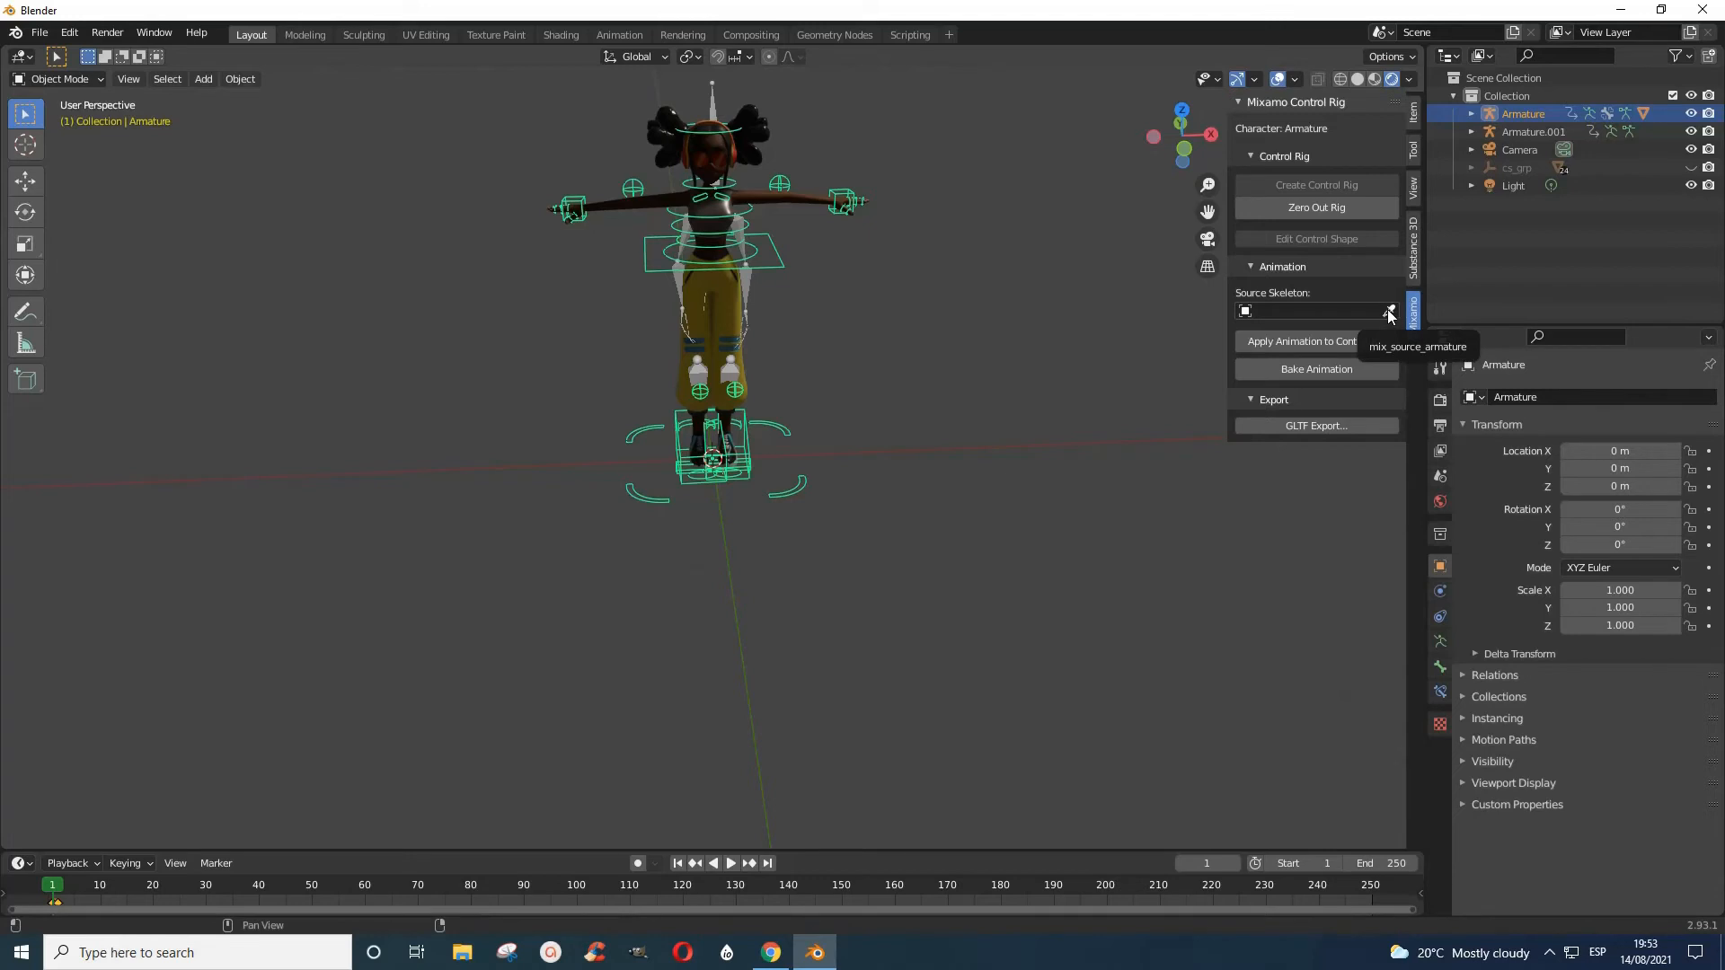
left_click(1387, 309)
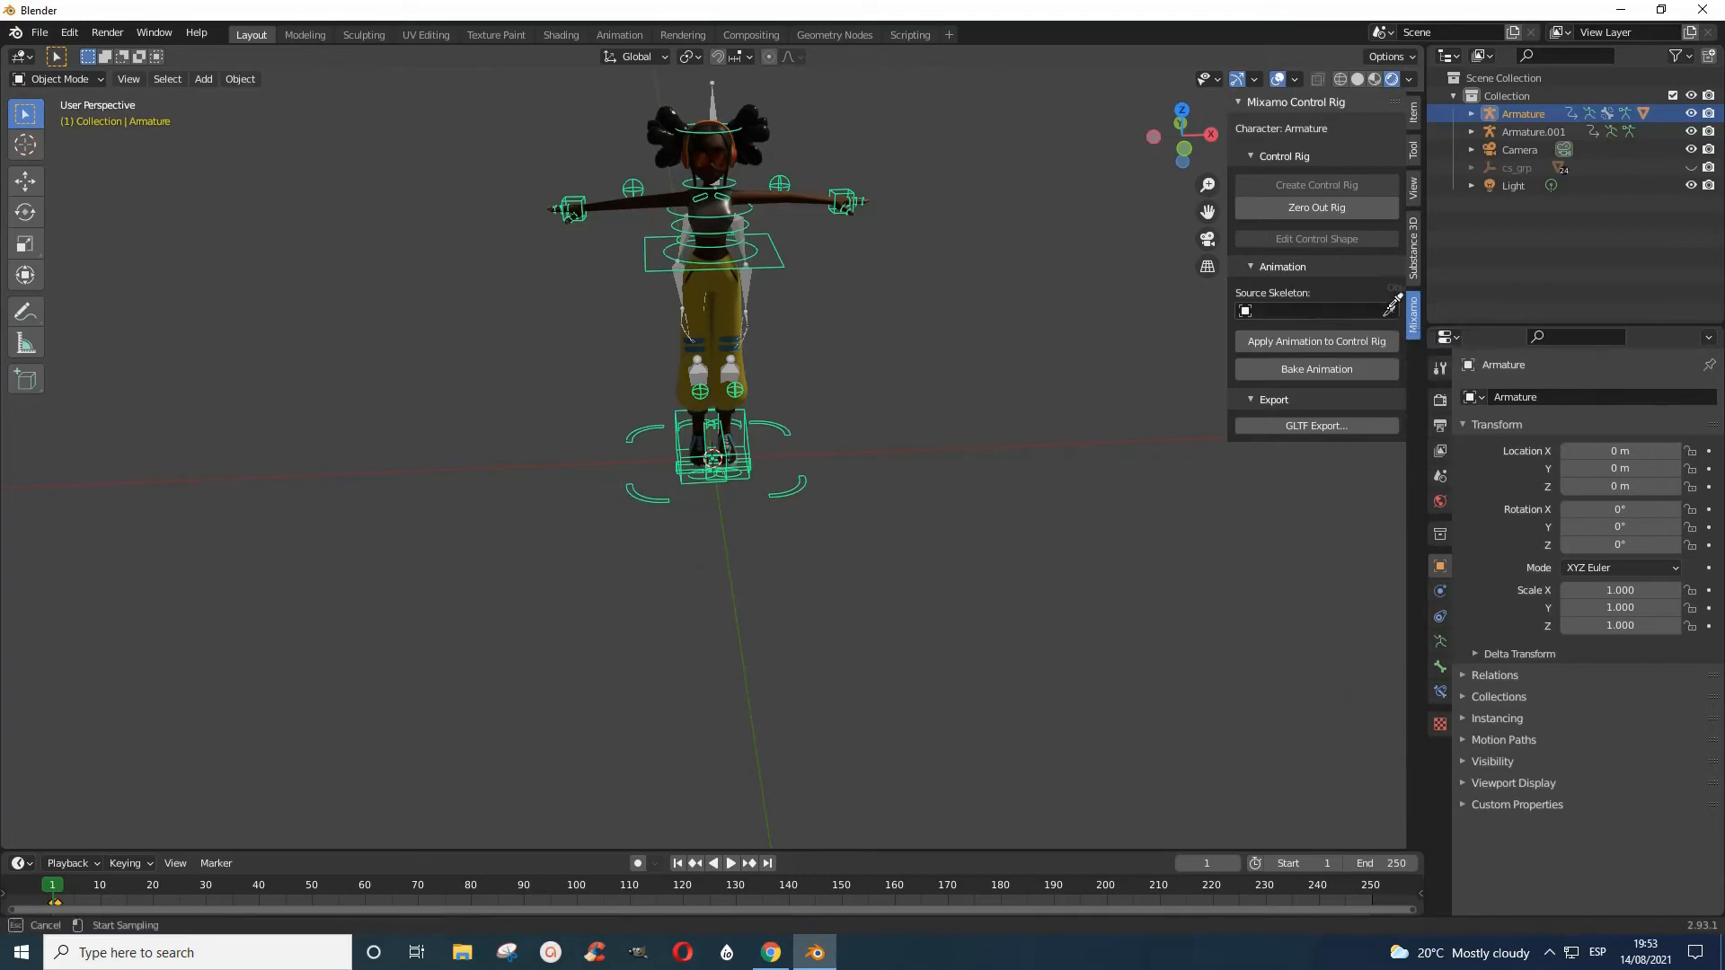
left_click(720, 105)
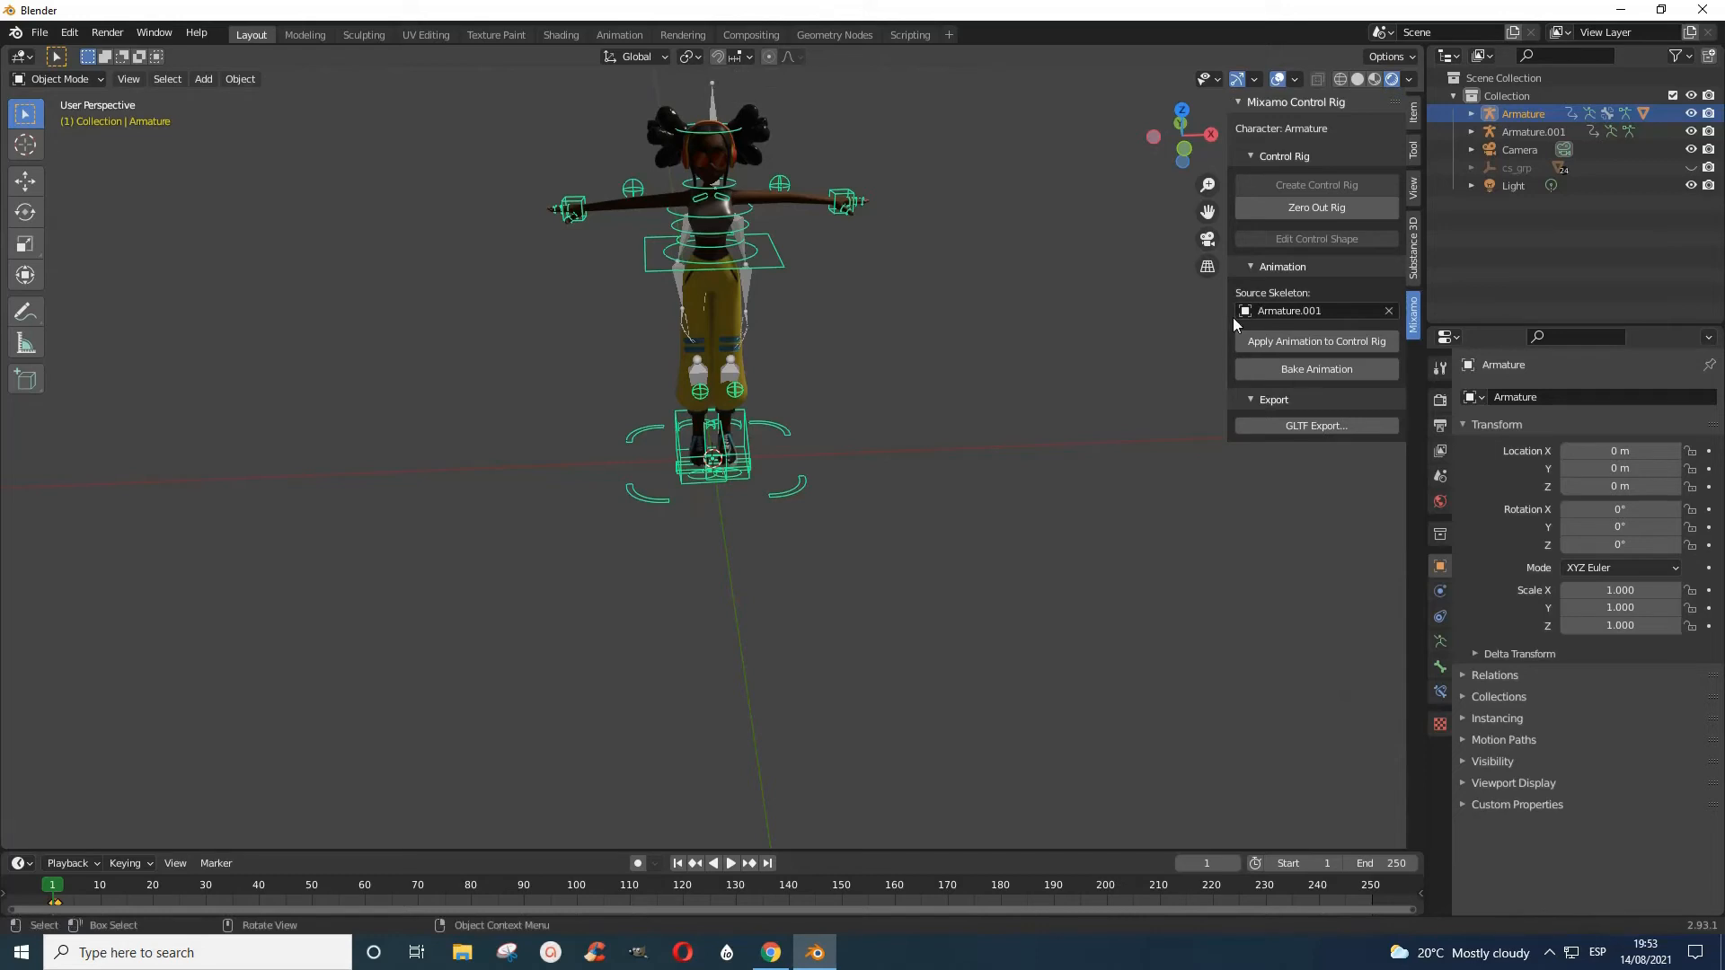
left_click(1276, 311)
left_click(1313, 342)
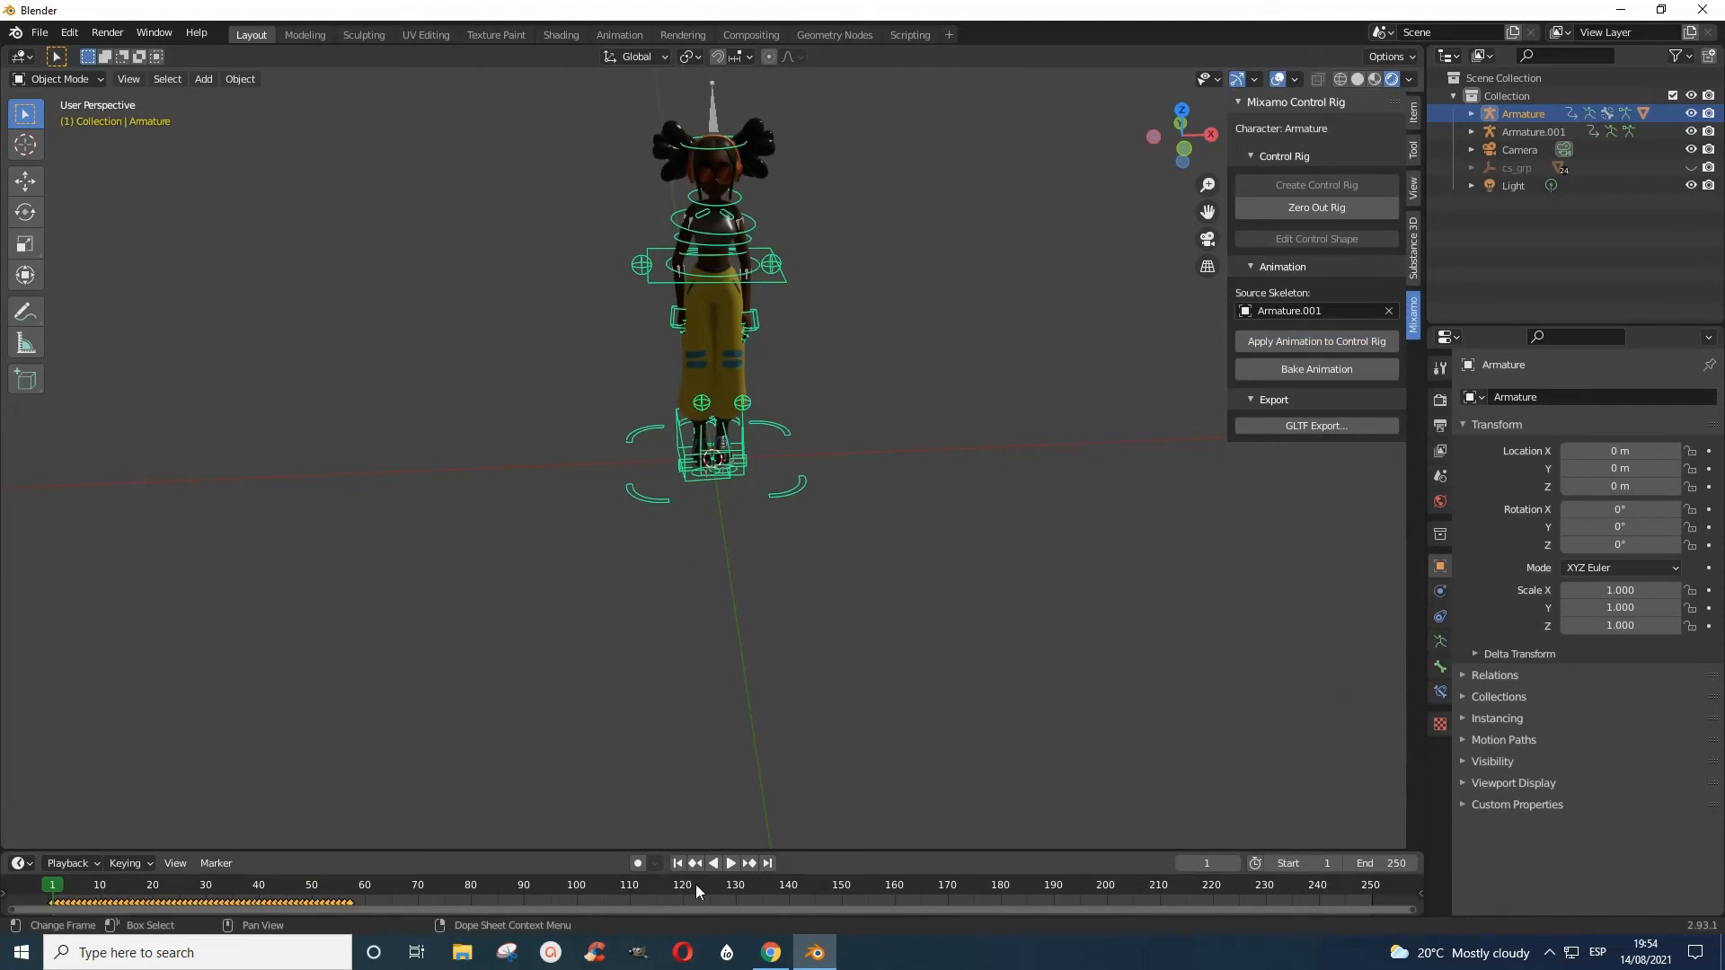
Set the timeline's end frame to 60
left_click(1399, 863)
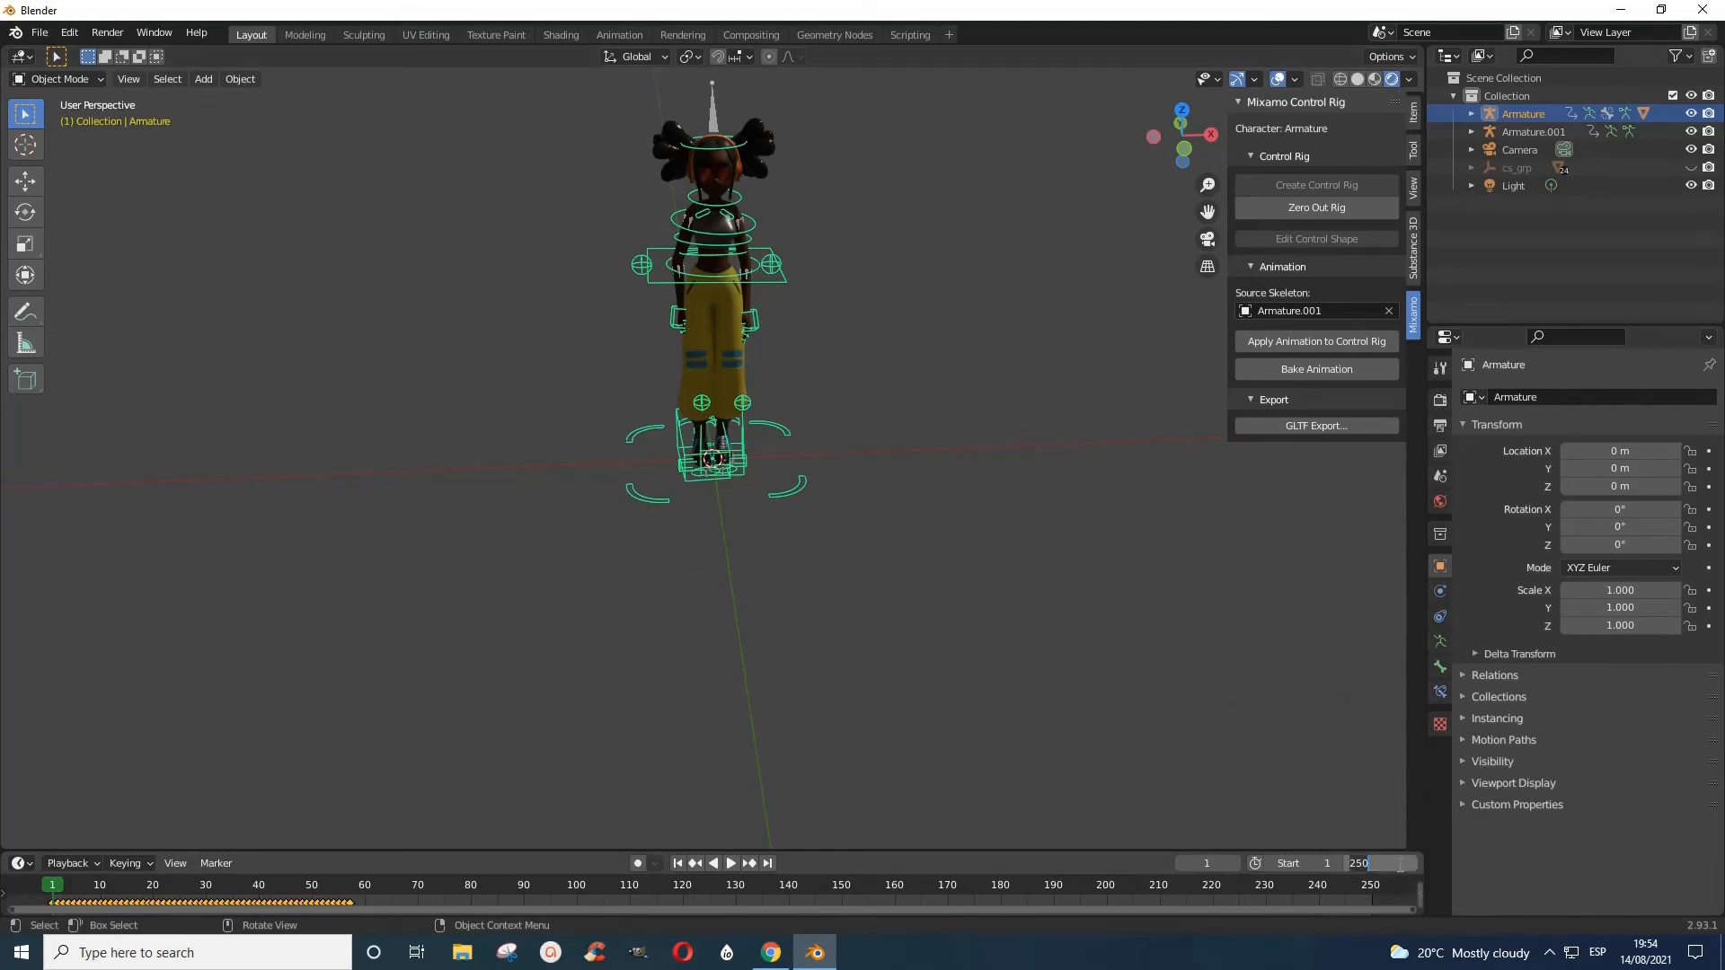
type("0")
key("BackSpace")
type("6")
key("BackSpace")
type("60")
key("Return")
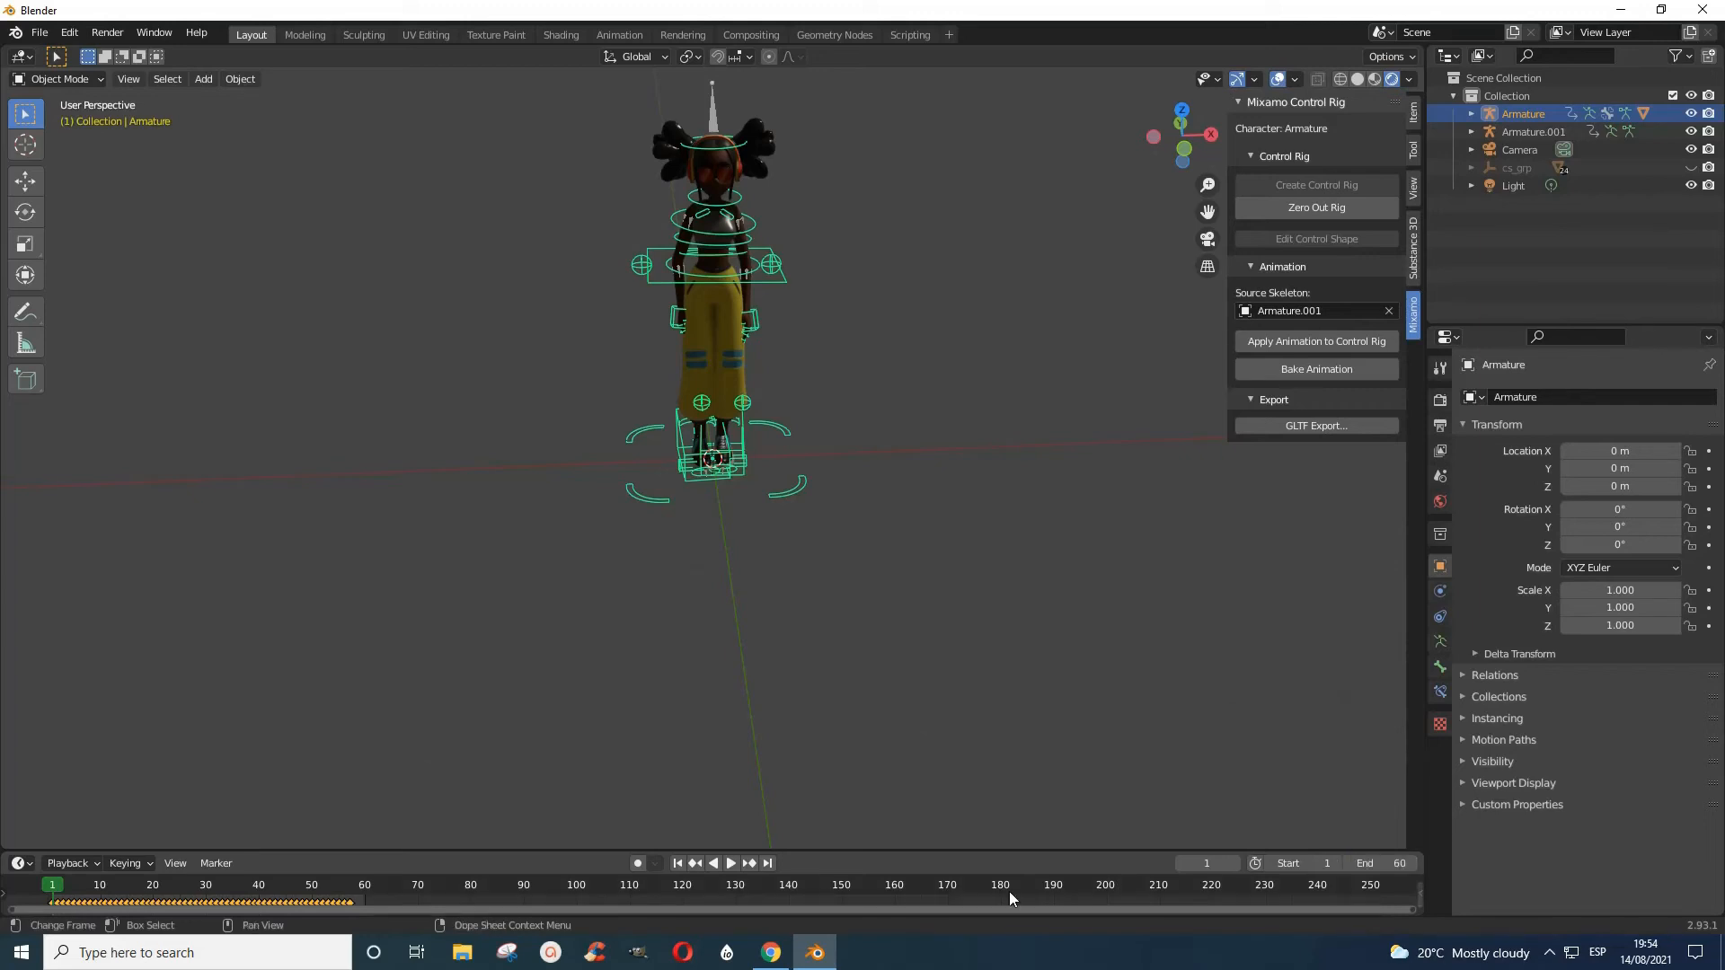
Play the jump animation on the character twice and stop playback
left_click(730, 863)
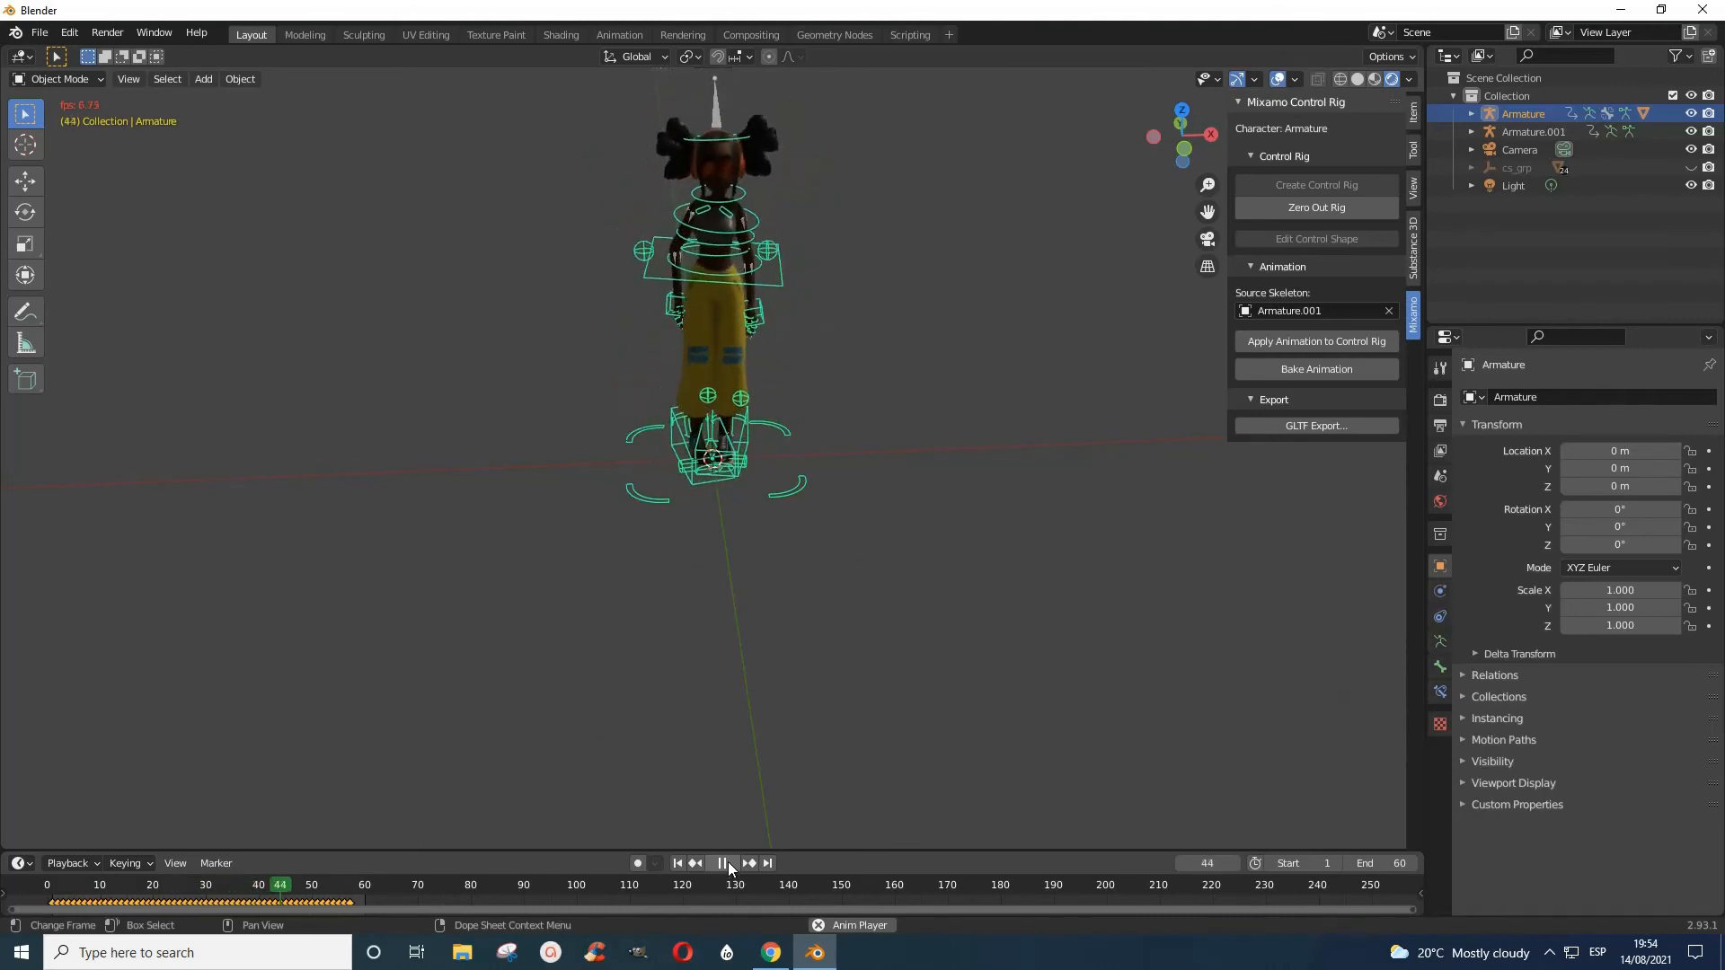
left_click(729, 866)
left_click(729, 866)
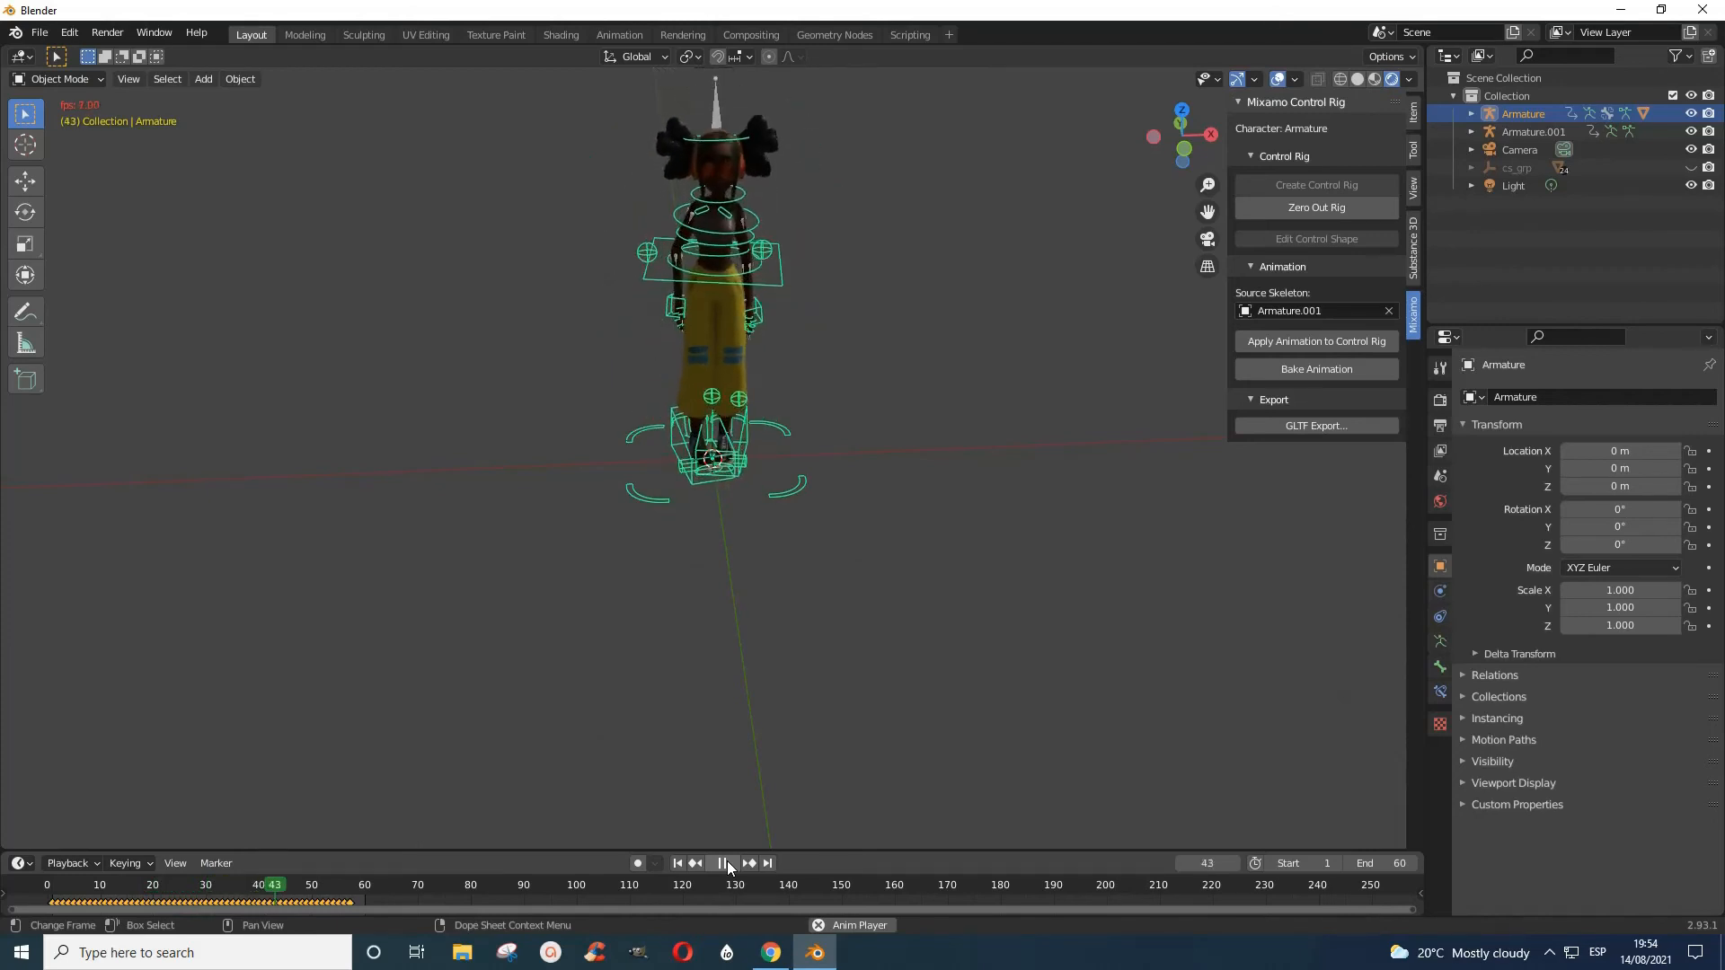
left_click(726, 862)
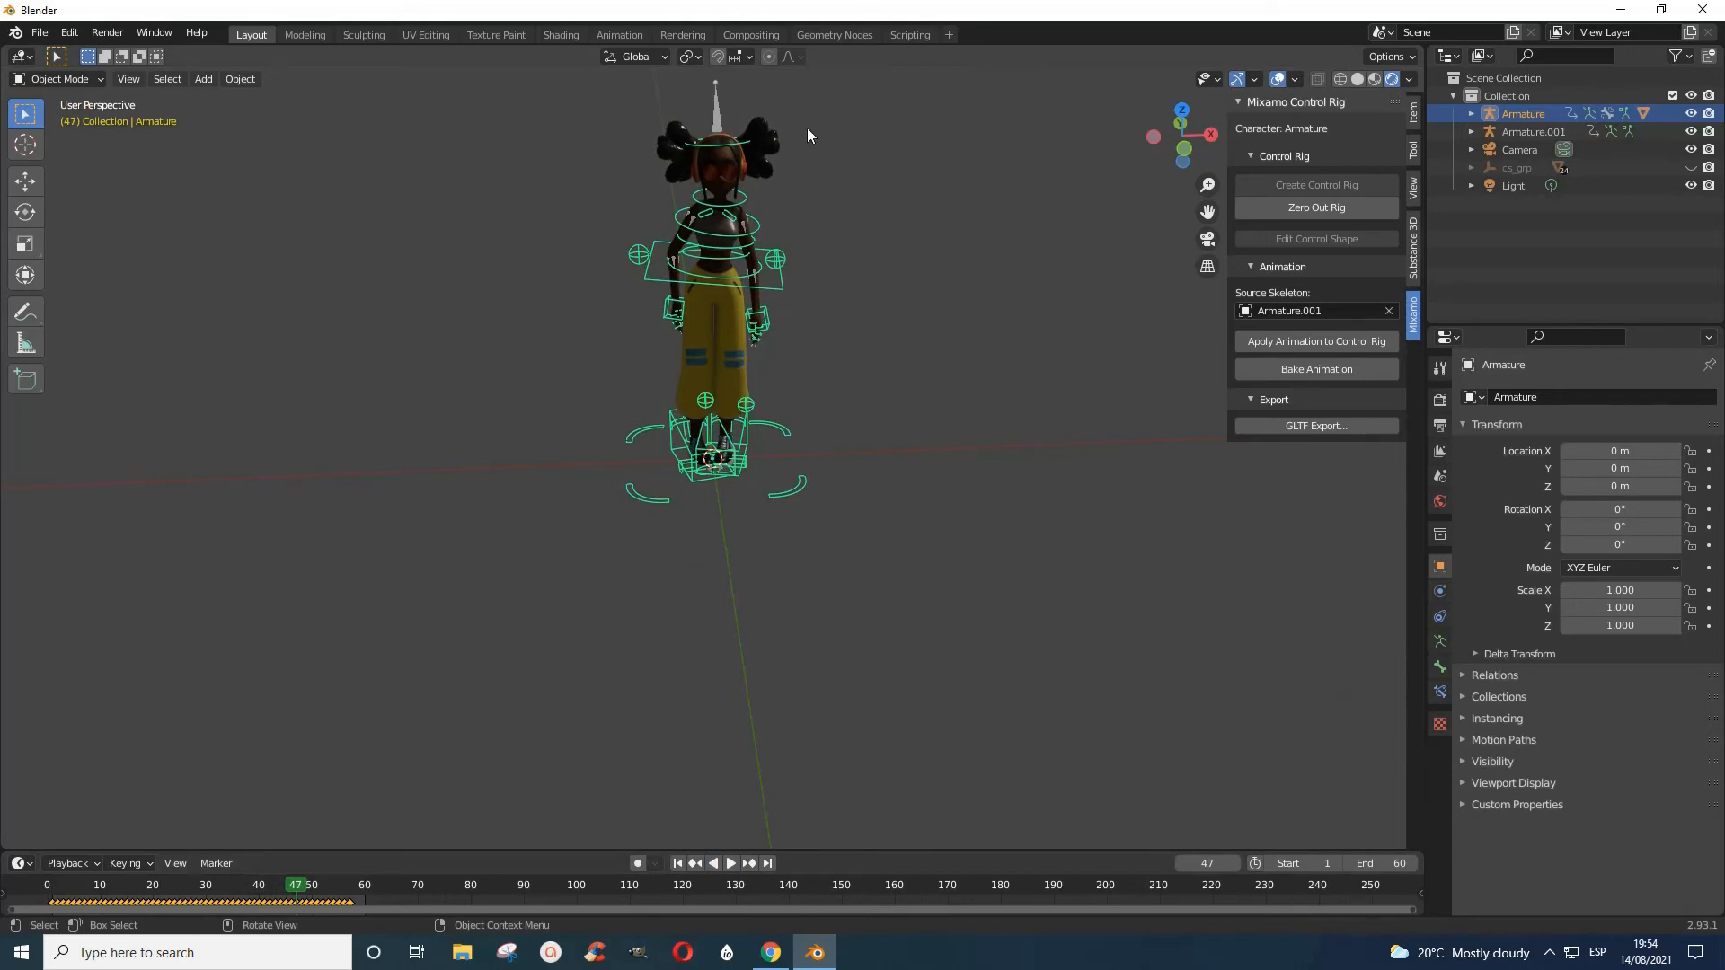
Zero out the rig of the imported jump skeleton Armature.001 and return to Object Mode
left_click(715, 121)
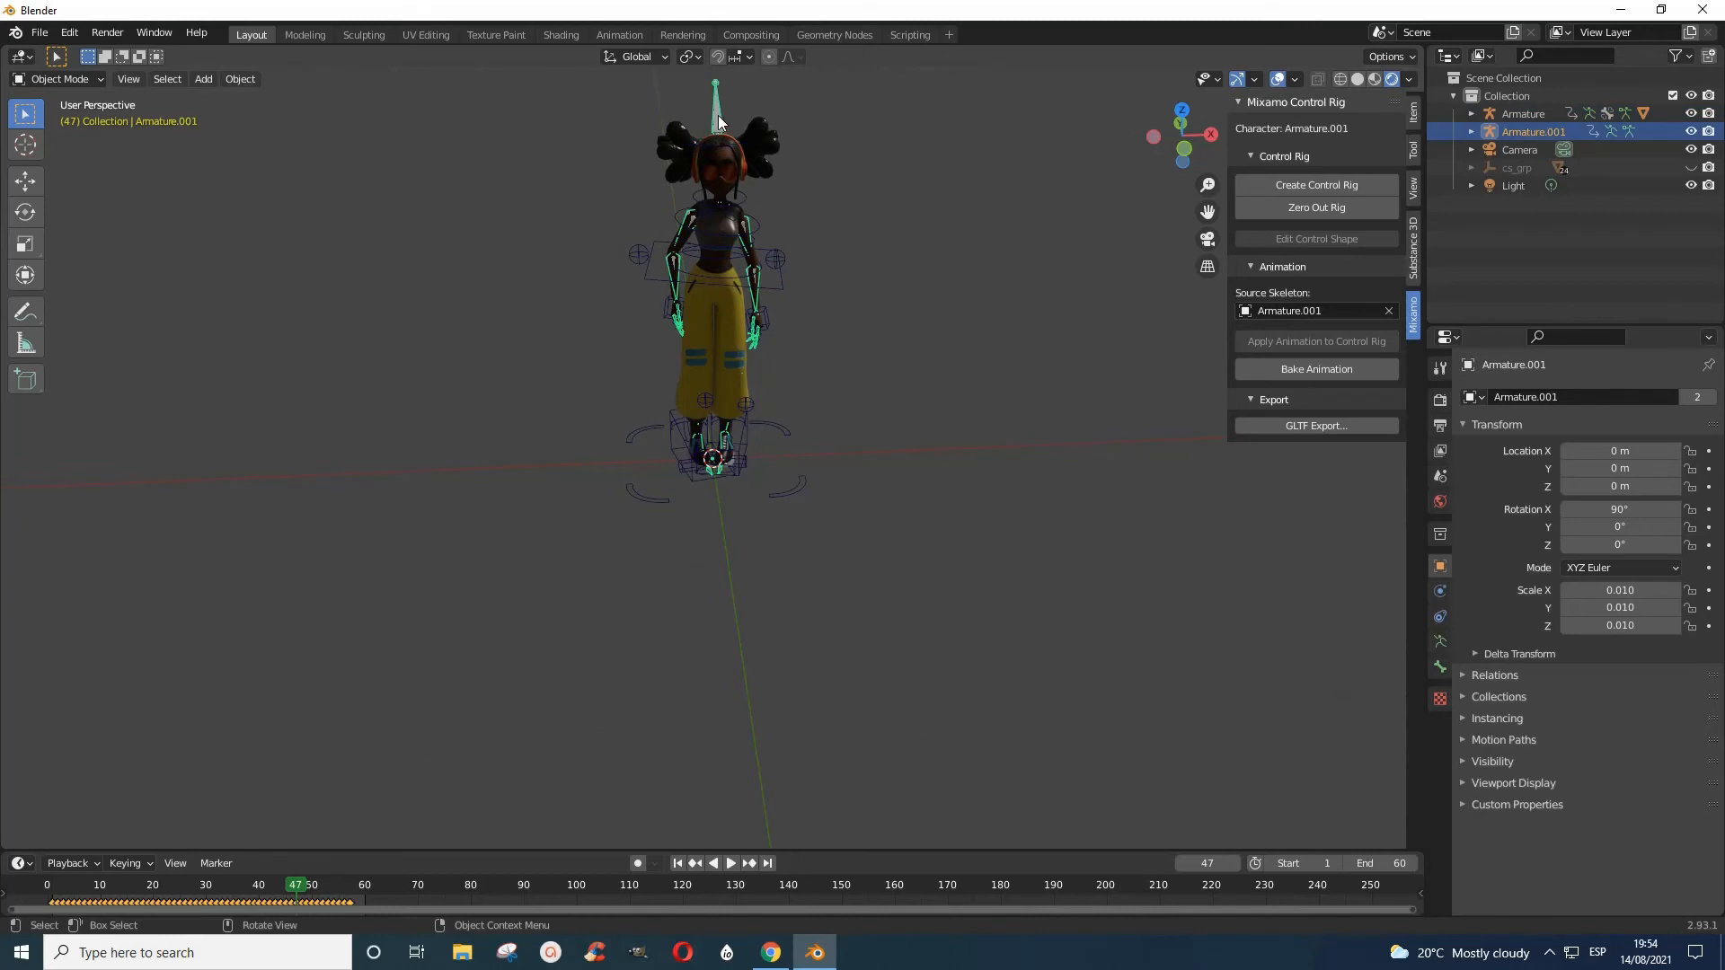
left_click(1307, 208)
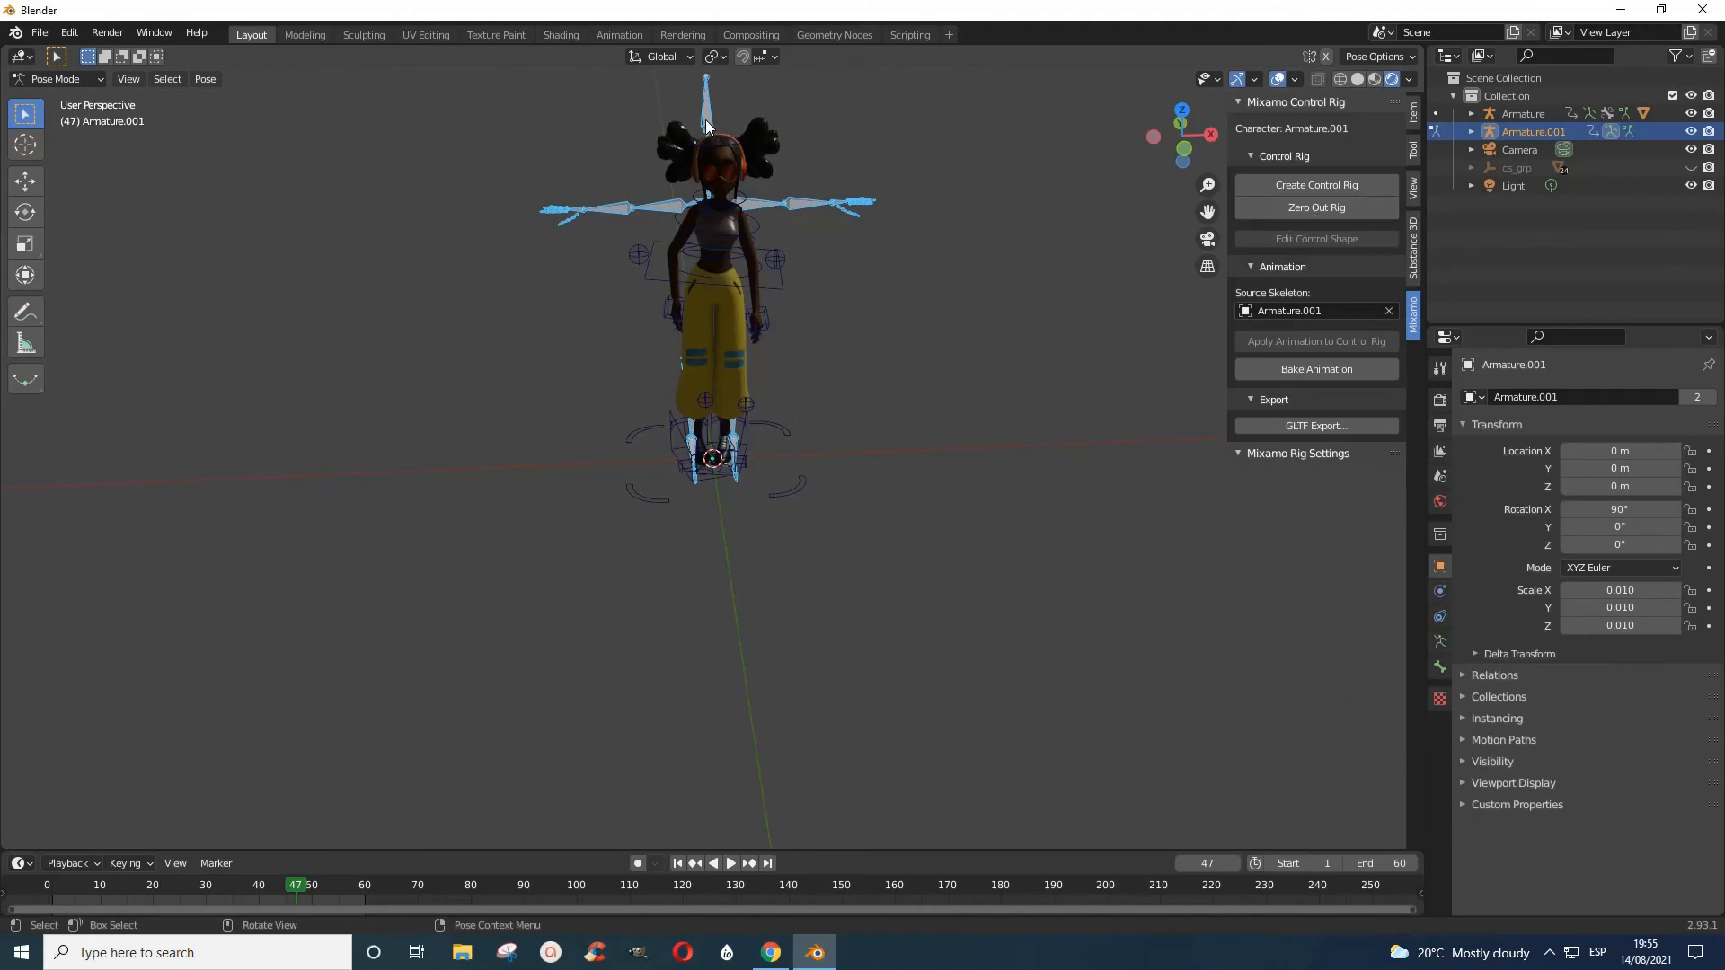
left_click(85, 78)
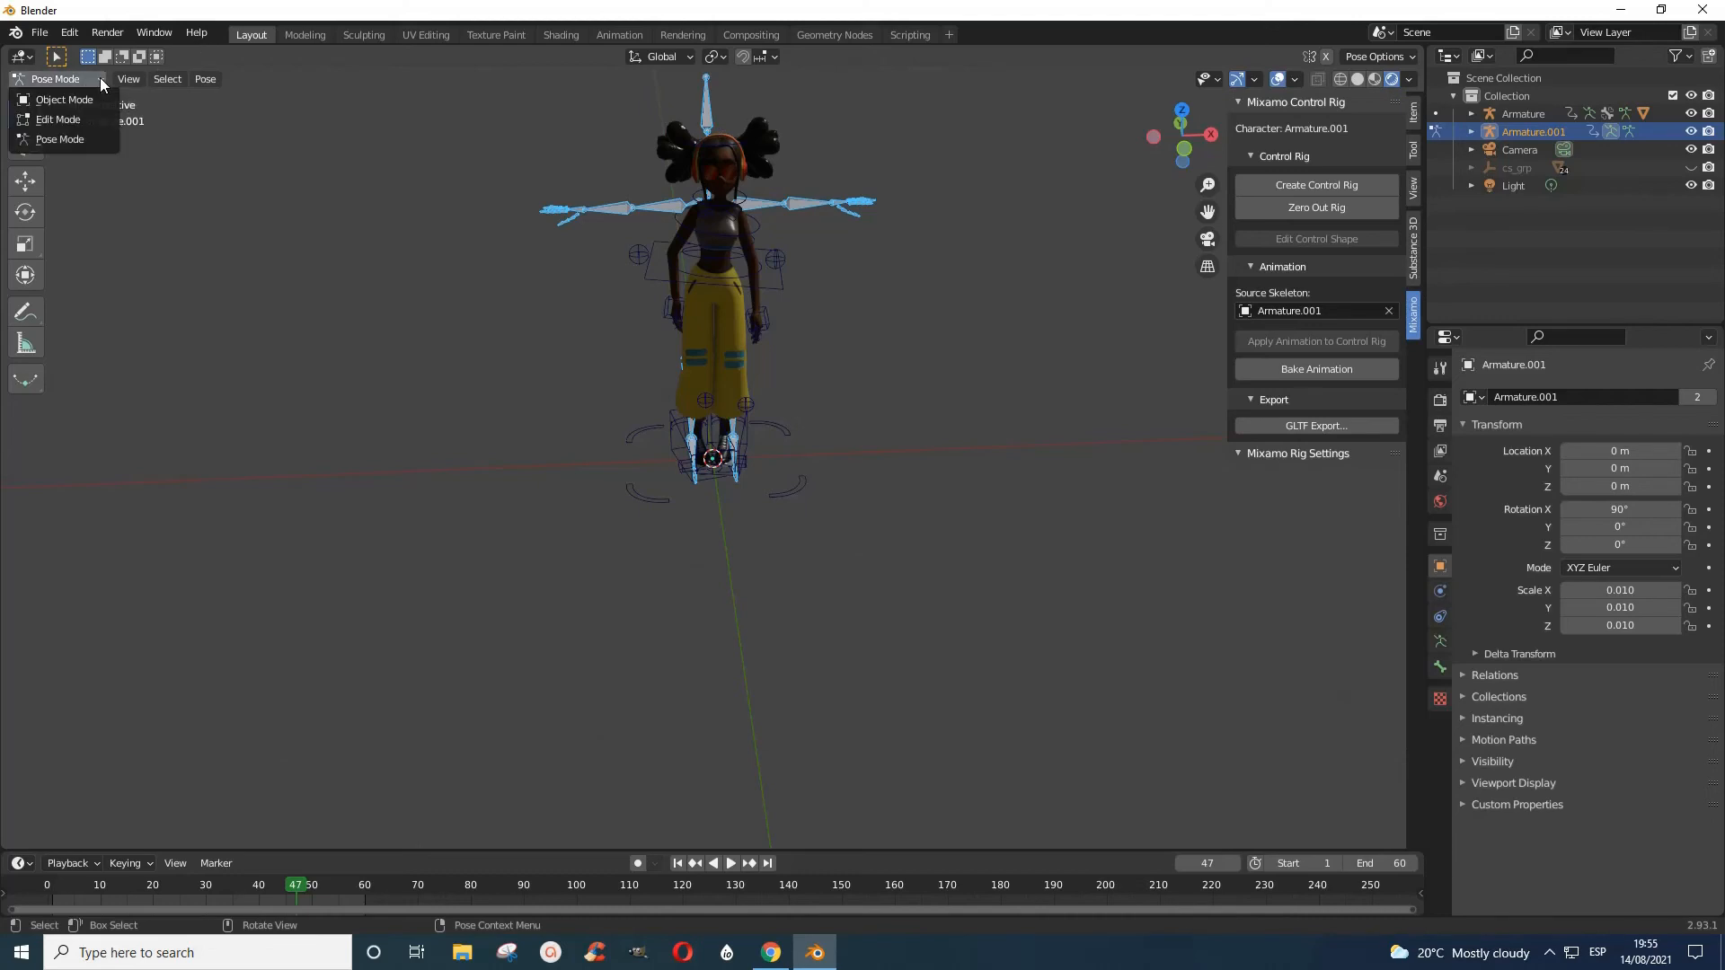
left_click(64, 100)
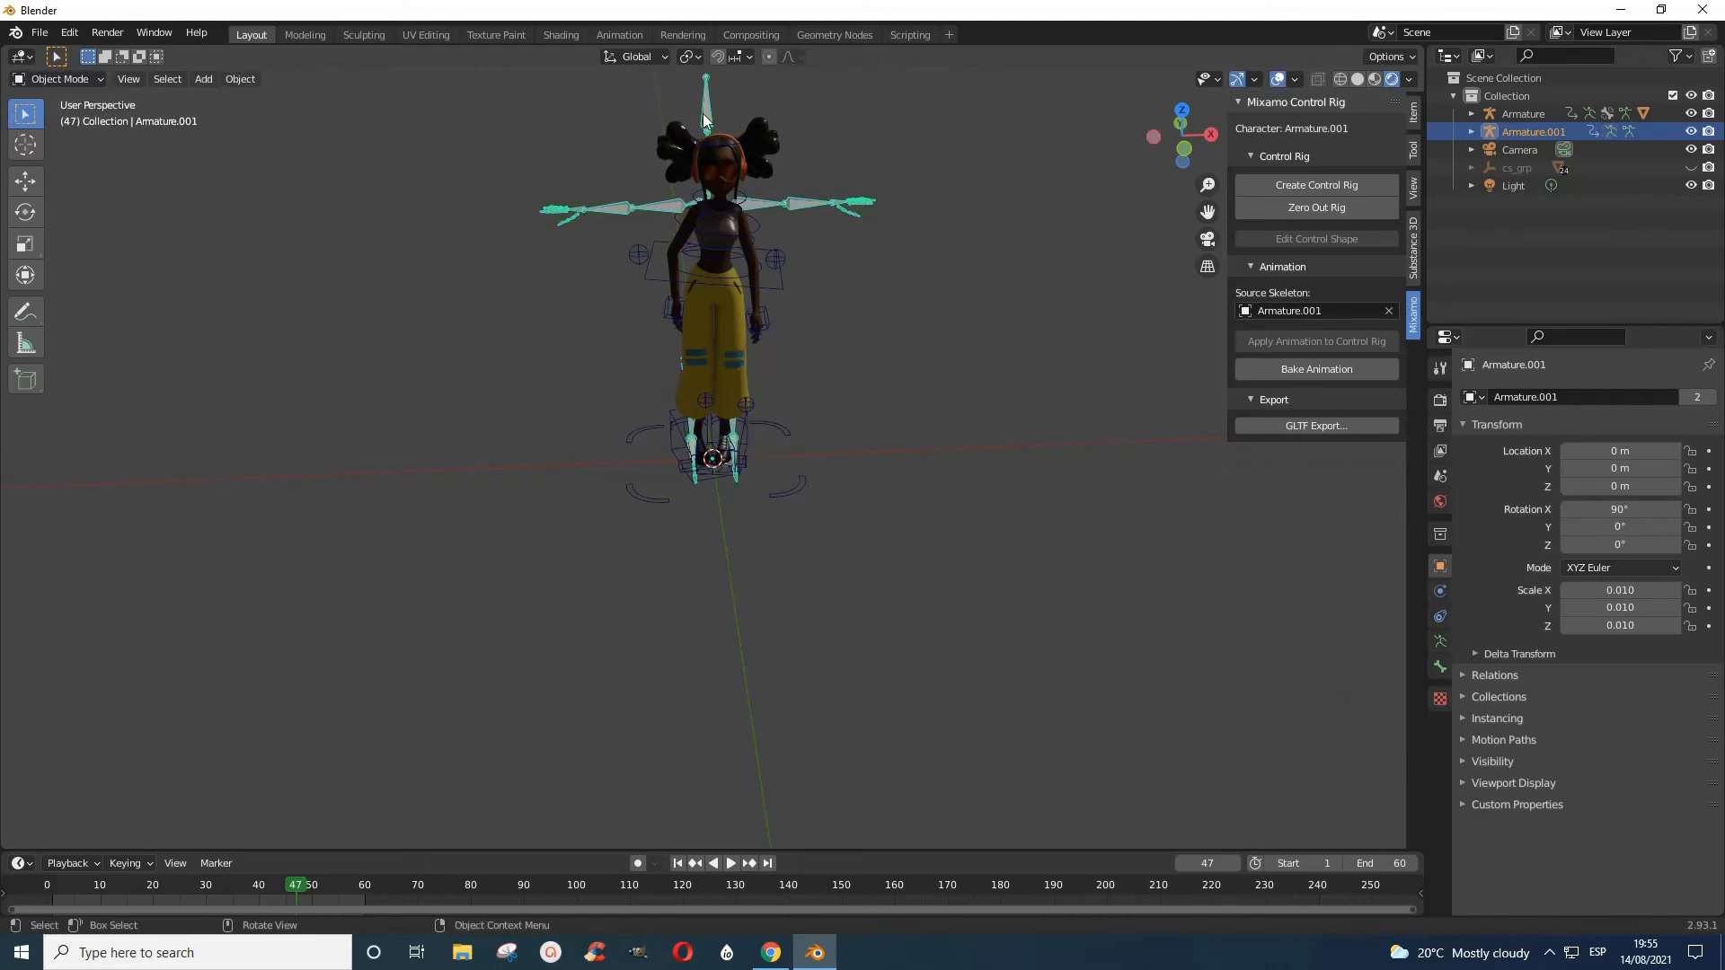
Delete the imported jump skeleton Armature.001 from the scene
left_click(705, 114)
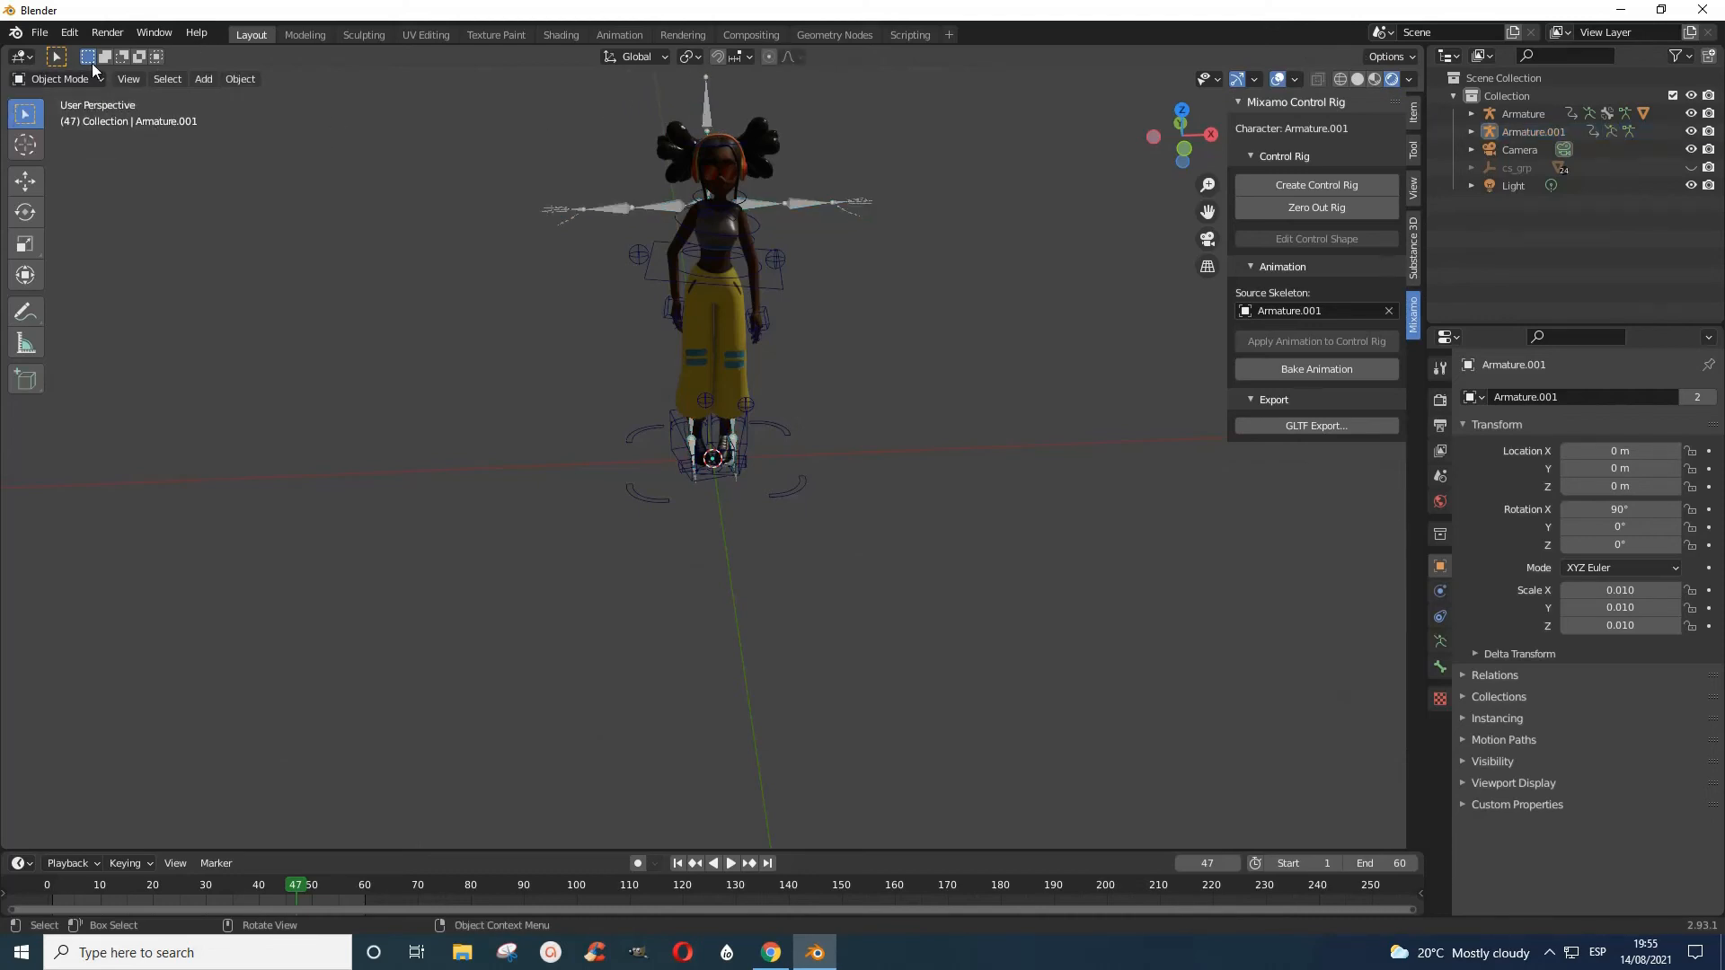
left_click(707, 118)
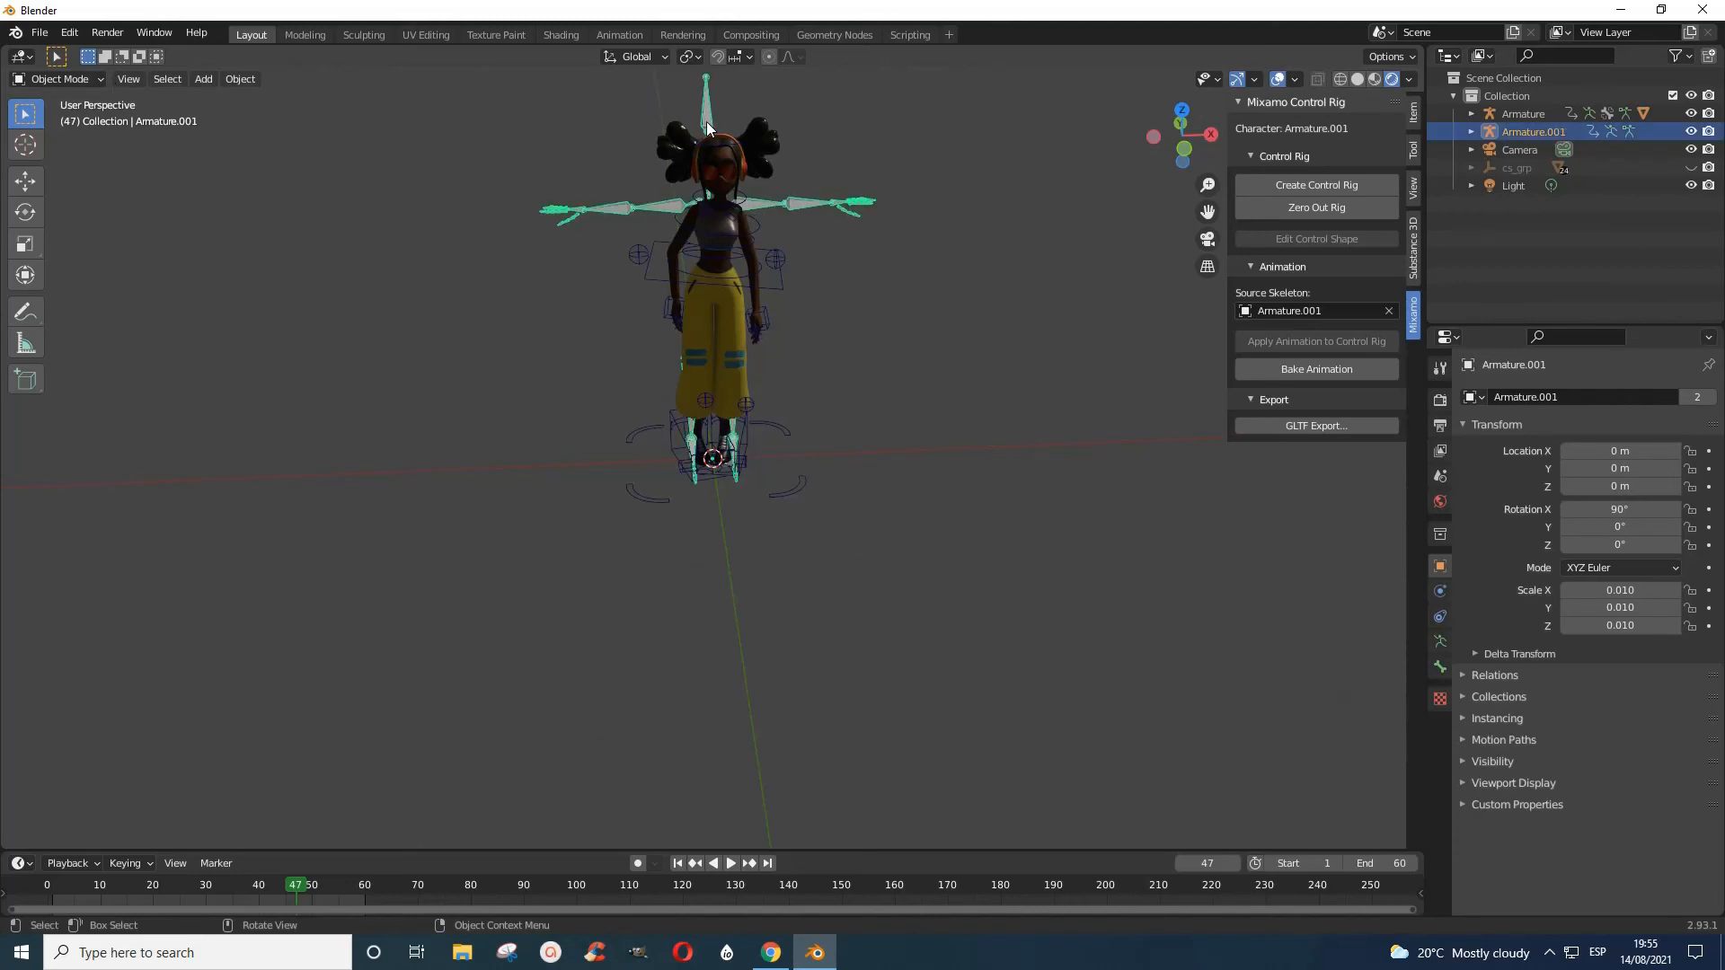
key("x")
left_click(707, 122)
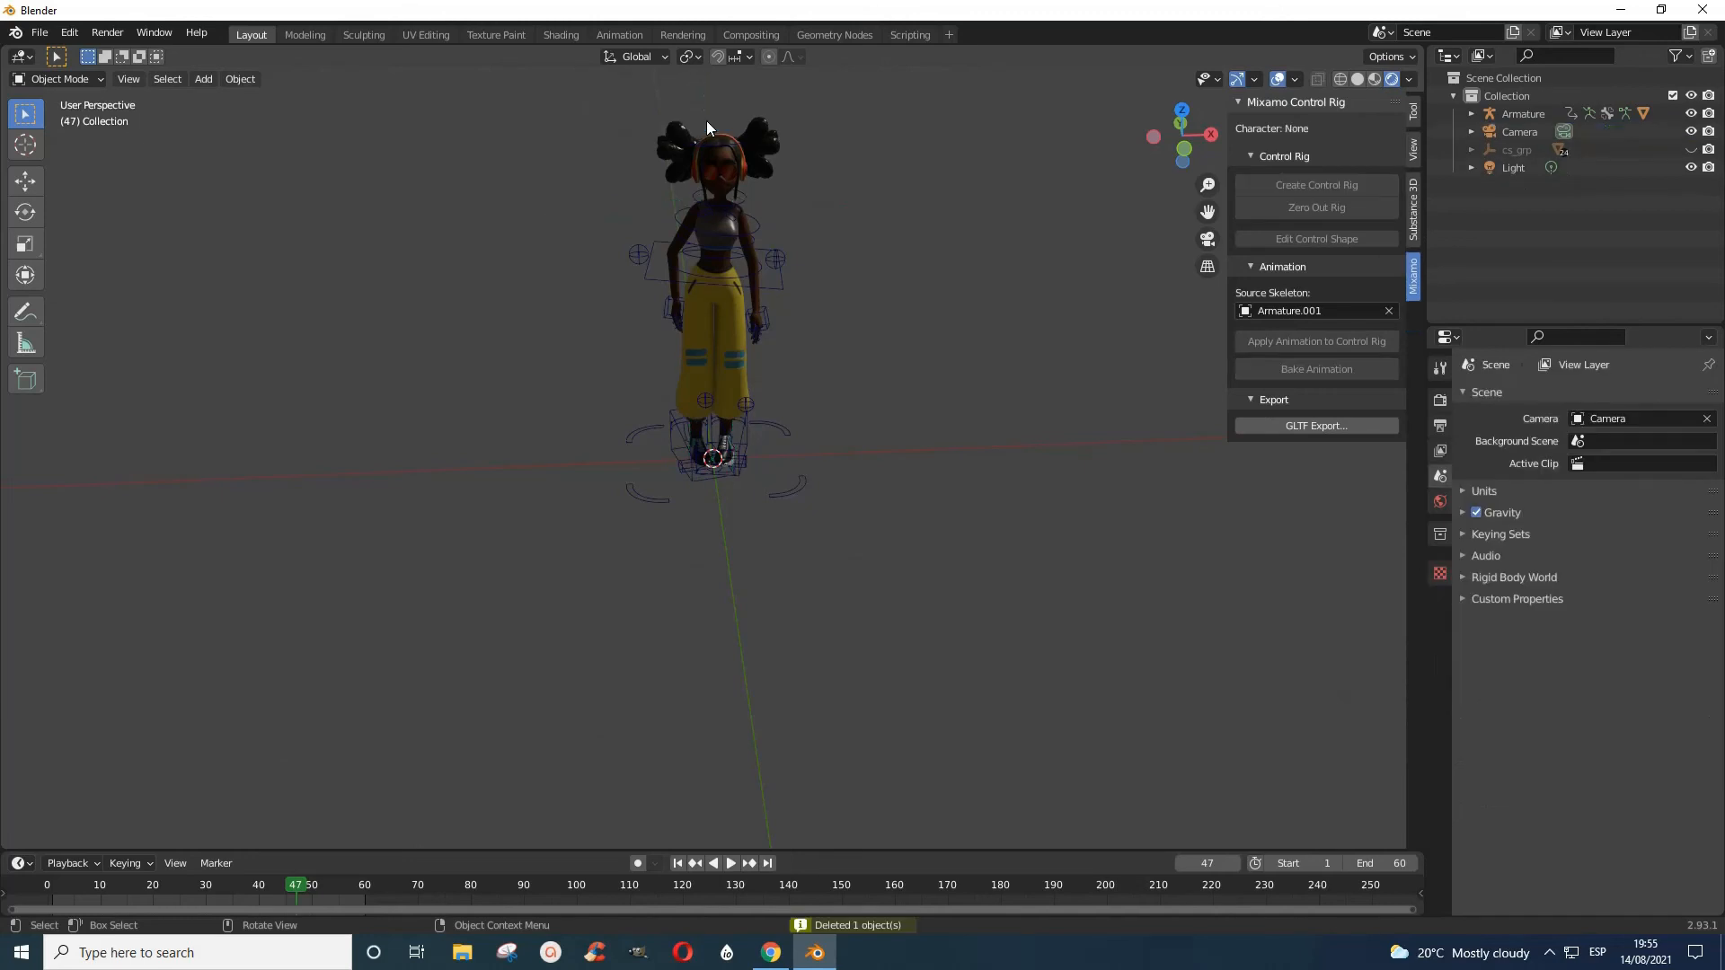
Import the animation file Flair.fbx from the Character Animation folder as FBX
left_click(40, 33)
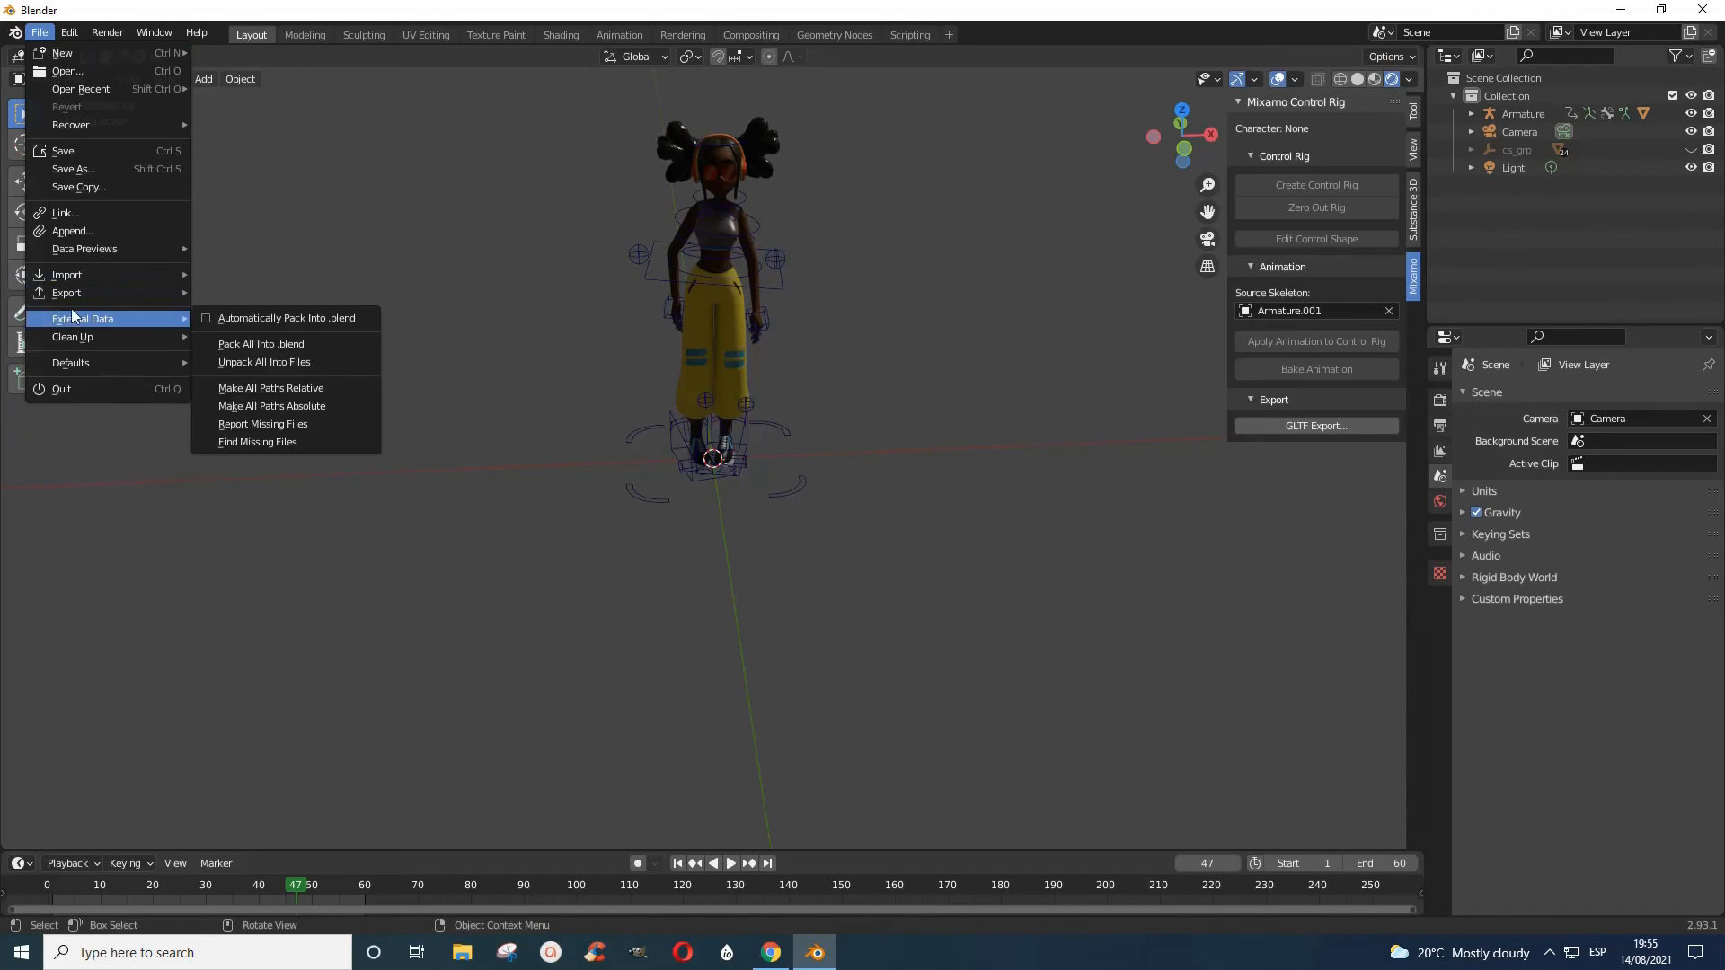
mouse_move(67, 276)
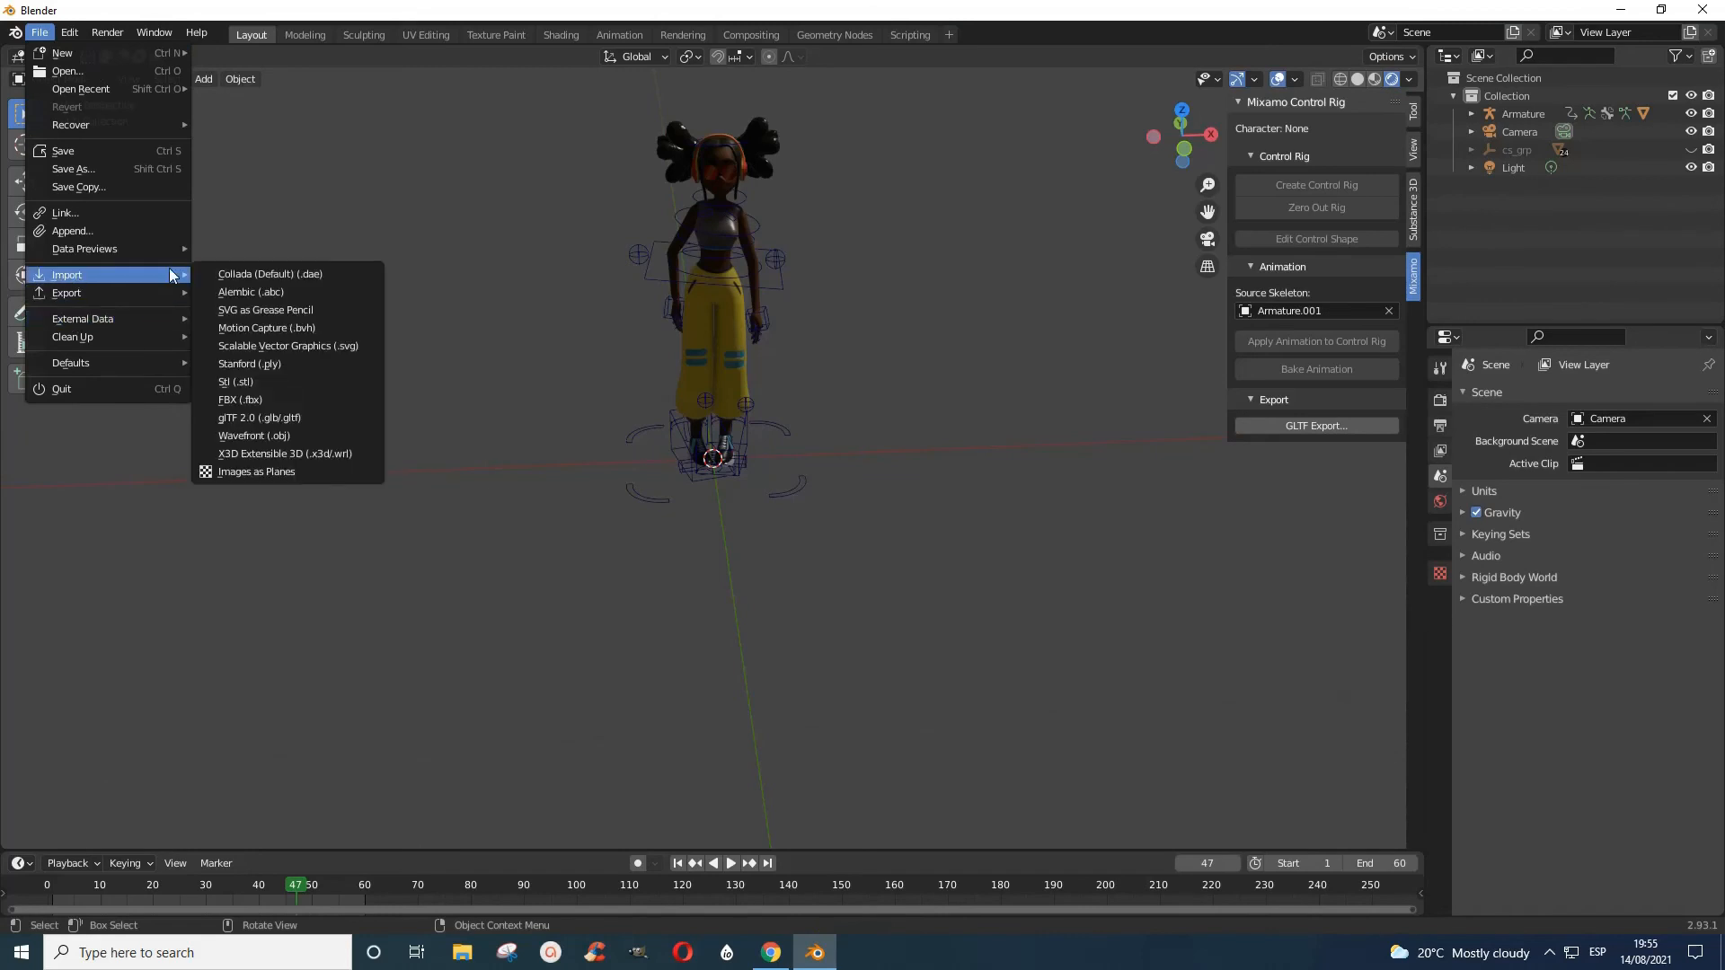
left_click(254, 401)
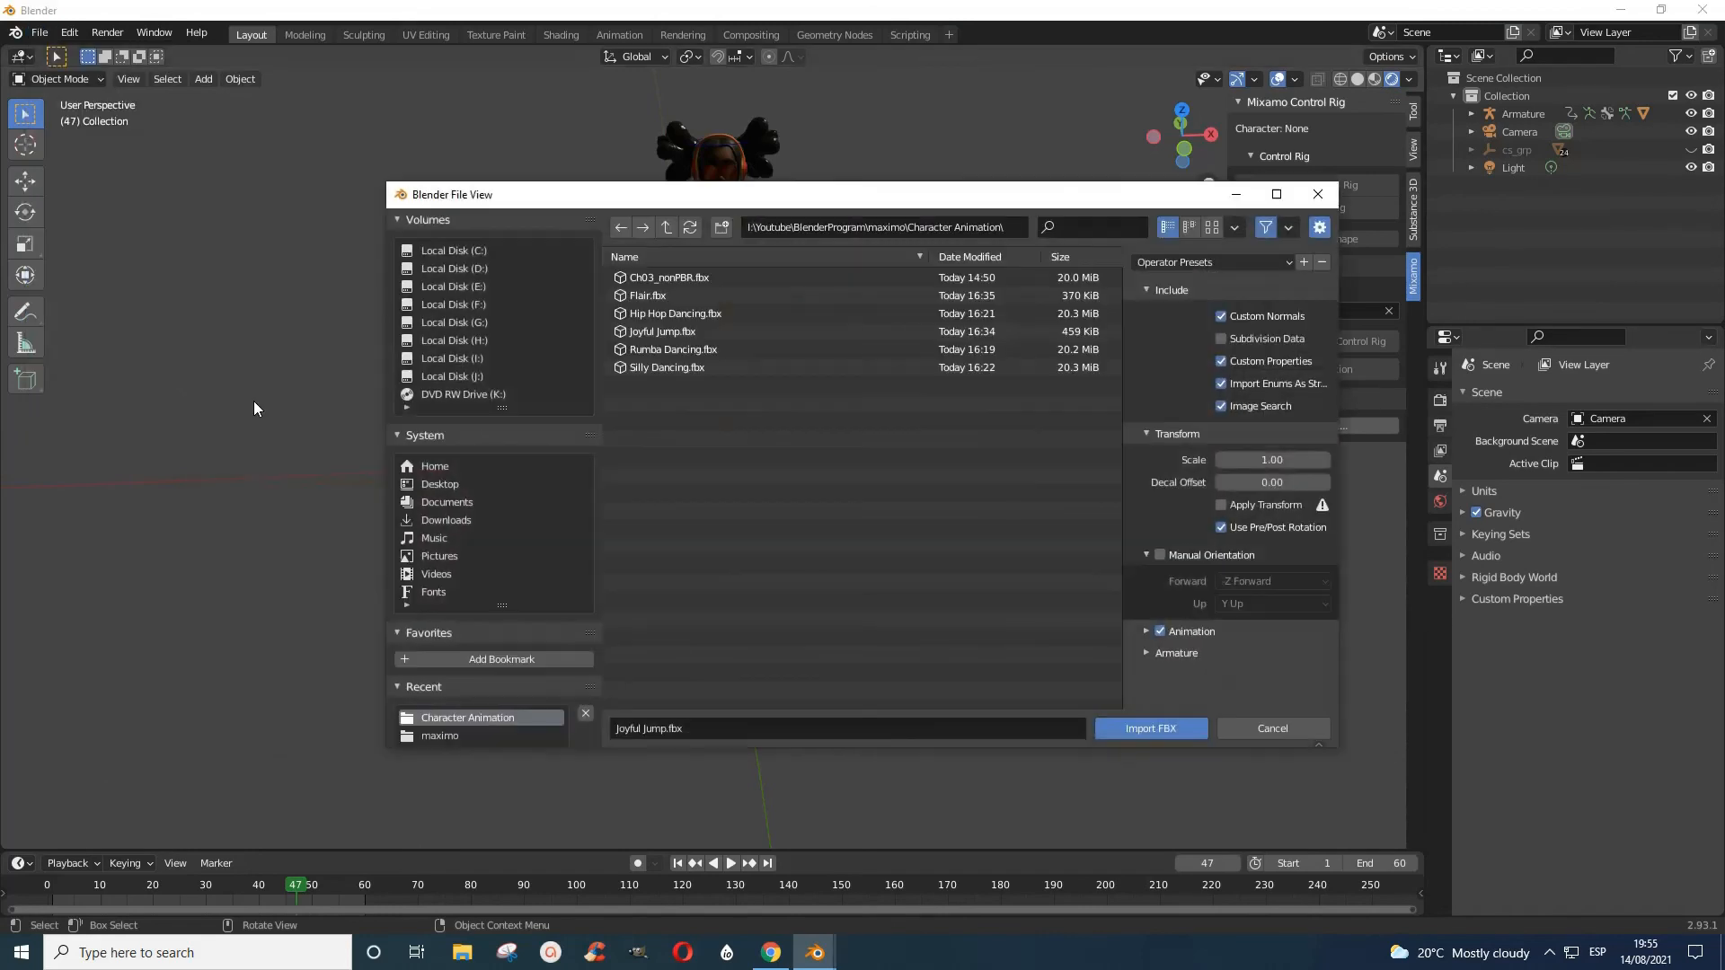
left_click(650, 296)
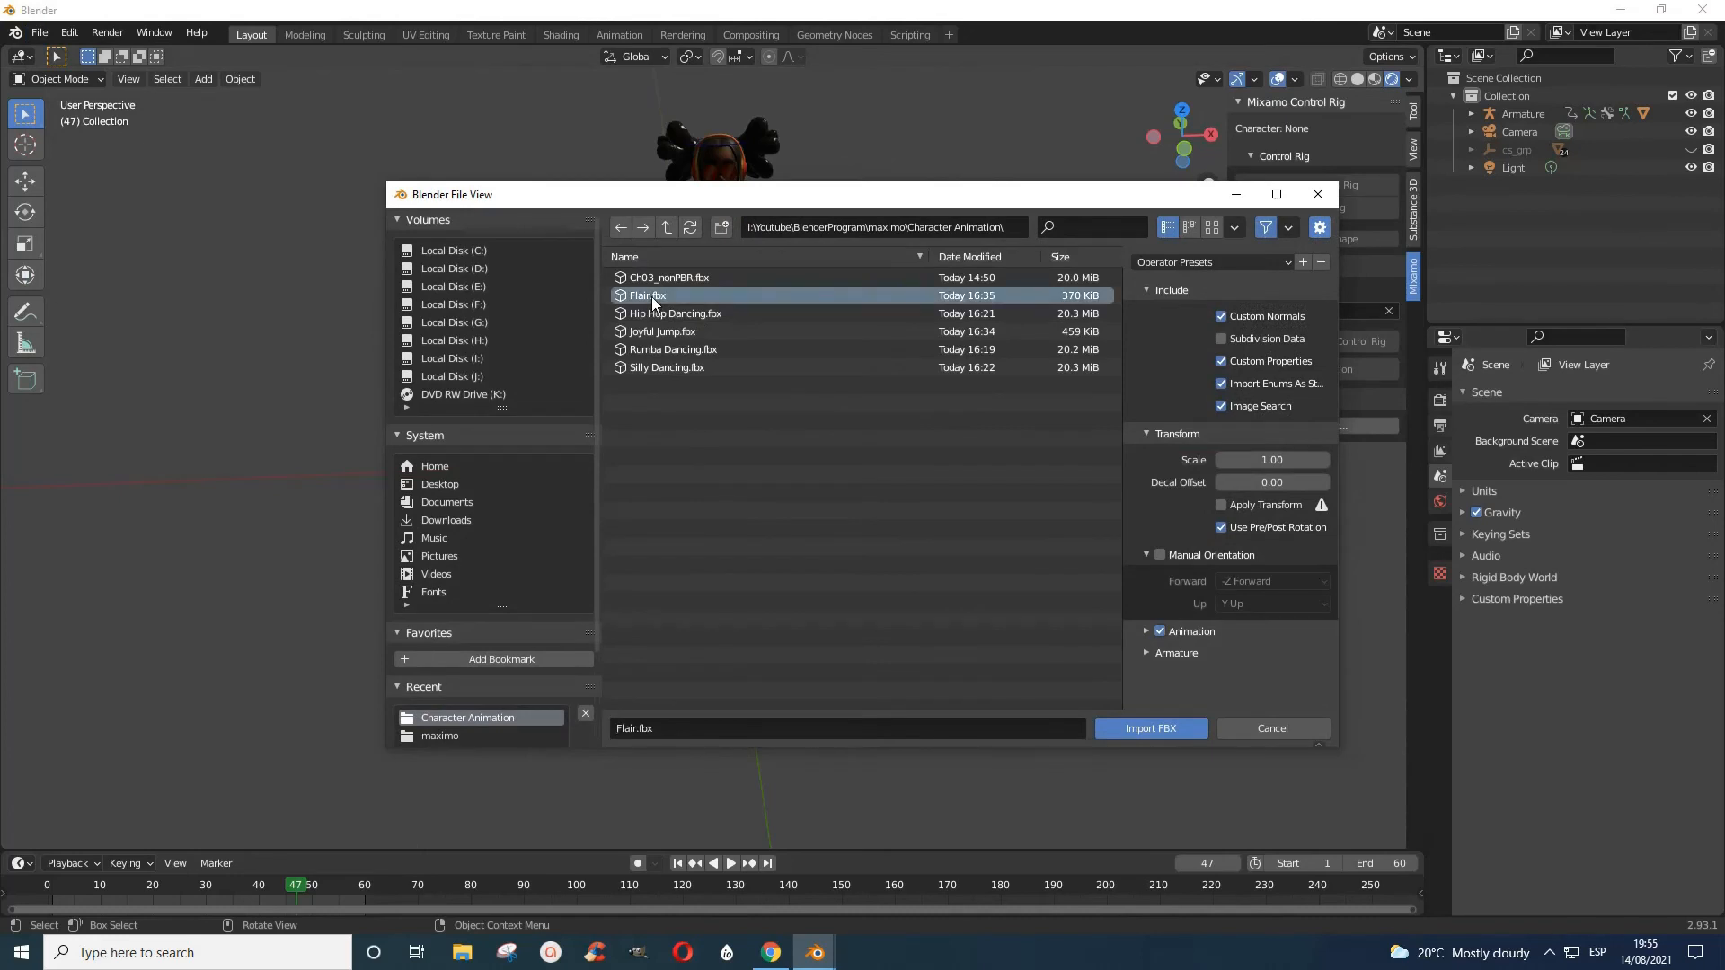
left_click(1151, 733)
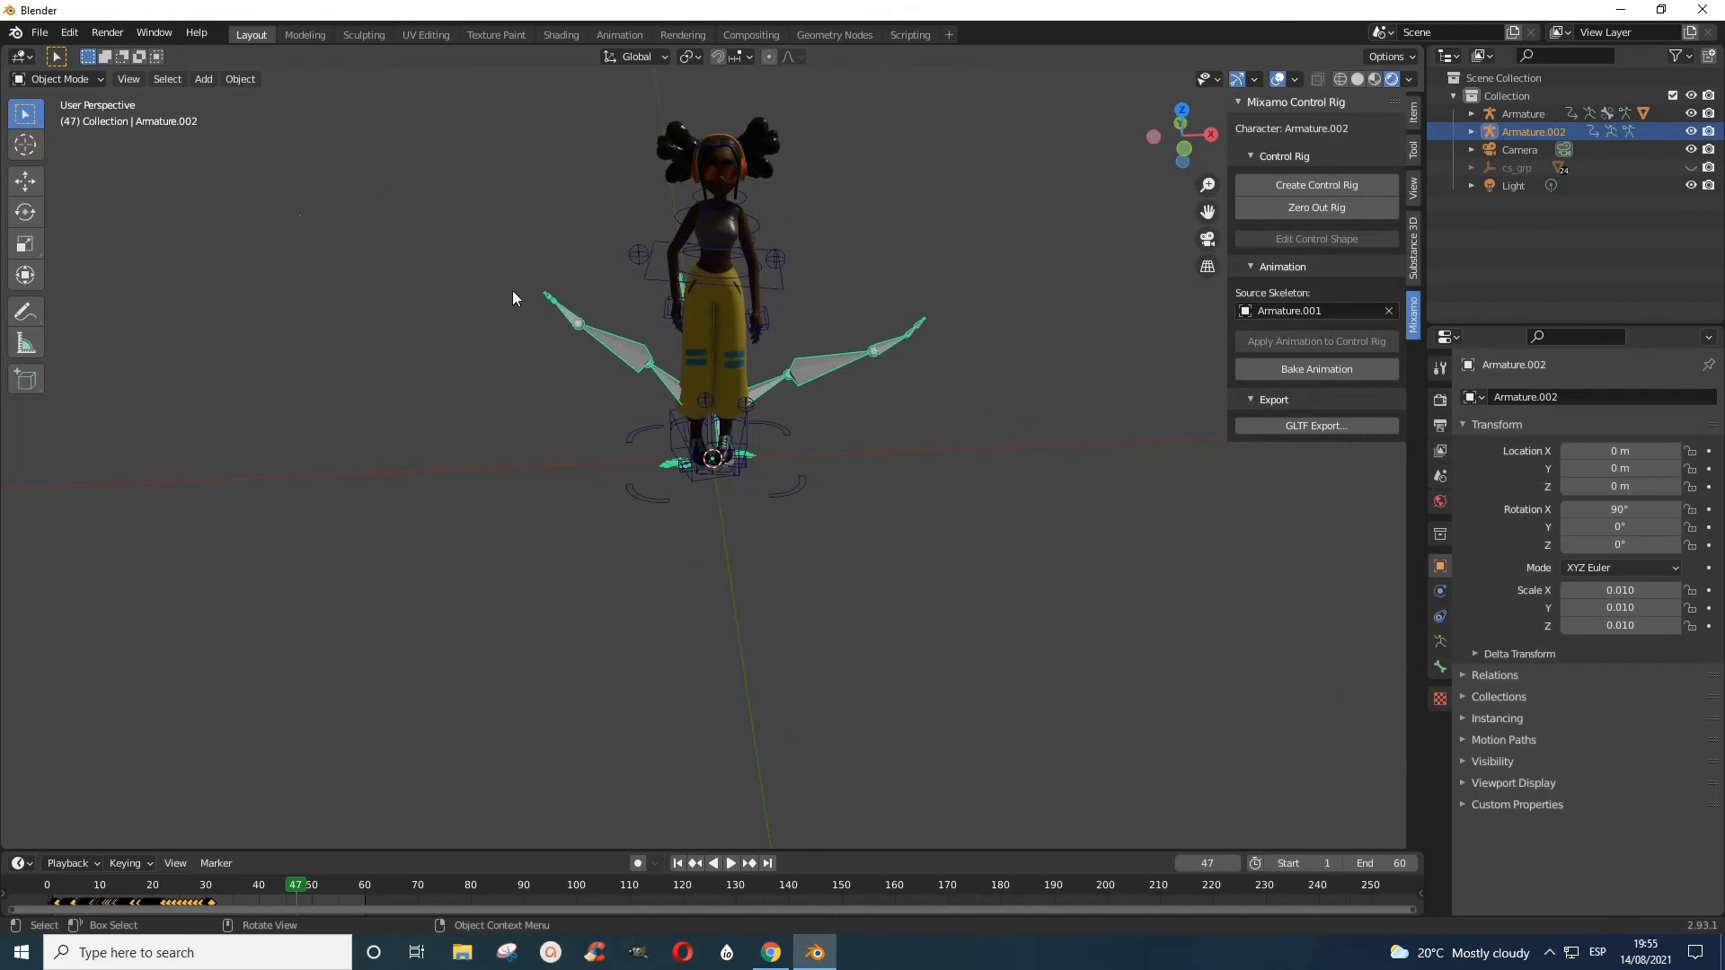
Apply the flair animation to the character's control rig, using the imported skeleton Armature.002 as the source skeleton
left_click(749, 403)
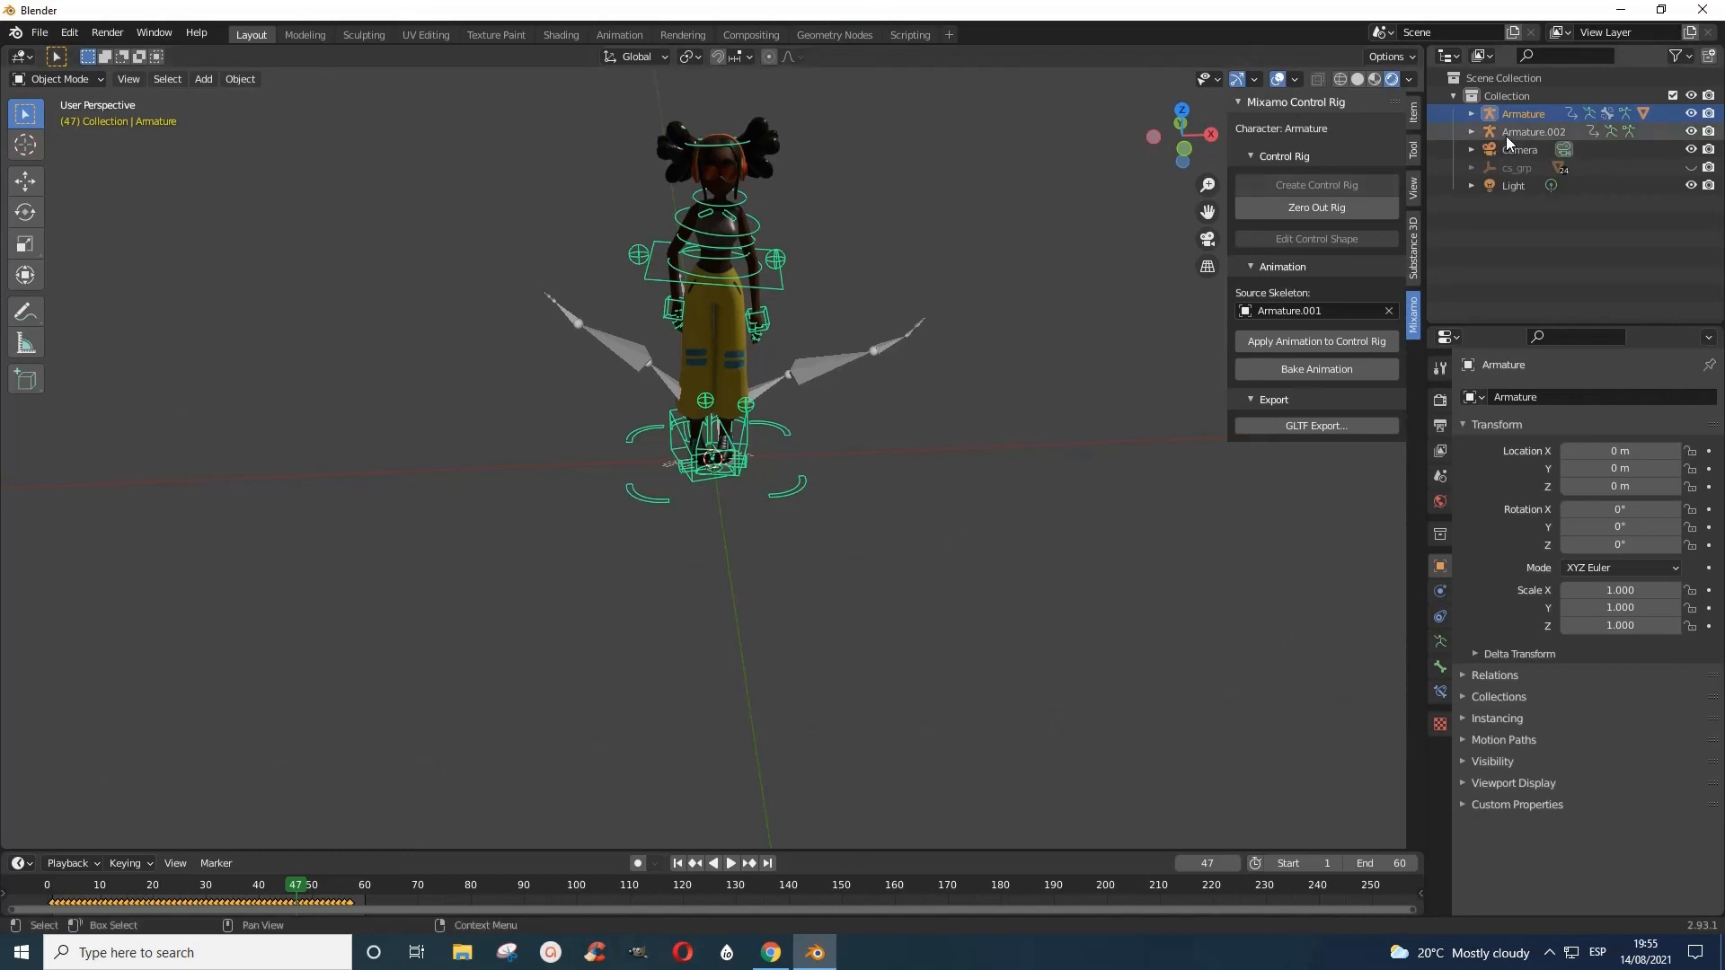
left_click(1274, 313)
scroll(1362, 470, "down", 20)
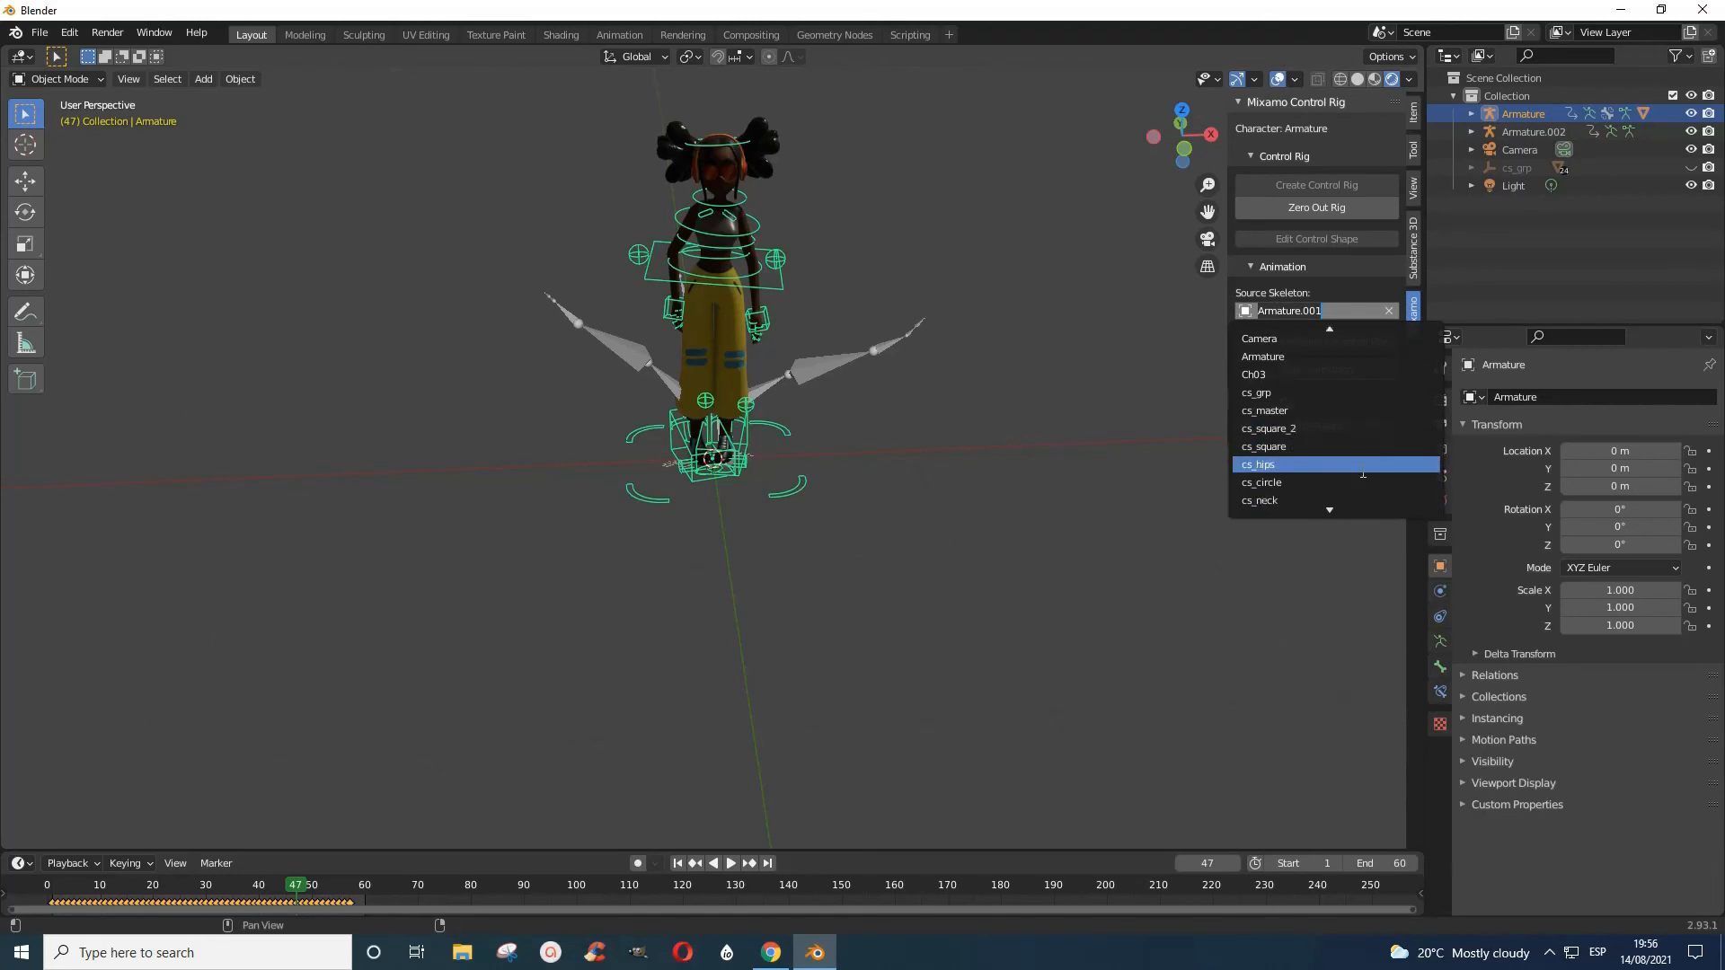
scroll(1363, 470, "down", 10)
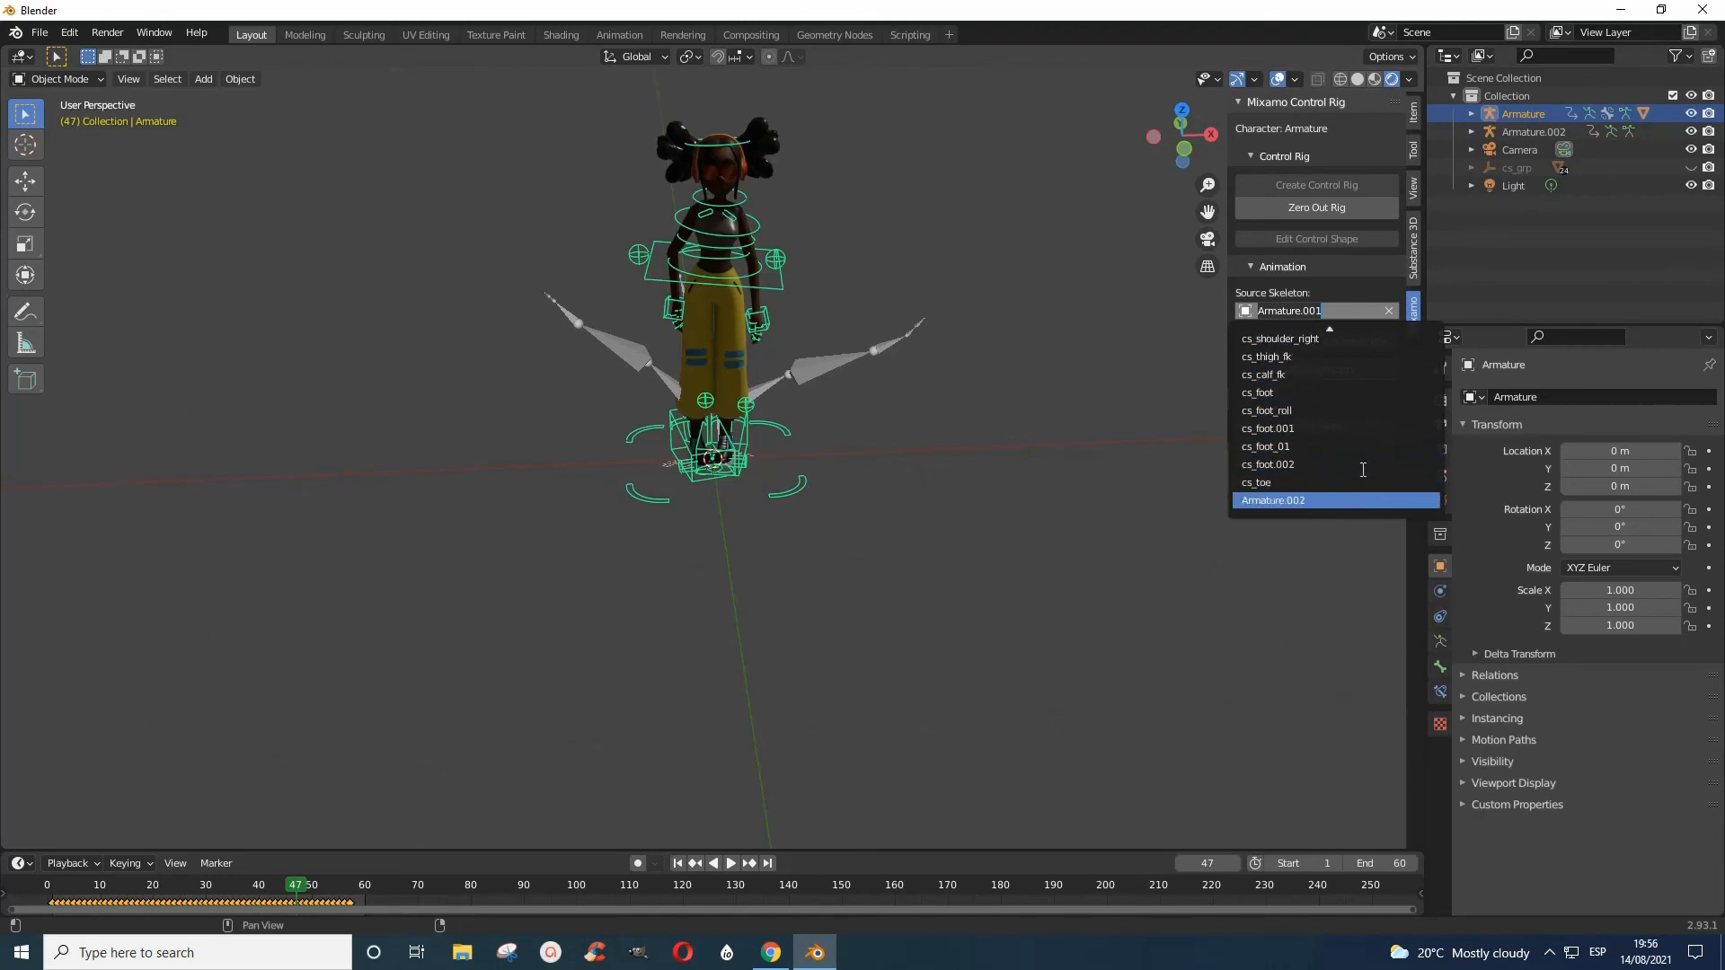
left_click(1299, 507)
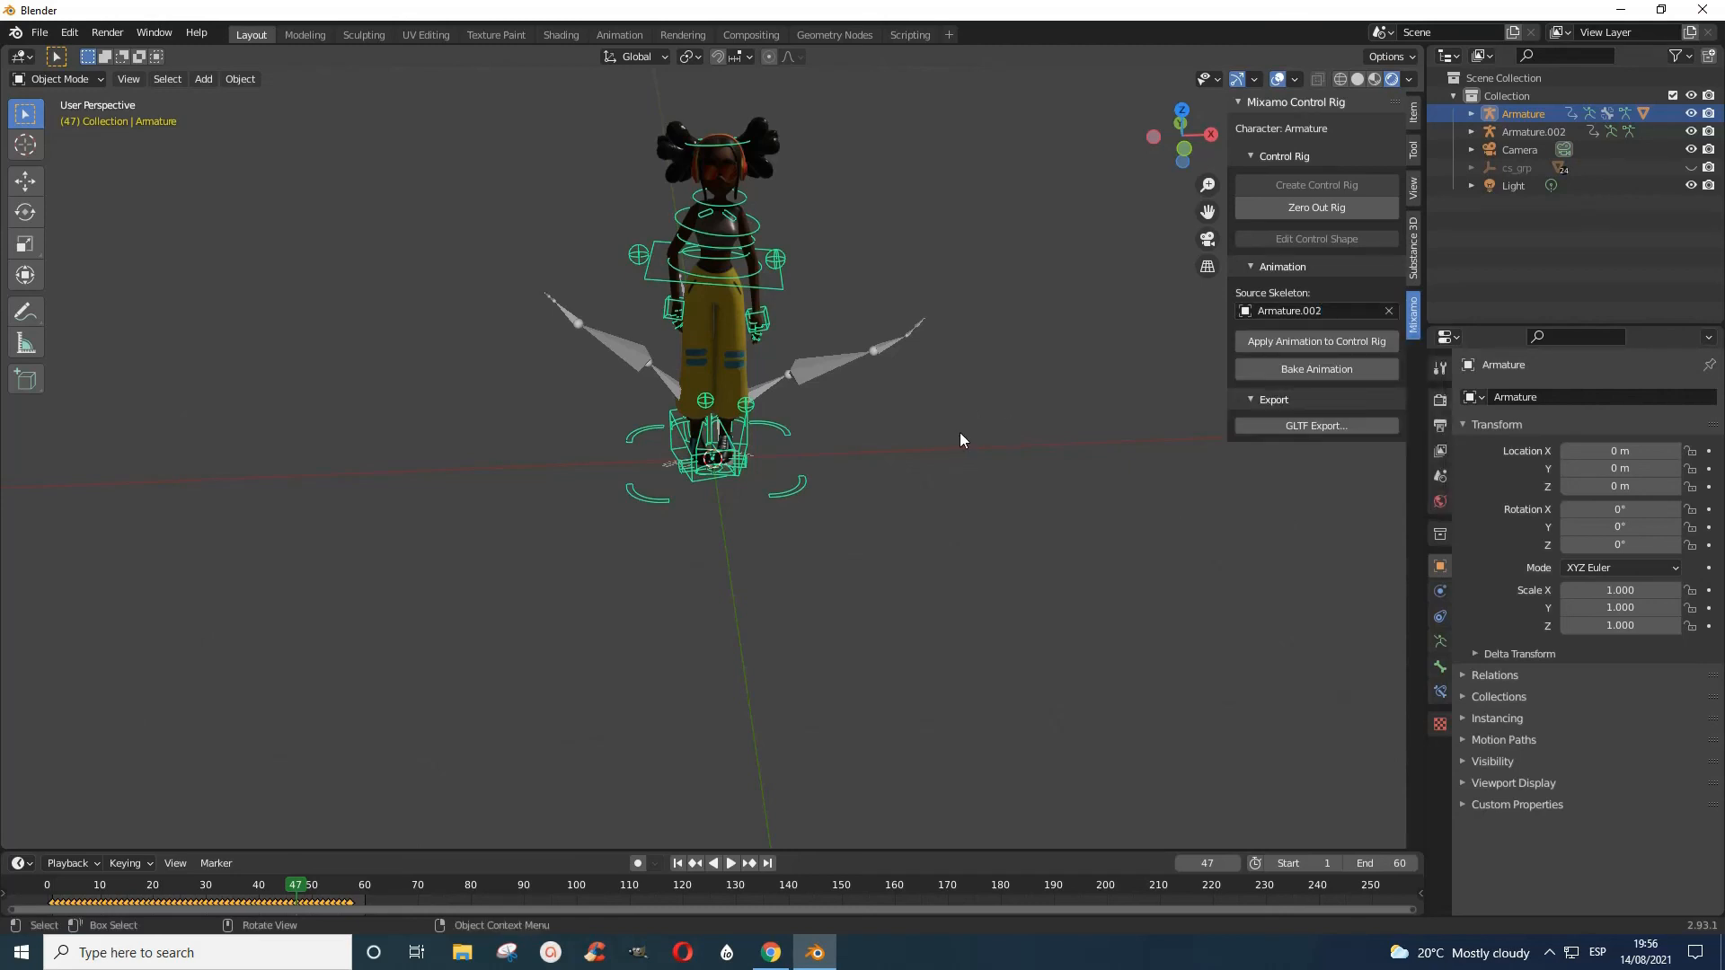
left_click(1296, 349)
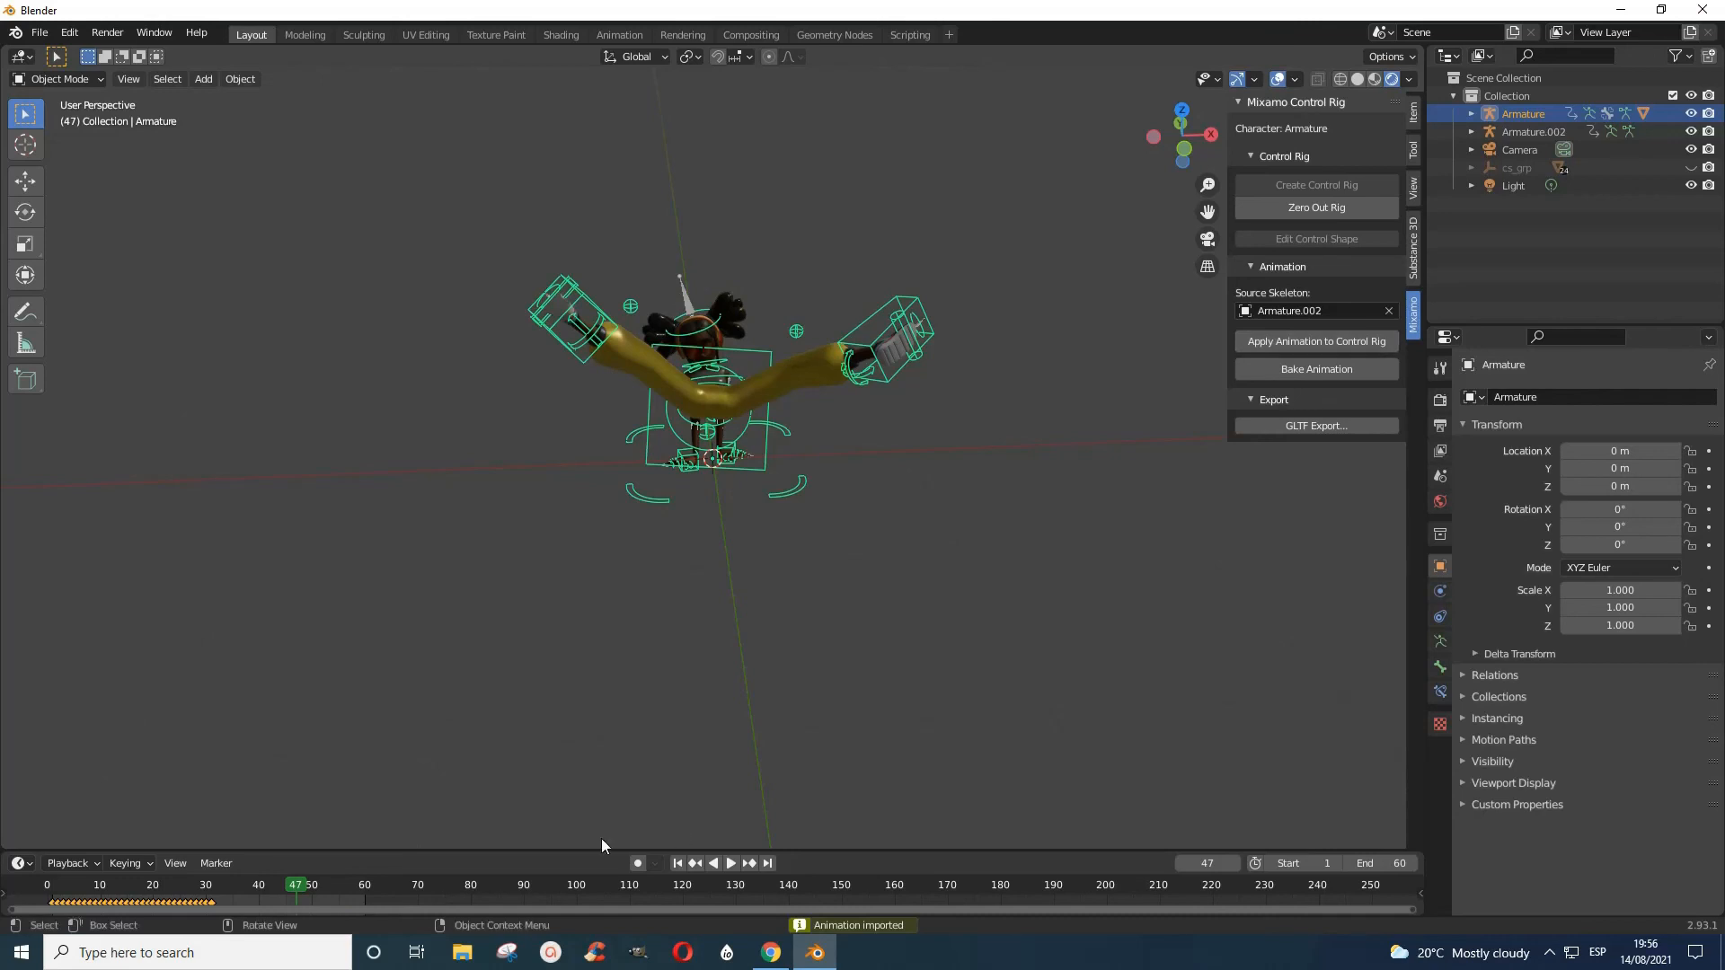
Play the flair animation from the first frame and stop playback
left_click(677, 863)
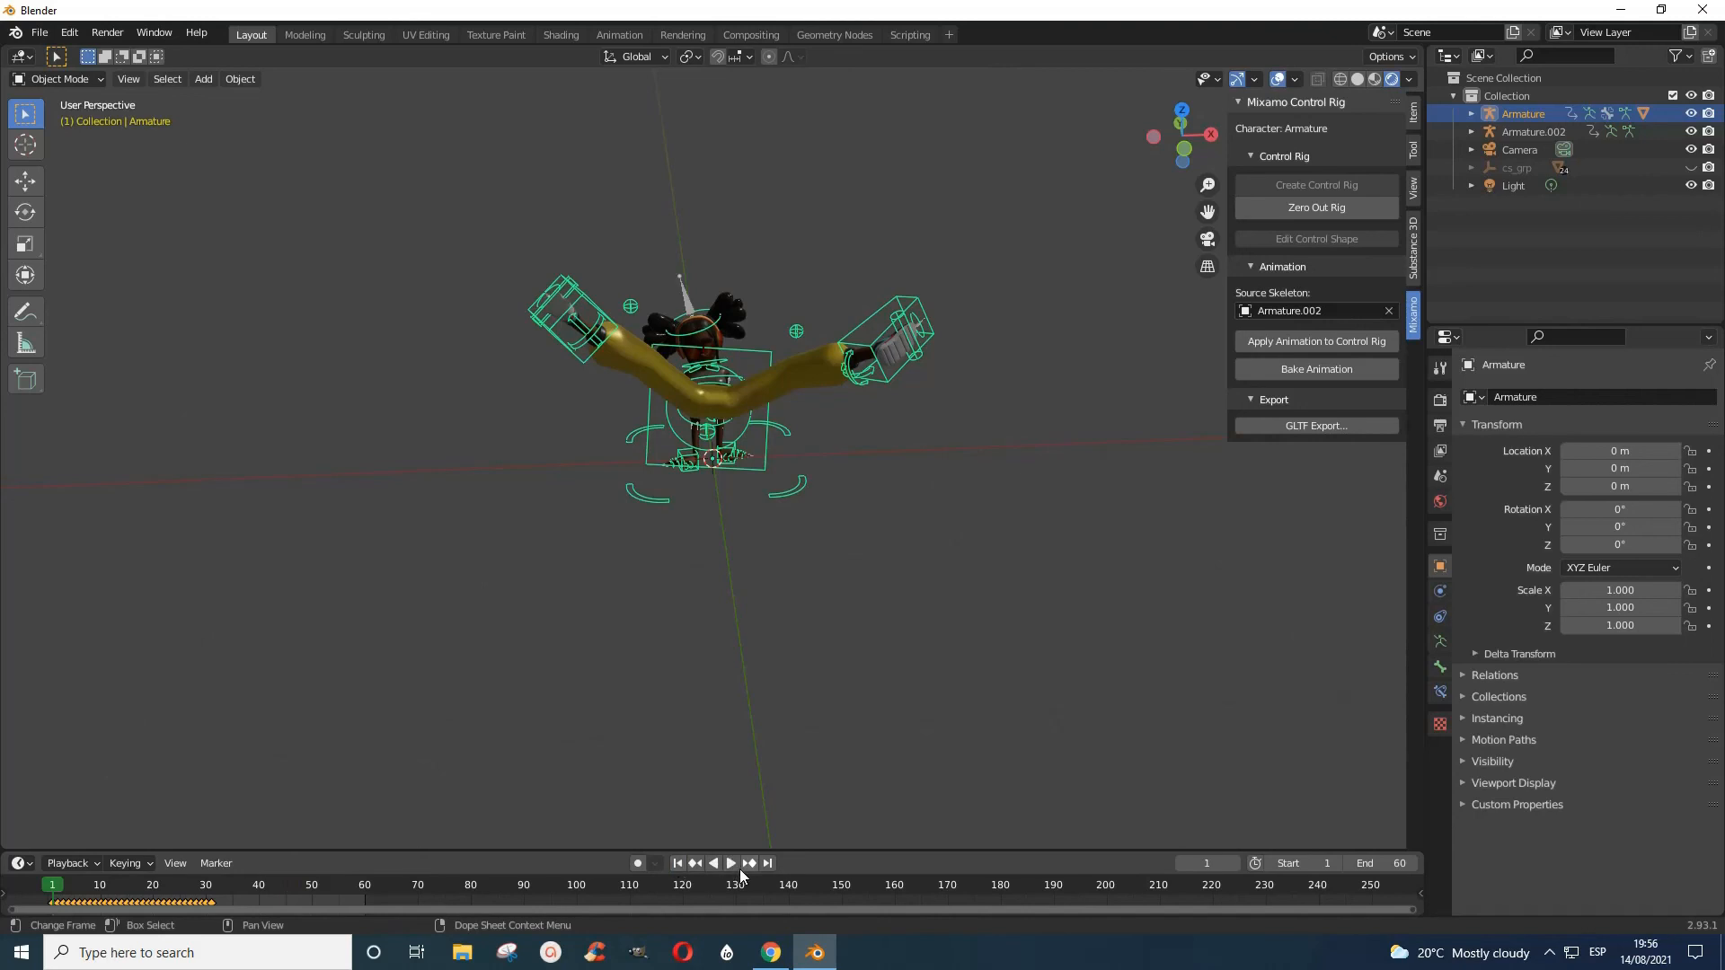
left_click(731, 864)
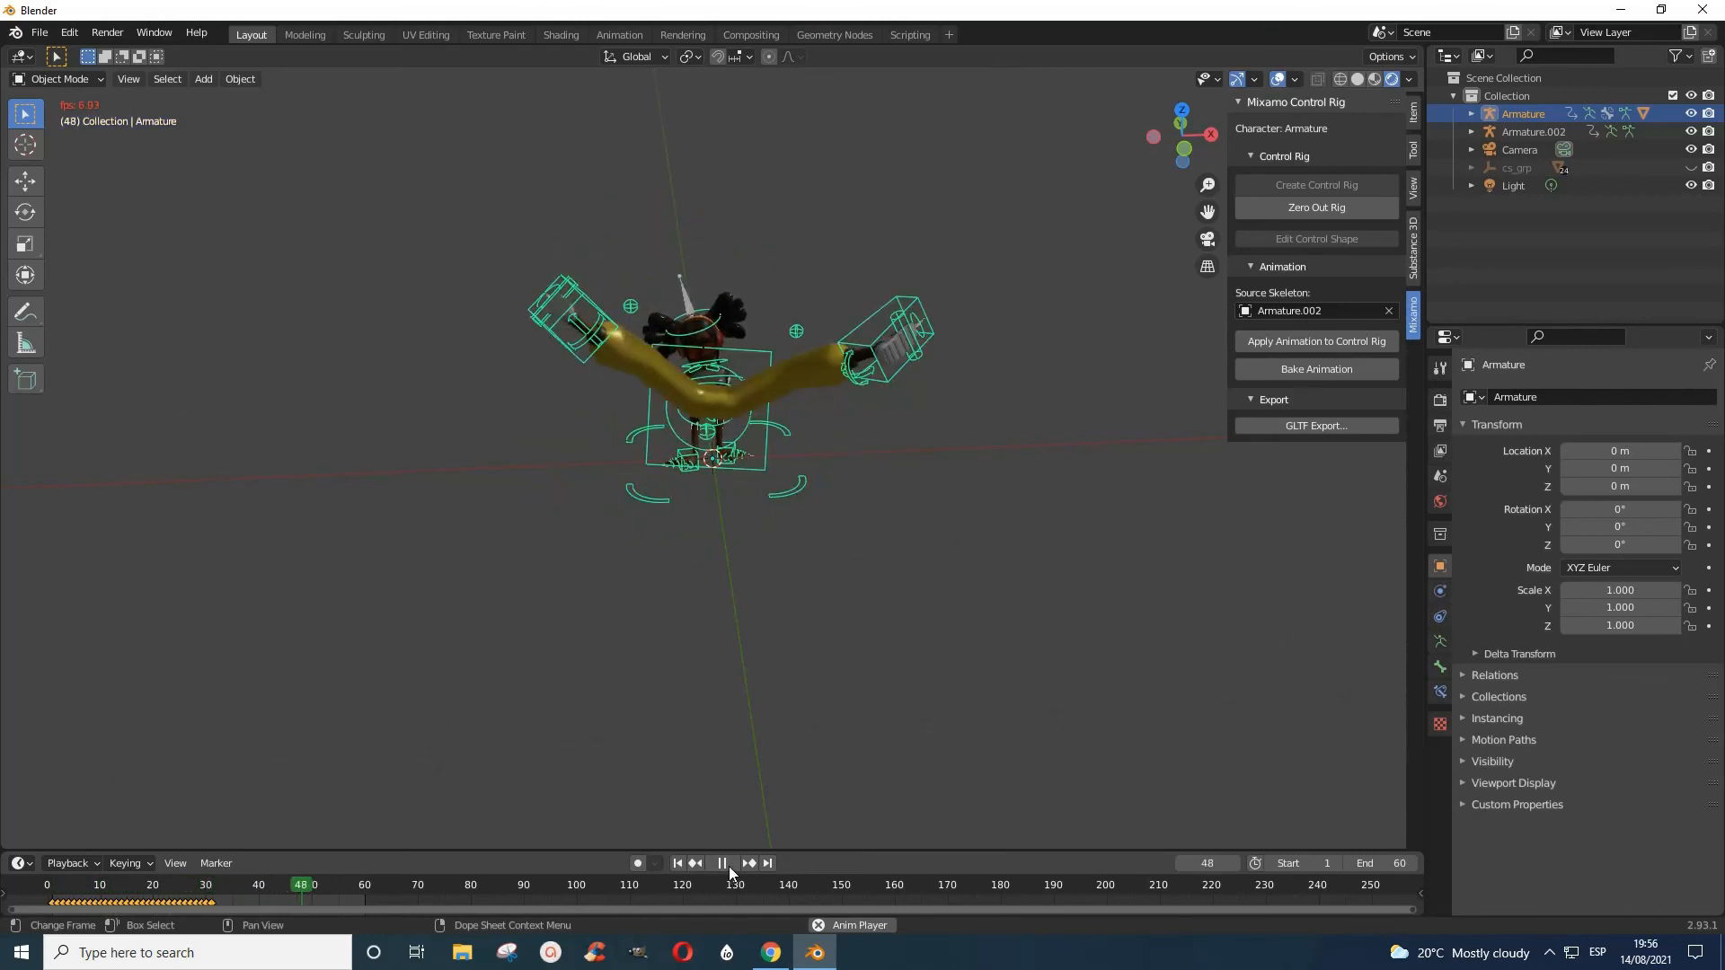
left_click(722, 863)
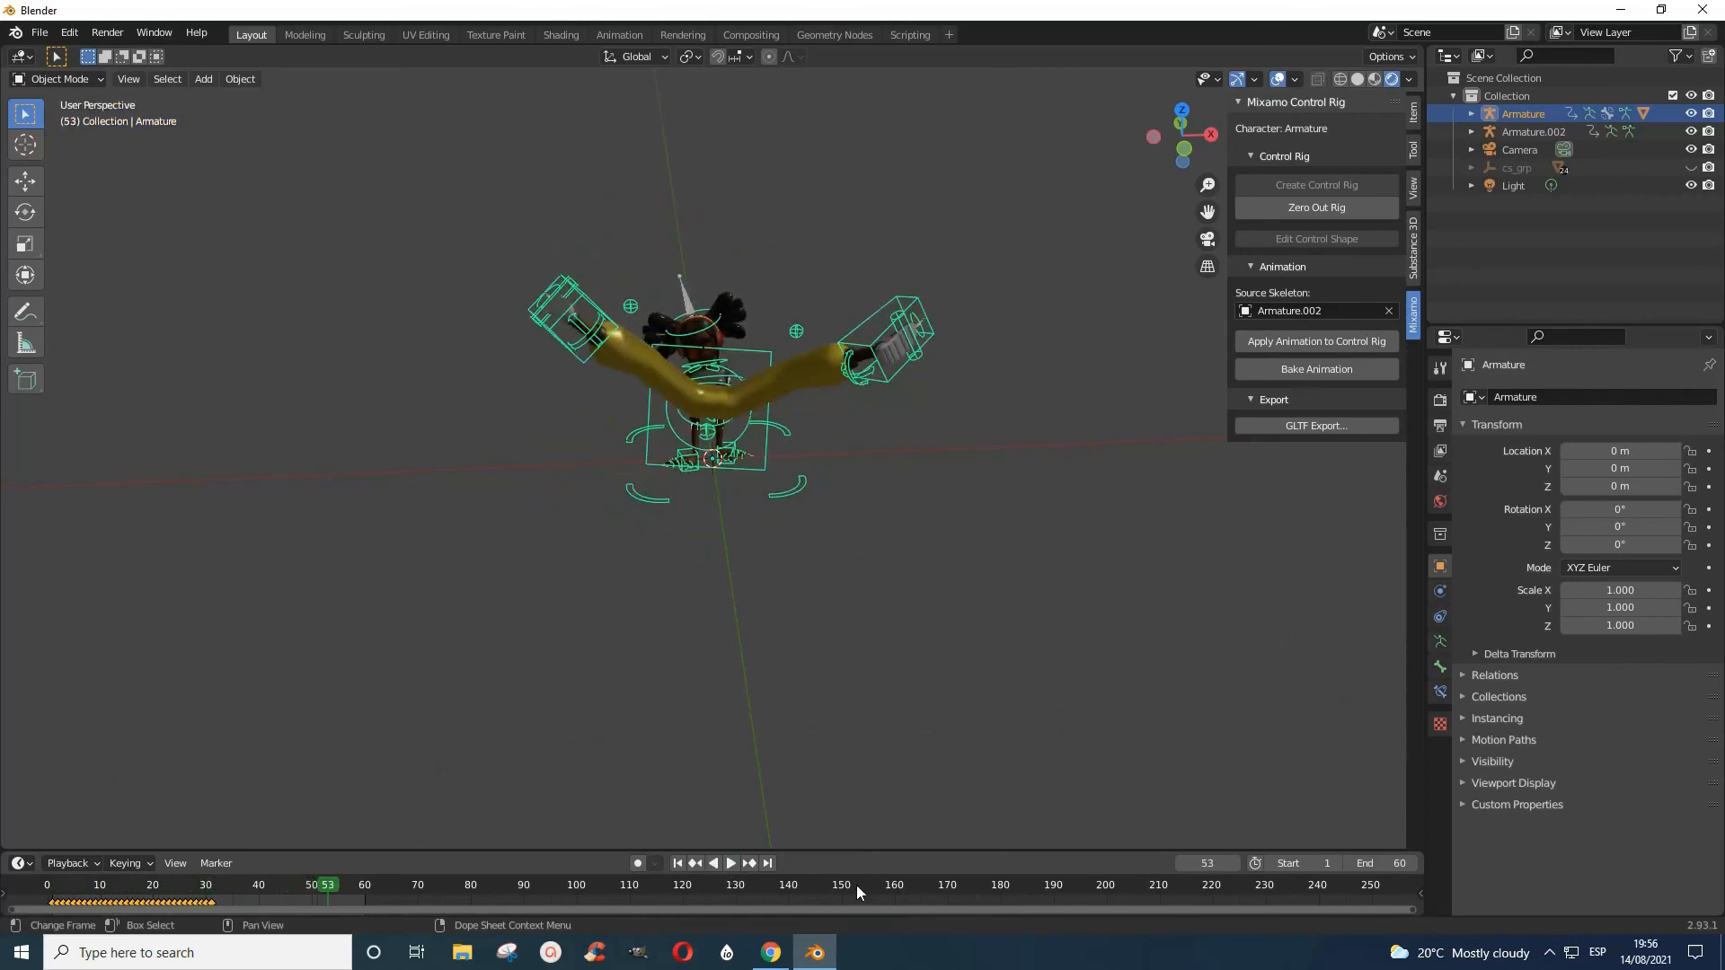
Set the timeline's end frame to 30 and preview the flair animation in the shortened range, stopping playback at the end
left_click(1380, 864)
type("30")
key("Return")
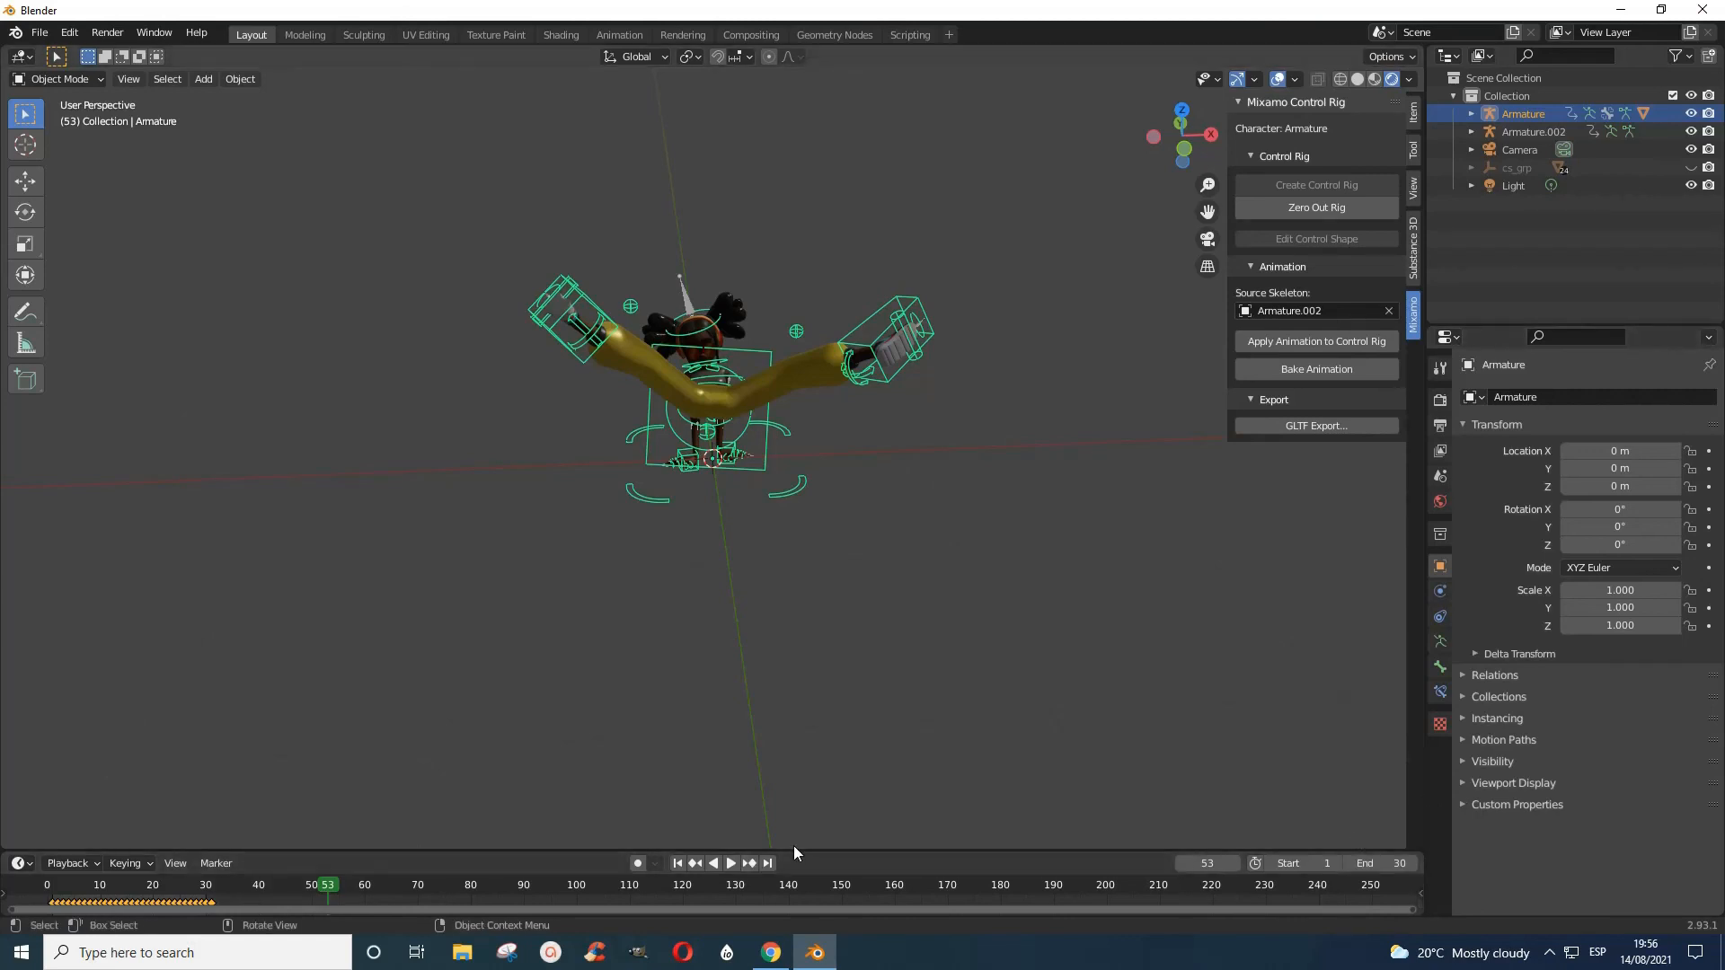
left_click(728, 864)
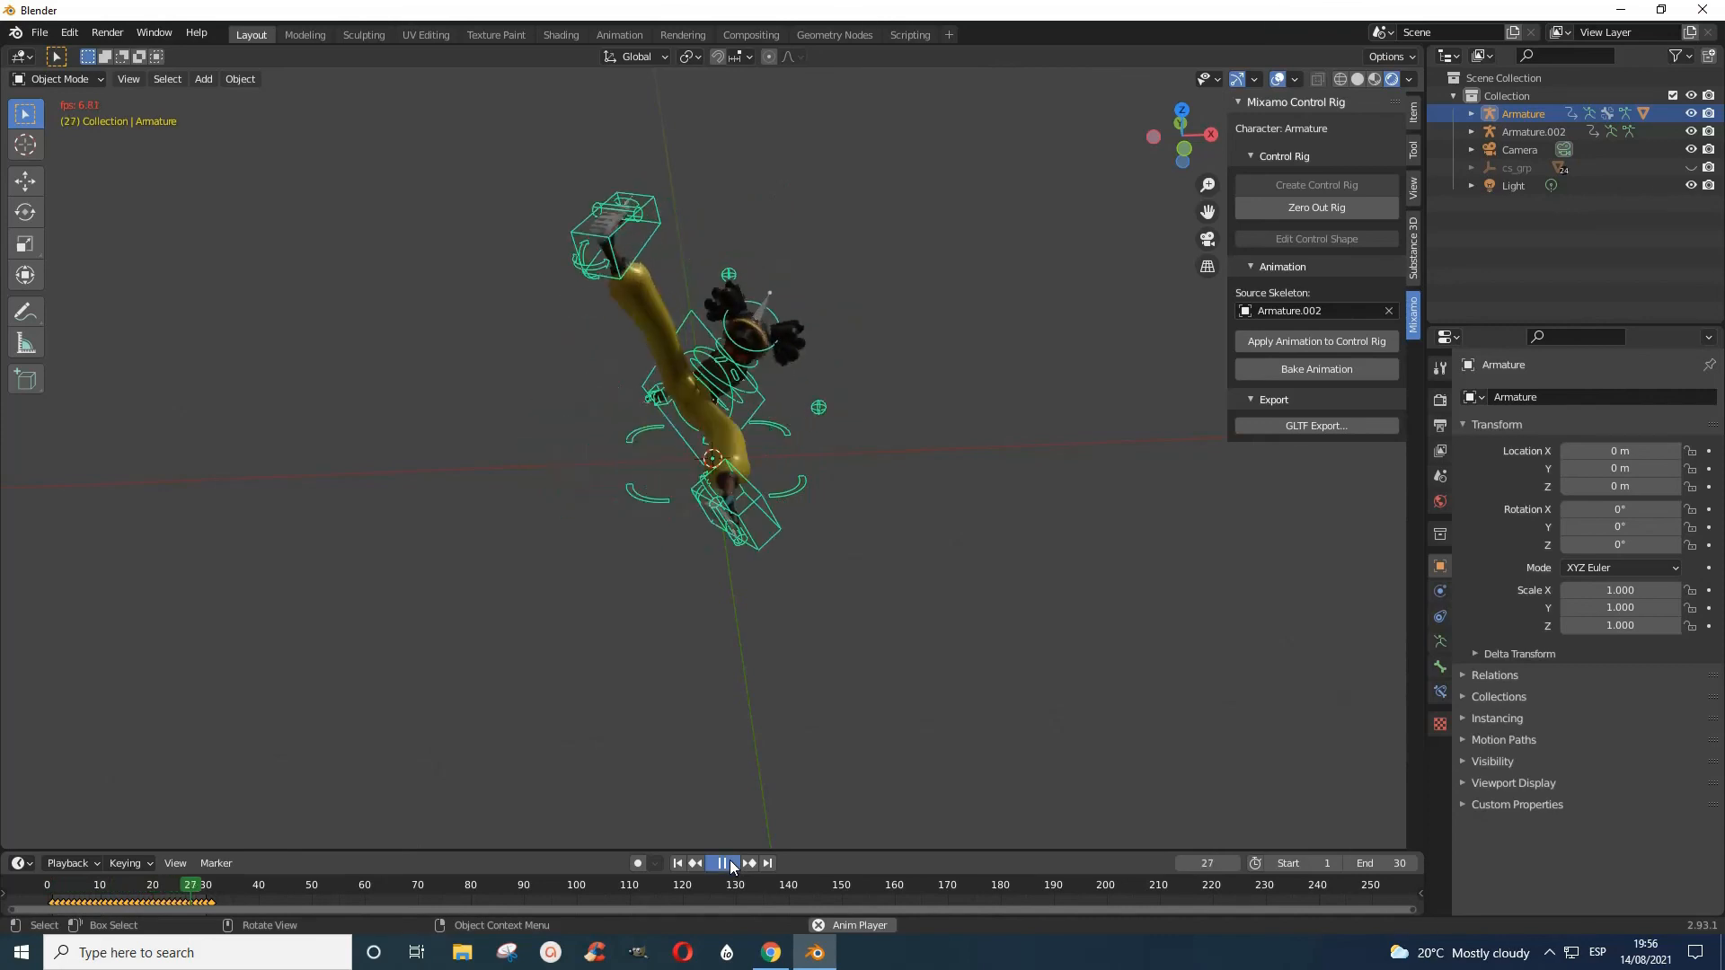
left_click(728, 862)
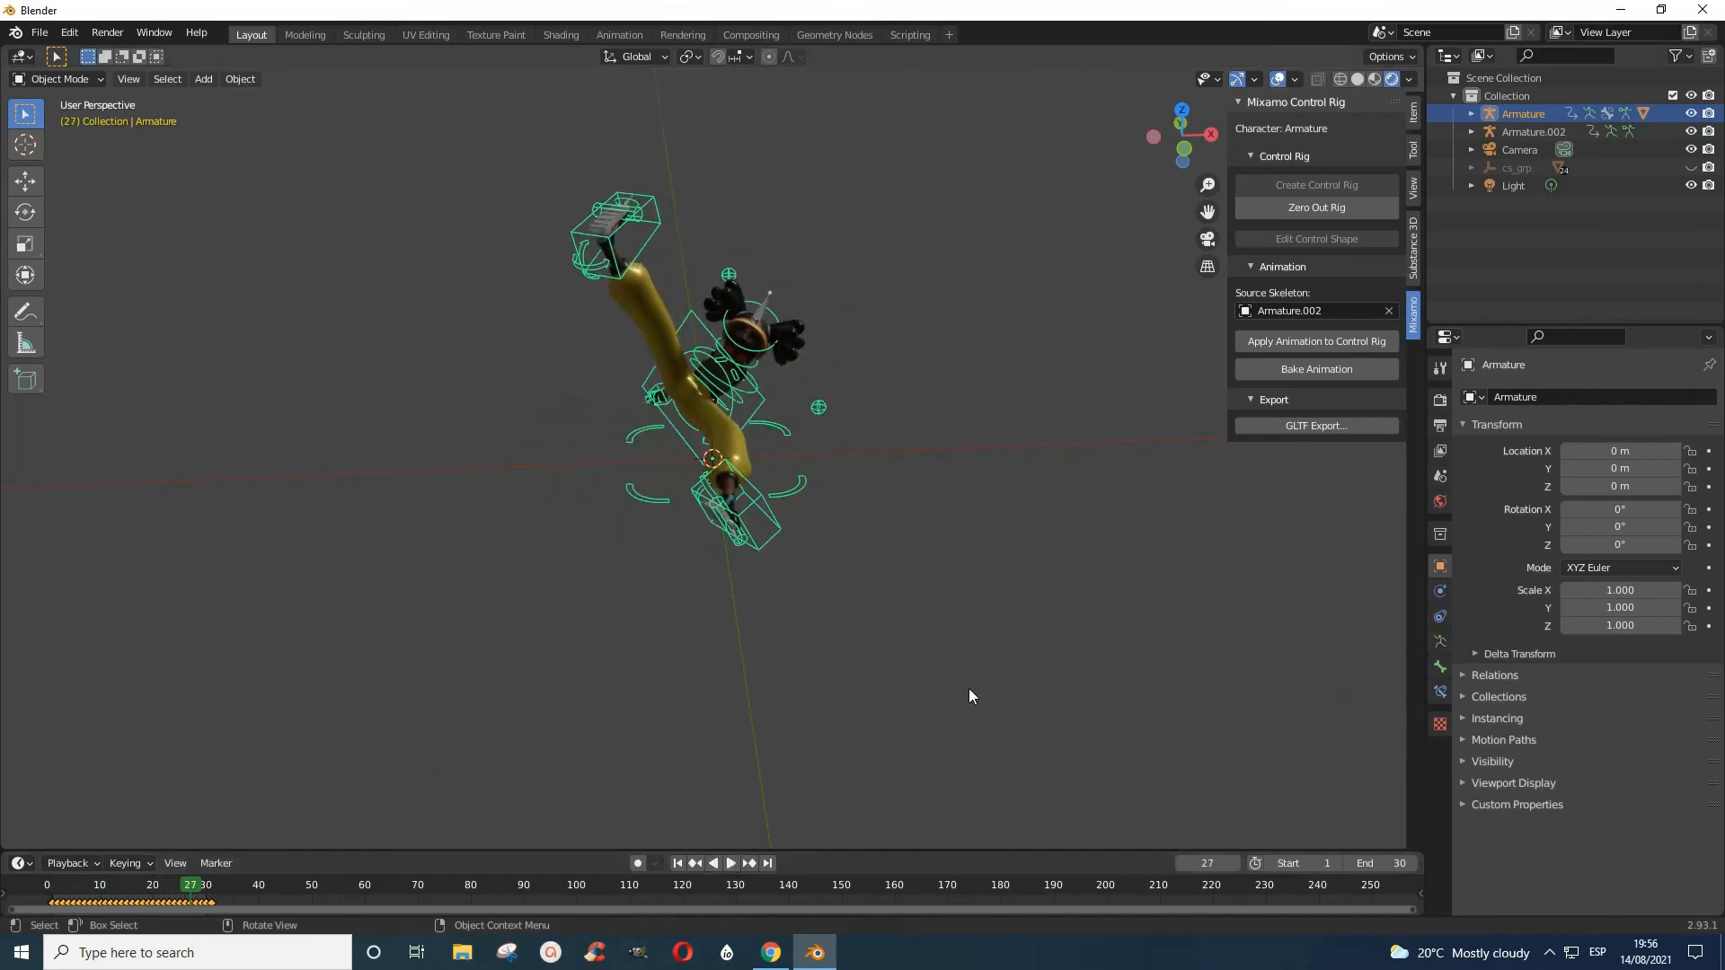